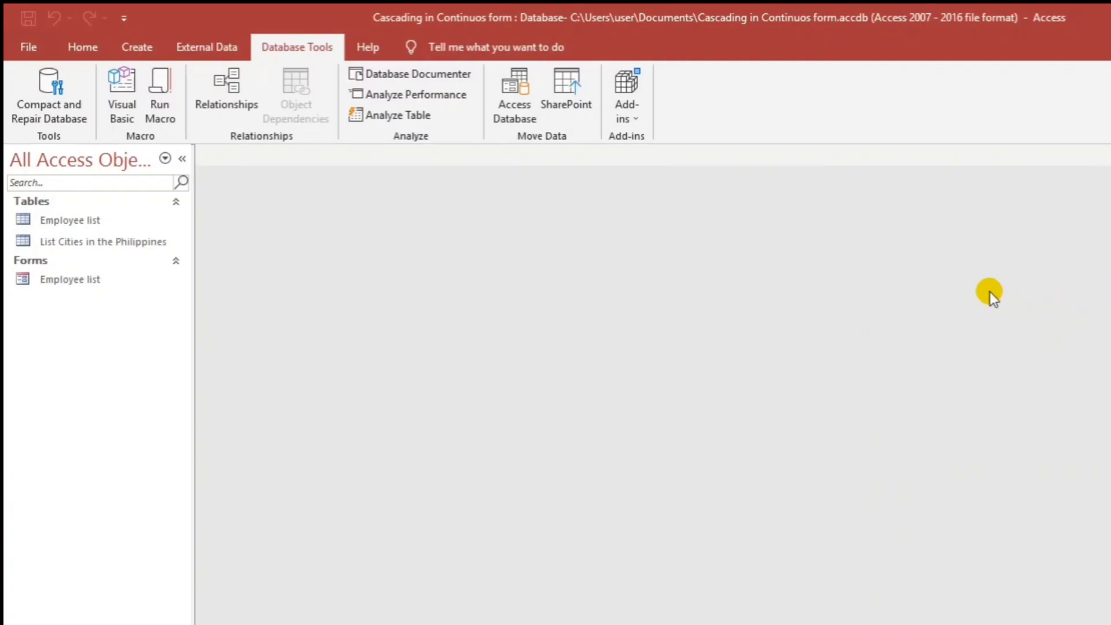
Open the Employee list form and add an employee with province Cebu and city Mandaue
{"action": "double_click", "coordinate": [107, 282]}
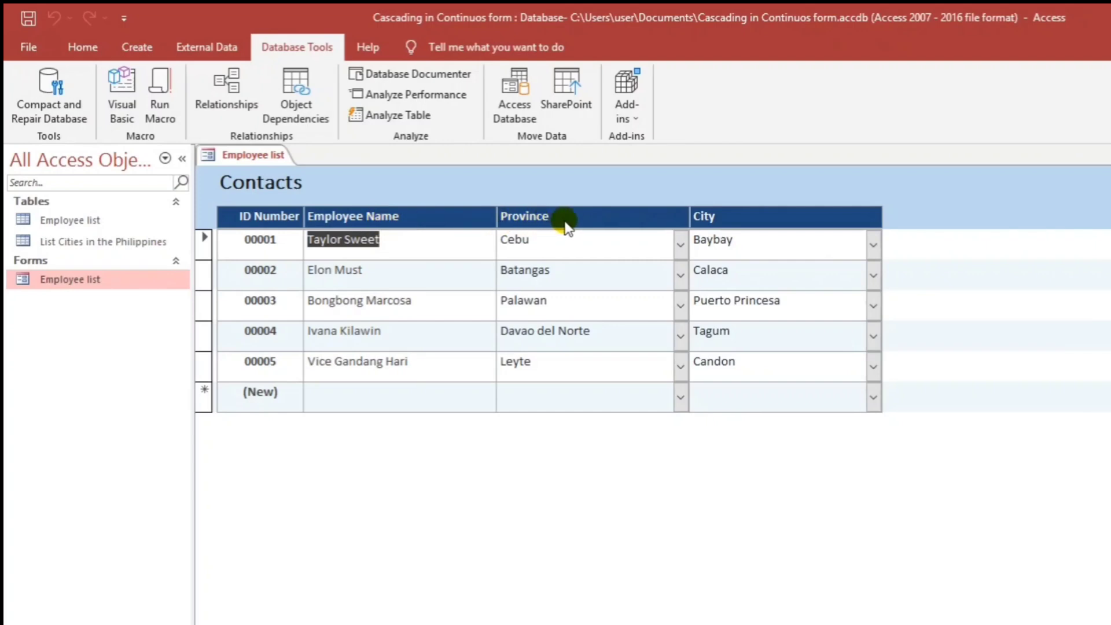
{"action": "left_click", "coordinate": [362, 396]}
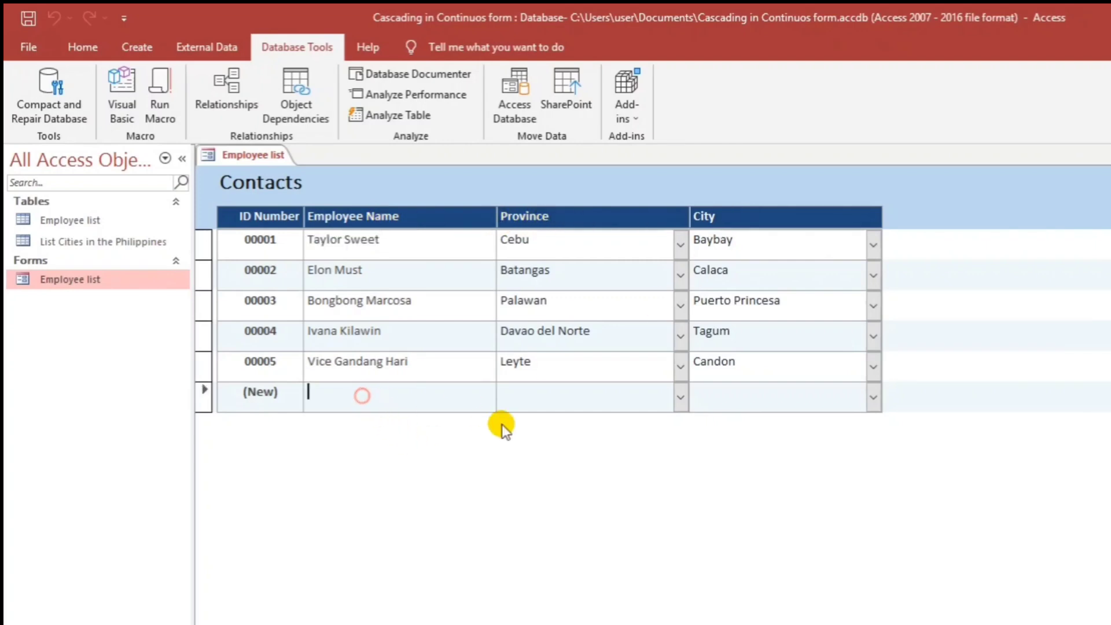
{"action": "type", "text": "Duterte"}
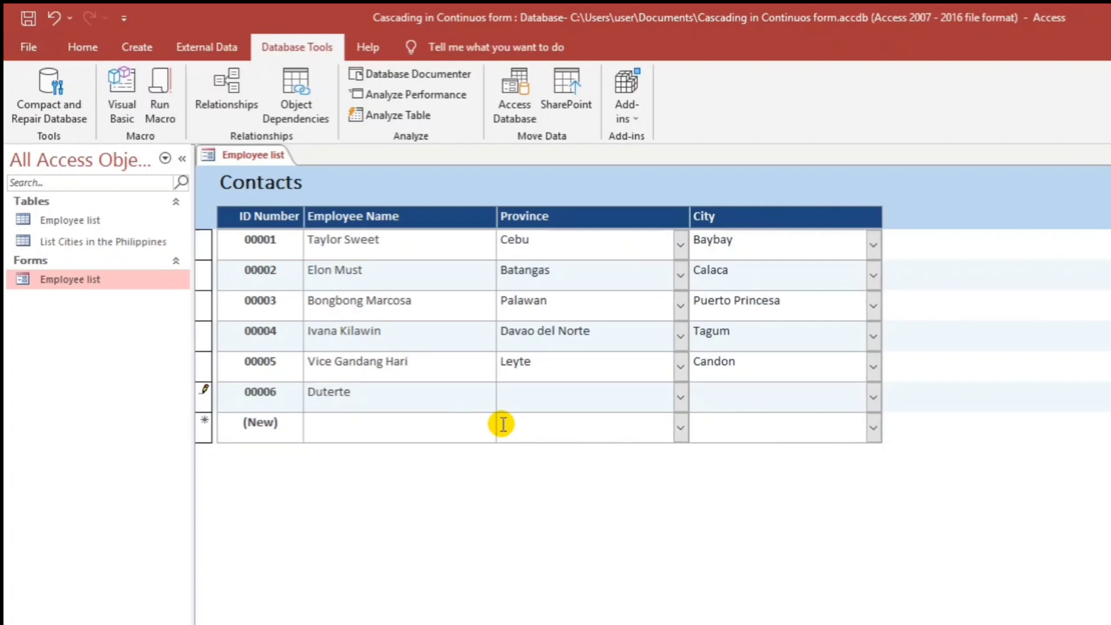
{"action": "key", "text": "Tab"}
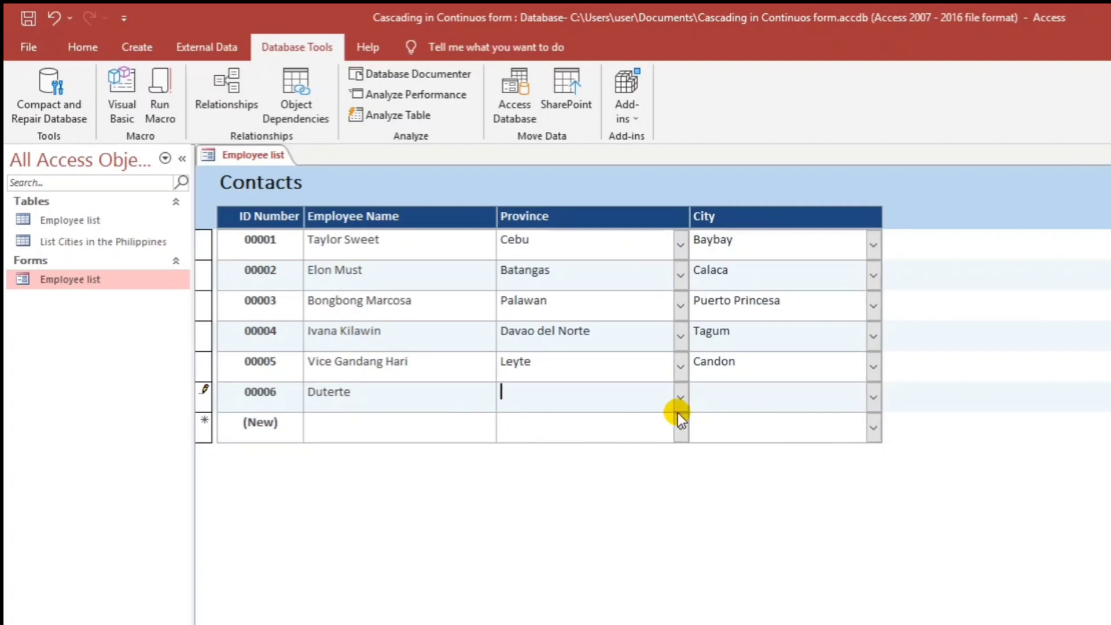
{"action": "left_click", "coordinate": [681, 397]}
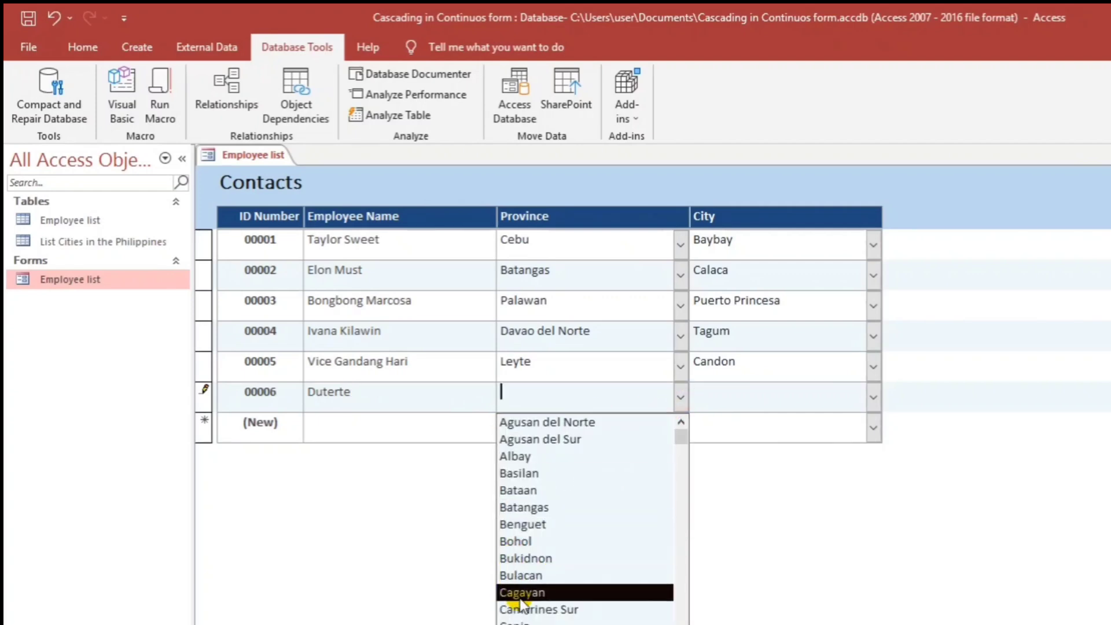
{"action": "left_click", "coordinate": [524, 622]}
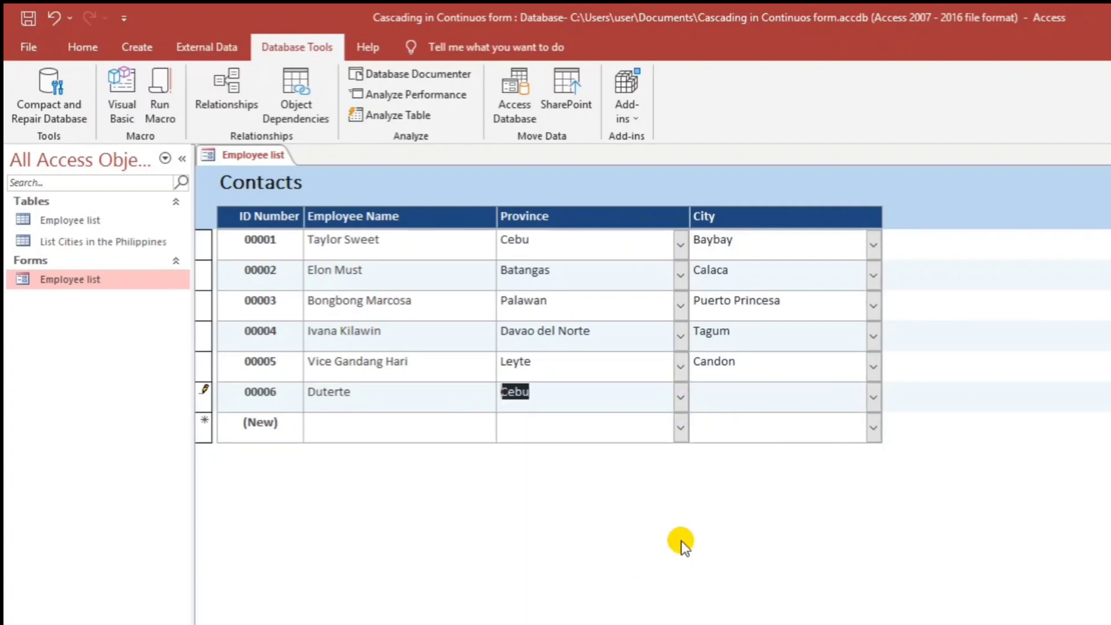
{"action": "left_click", "coordinate": [874, 398]}
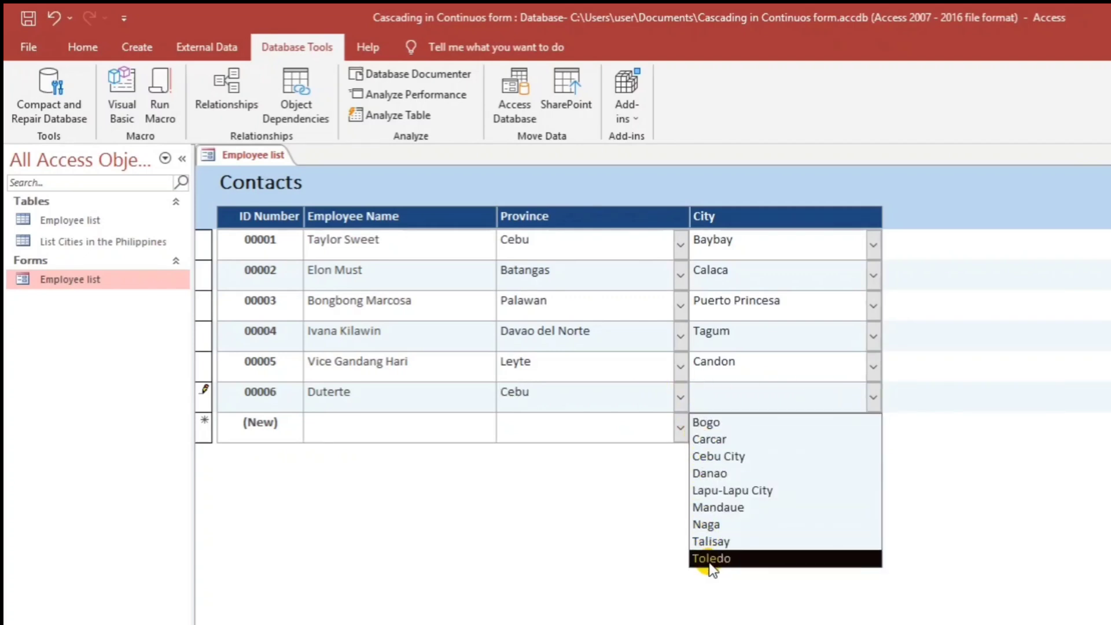
{"action": "left_click", "coordinate": [719, 507]}
Add a second employee with province Batangas and city Tanauan, and save the record
{"action": "left_click", "coordinate": [360, 435]}
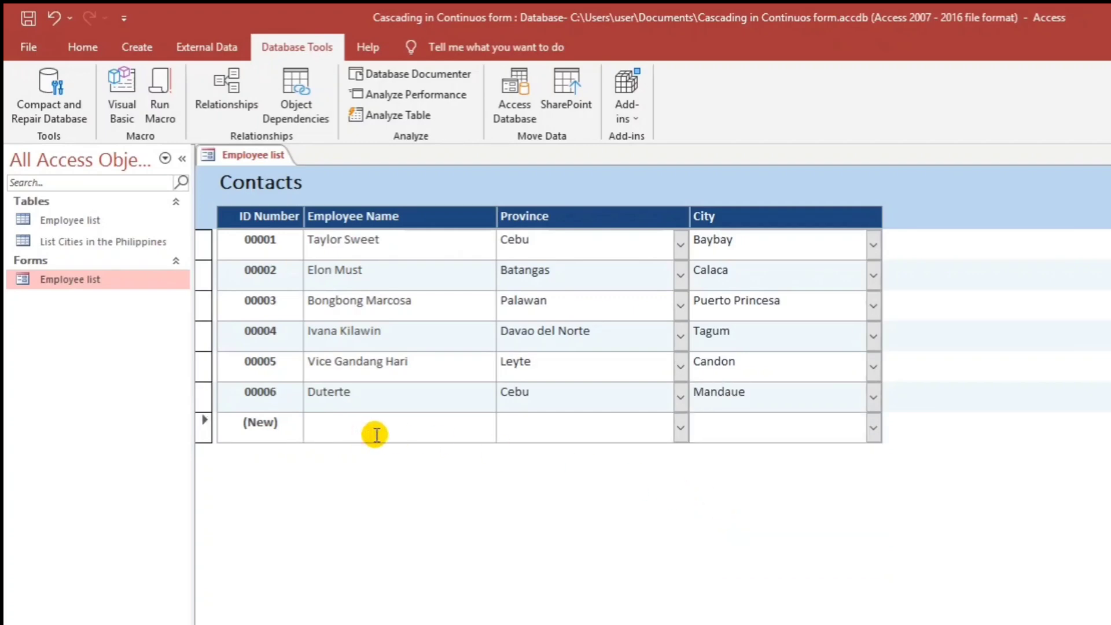
{"action": "type", "text": "Marcos"}
{"action": "left_click", "coordinate": [680, 427]}
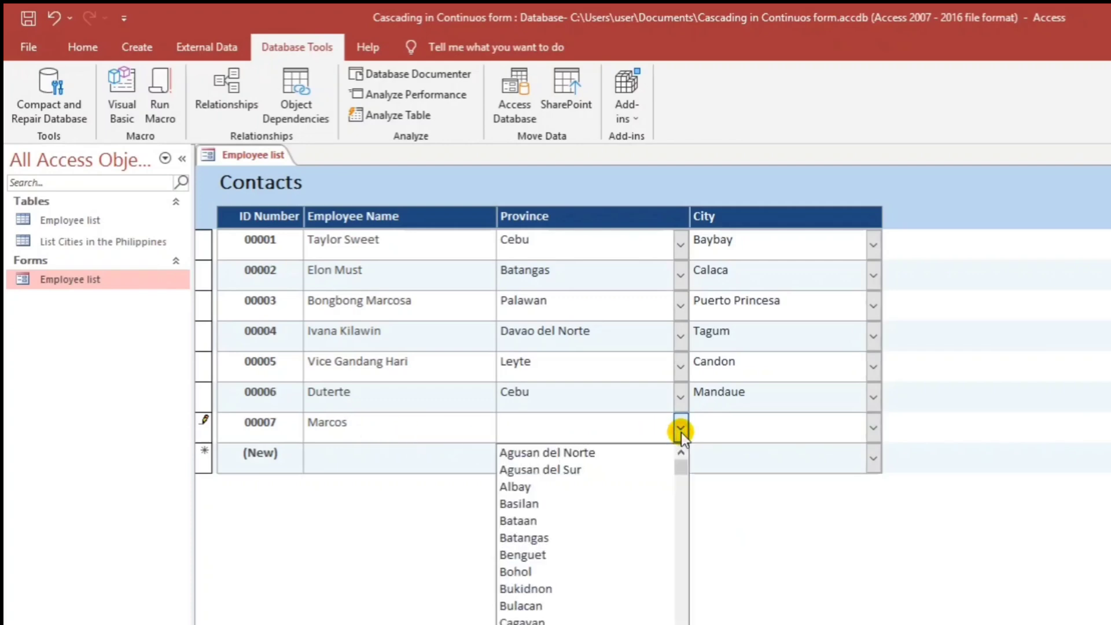
{"action": "left_click", "coordinate": [528, 537]}
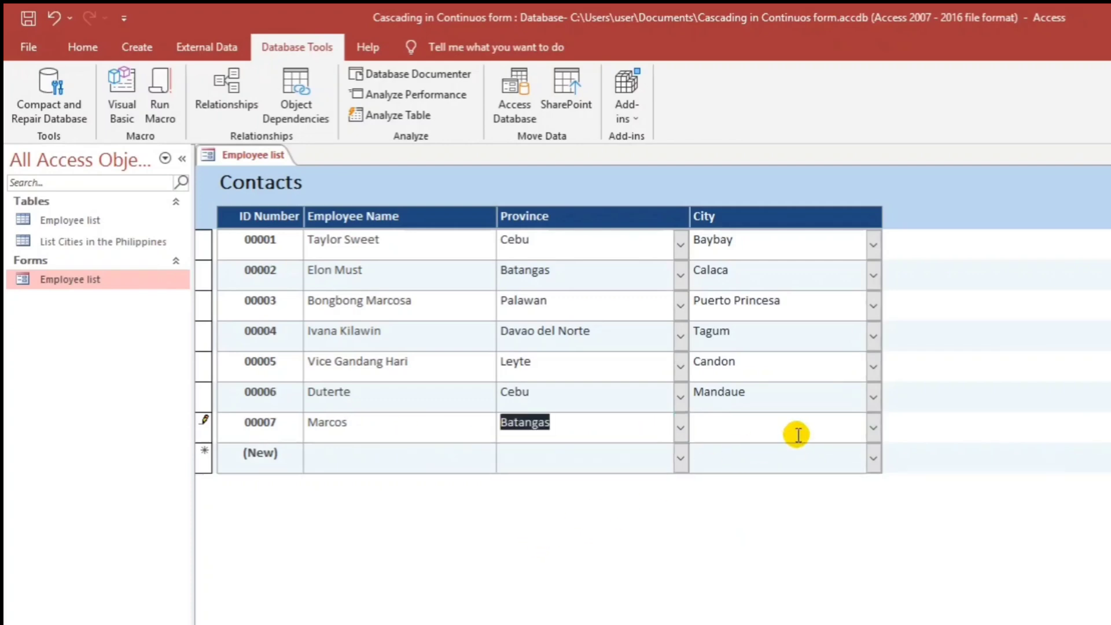
{"action": "left_click", "coordinate": [871, 429]}
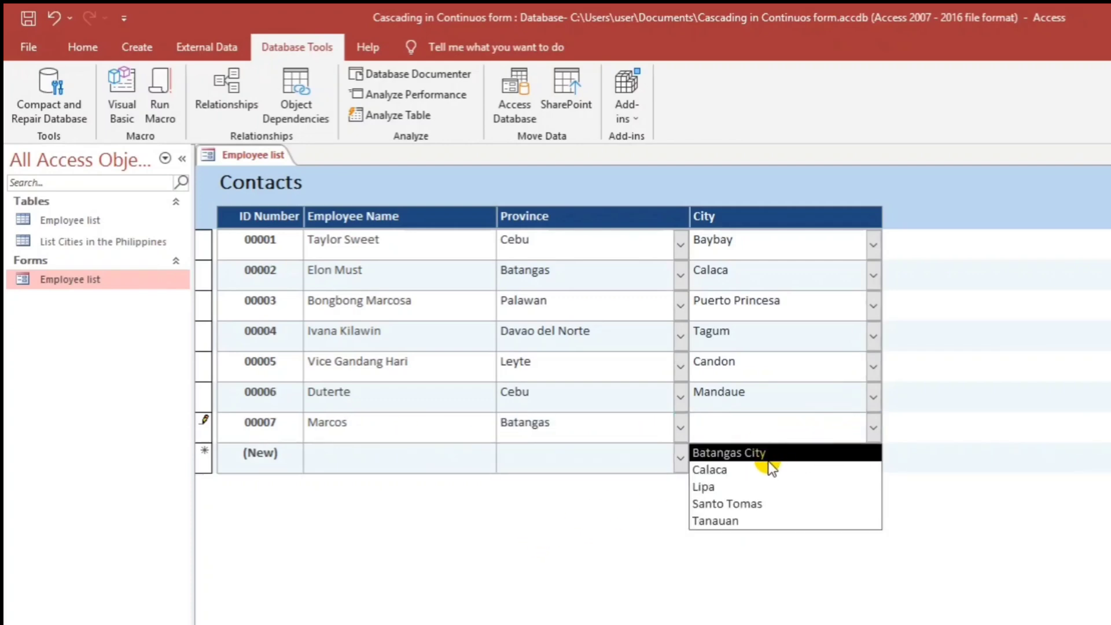
{"action": "left_click", "coordinate": [725, 522]}
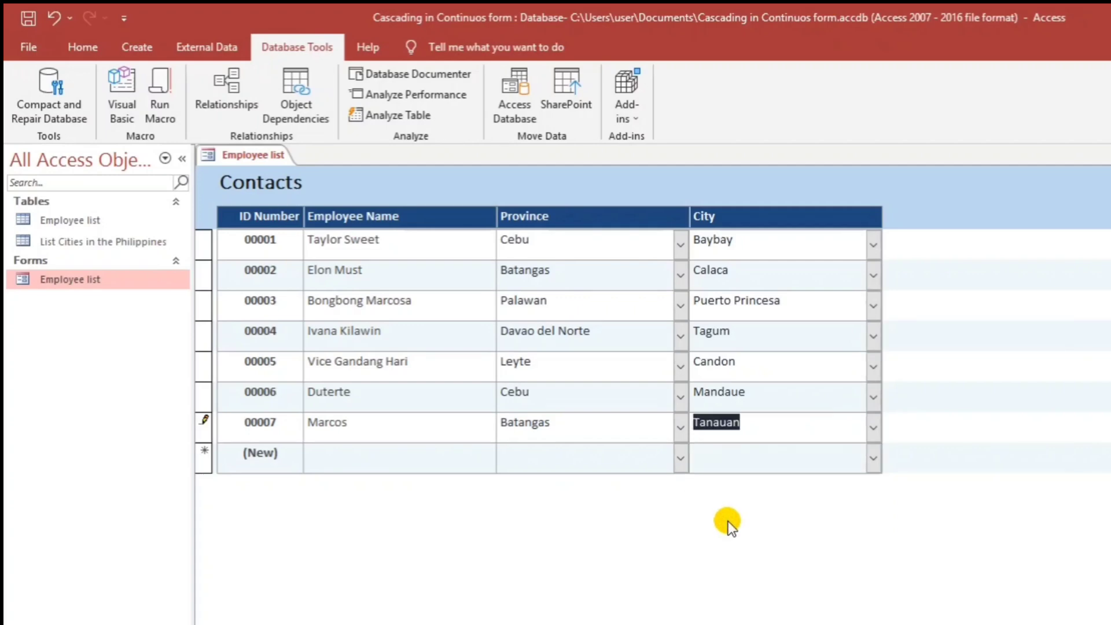
{"action": "left_click", "coordinate": [544, 462]}
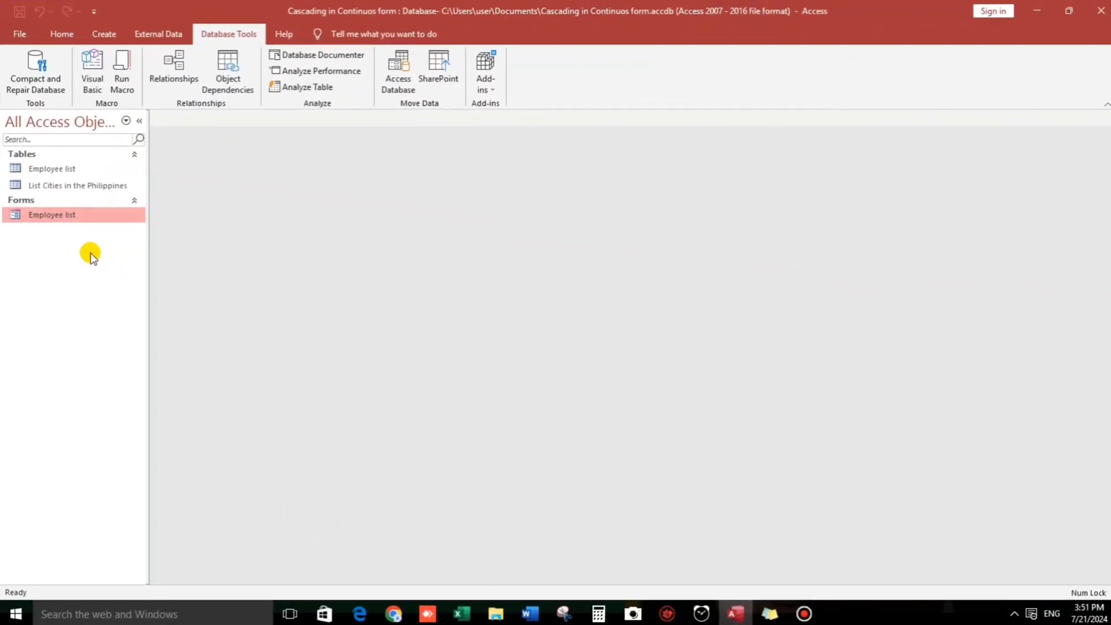
Review the 148 province–city pairs in the List Cities in the Philippines table, then close it
{"action": "double_click", "coordinate": [49, 187]}
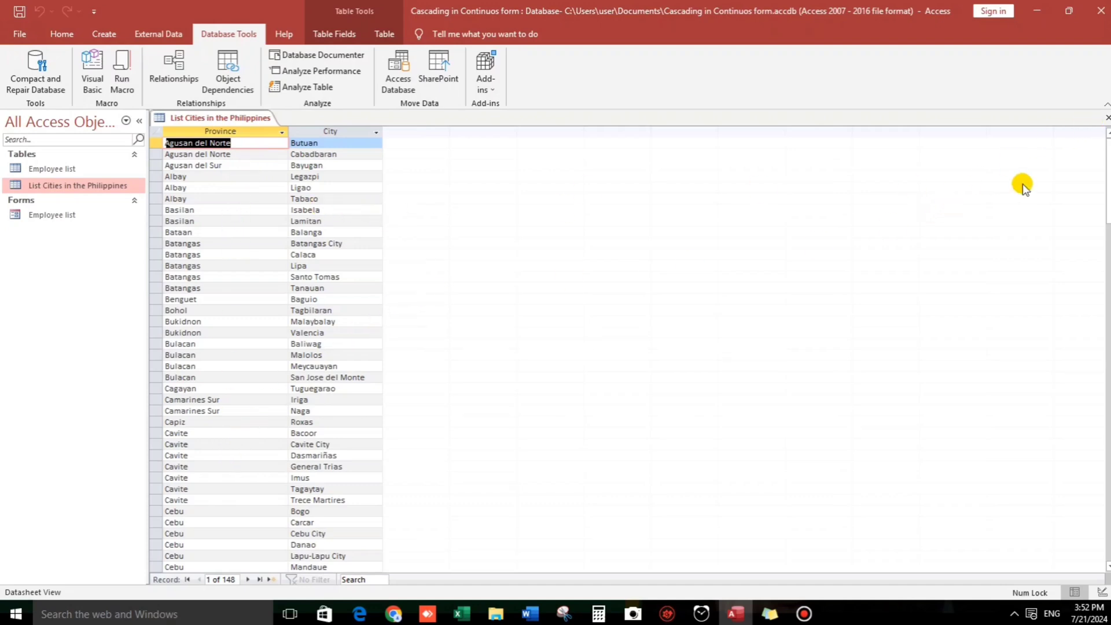
{"action": "left_click", "coordinate": [1108, 118]}
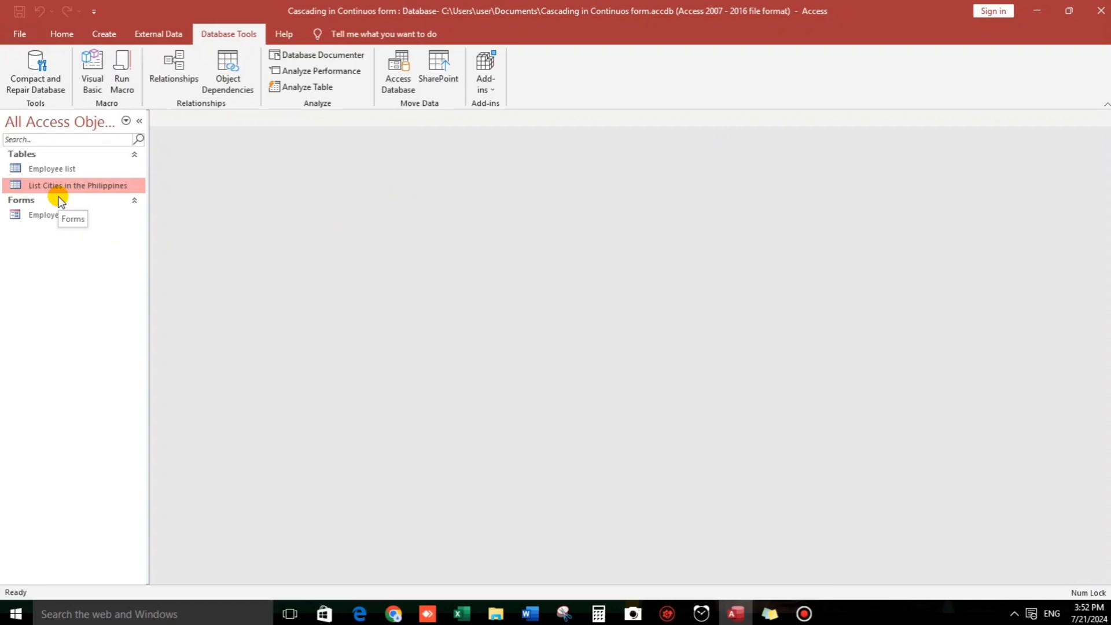
{"action": "left_click", "coordinate": [98, 36]}
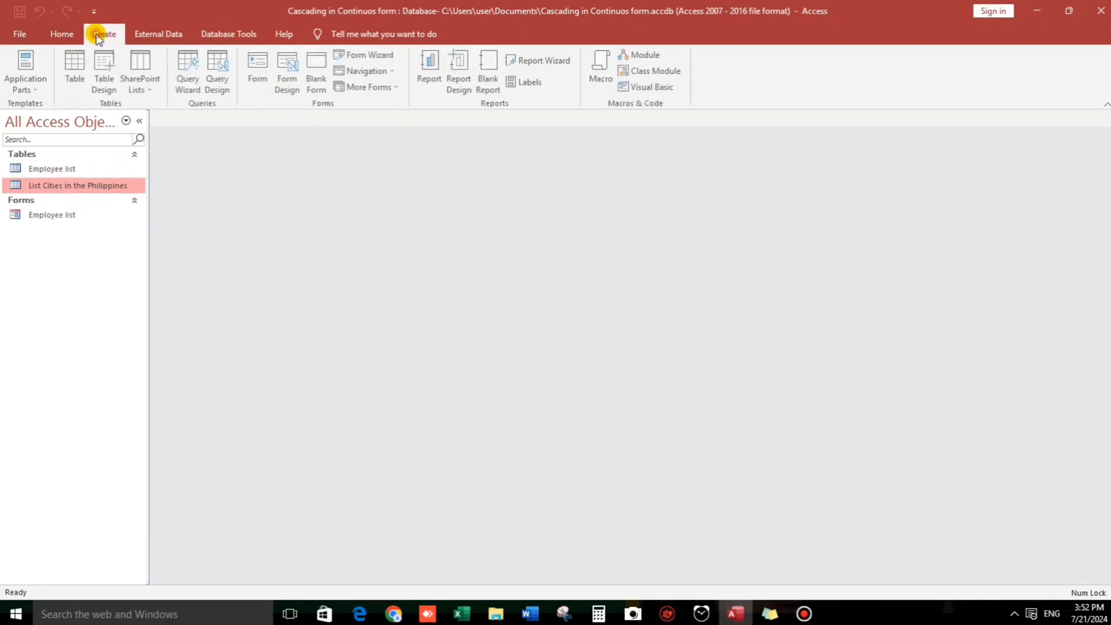
Design a new table: Employee Id as AutoNumber; Employee Name, Province and City as Short Text
{"action": "left_click", "coordinate": [107, 69]}
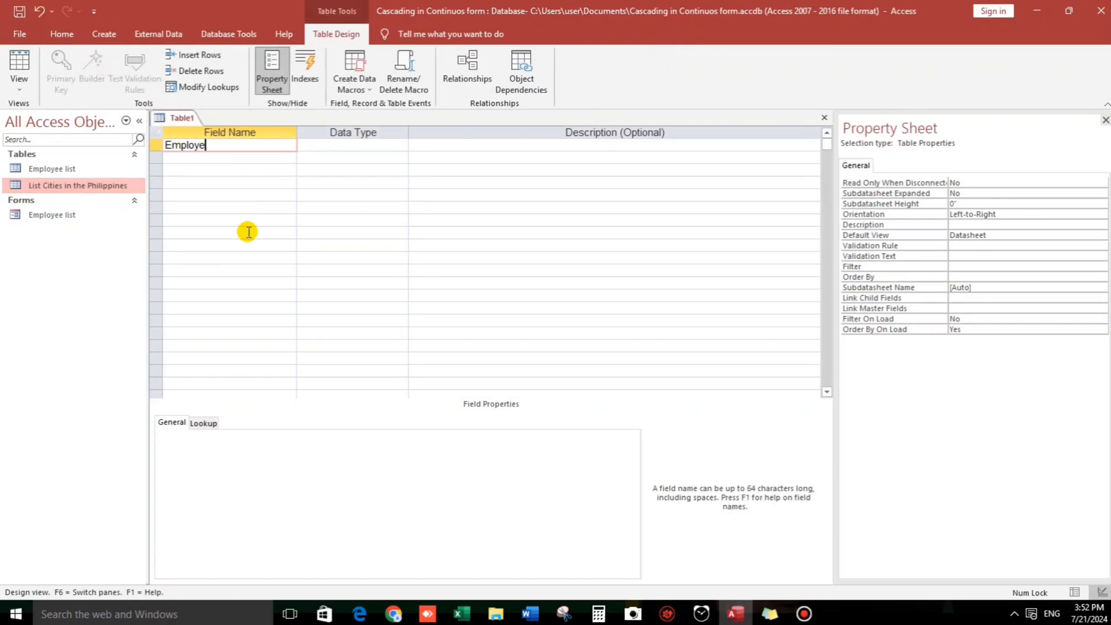
{"action": "key", "text": "Tab"}
{"action": "type", "text": "a"}
{"action": "key", "text": "Tab"}
{"action": "key", "text": "Tab"}
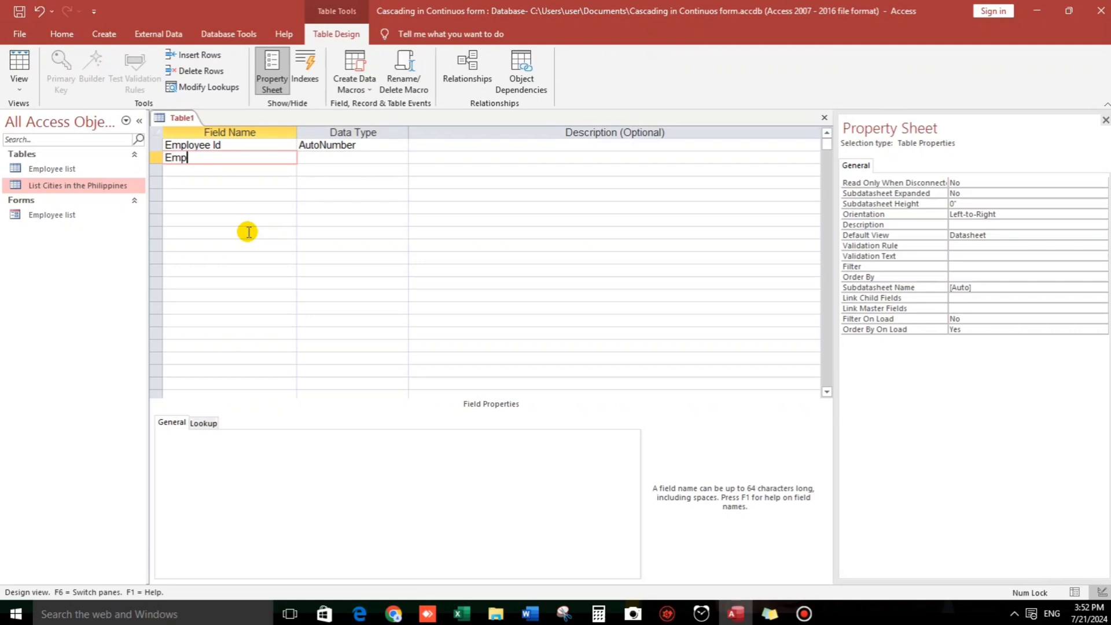
{"action": "type", "text": "Employee Name"}
{"action": "key", "text": "Tab"}
{"action": "key", "text": "Tab"}
{"action": "key", "text": "Tab"}
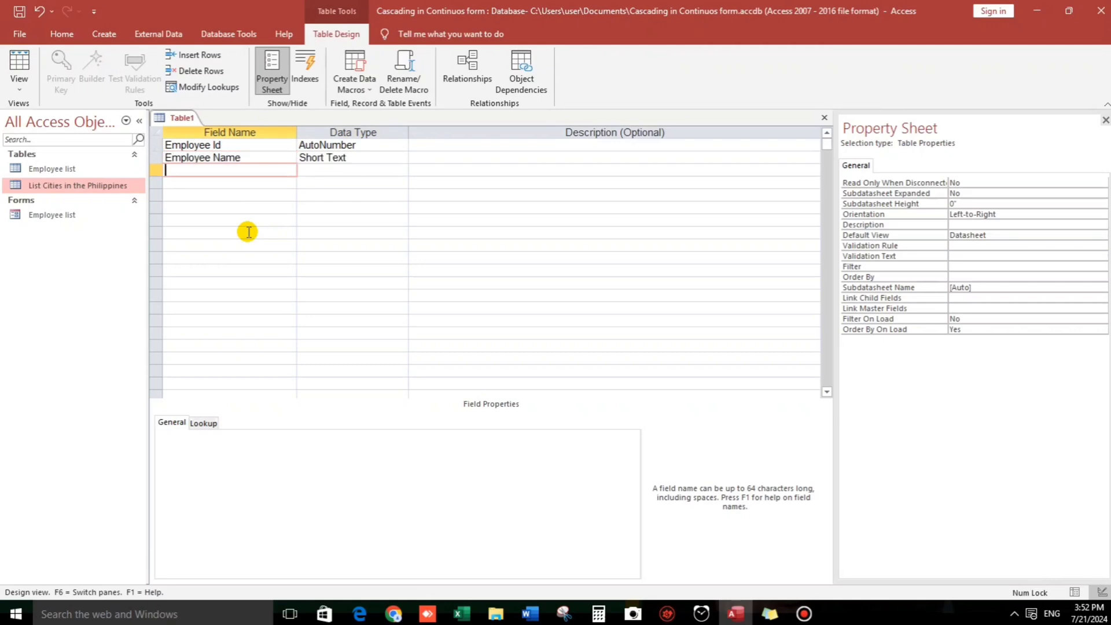
{"action": "key", "text": "Tab"}
{"action": "key", "text": "Tab"}
{"action": "key", "text": "Tab"}
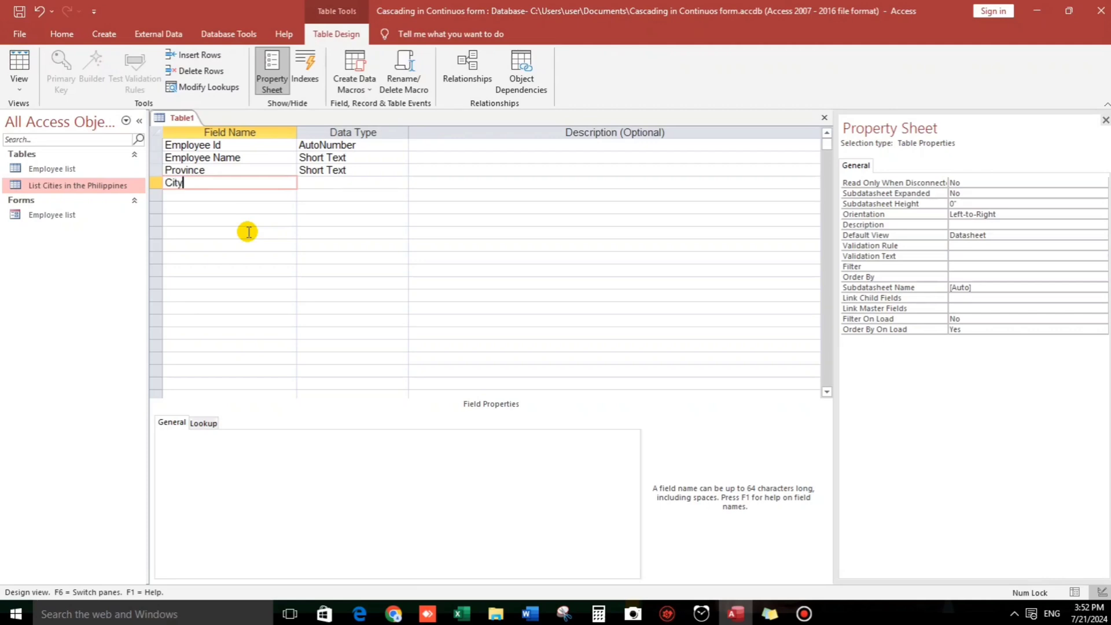
{"action": "key", "text": "Tab"}
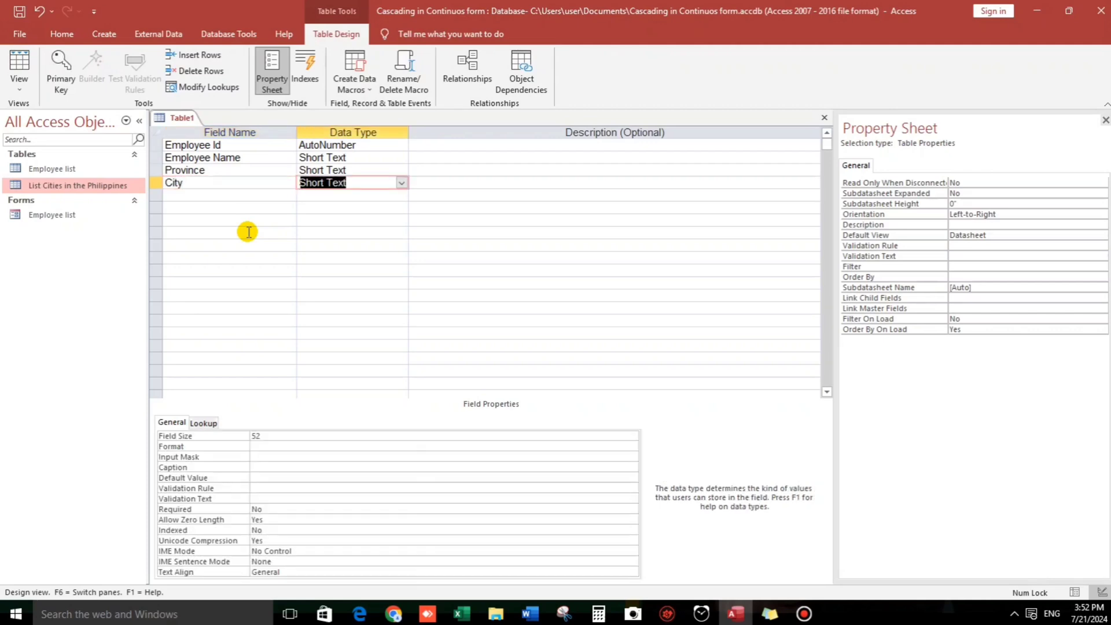
Set the Employee Name field size to 35
{"action": "left_click", "coordinate": [325, 157]}
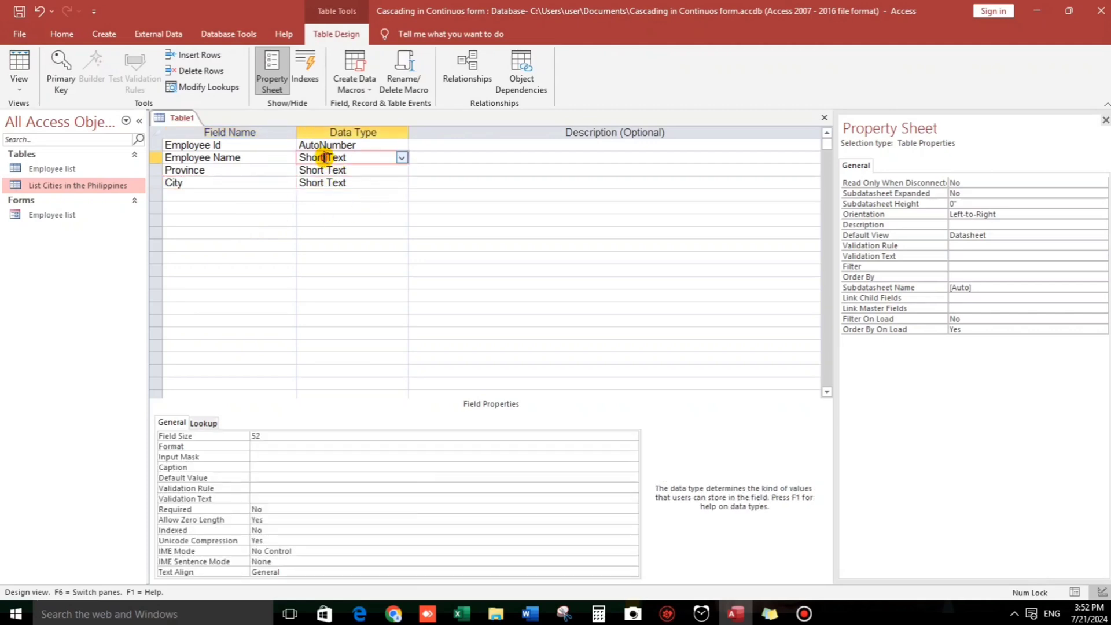
{"action": "left_click", "coordinate": [267, 438]}
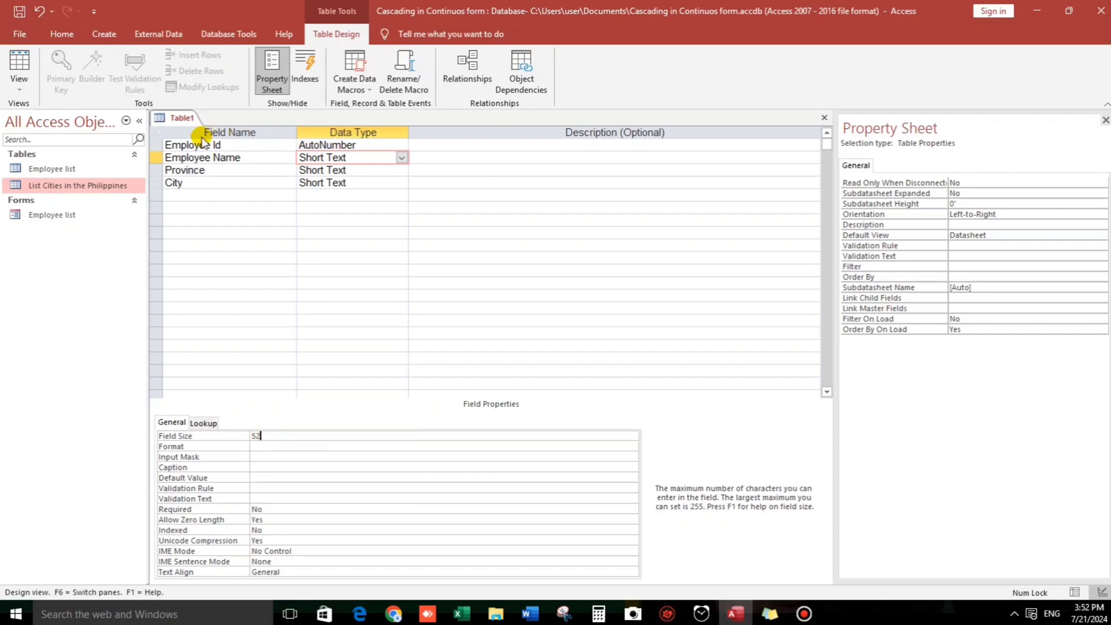
{"action": "left_click", "coordinate": [209, 159]}
{"action": "left_click", "coordinate": [323, 159]}
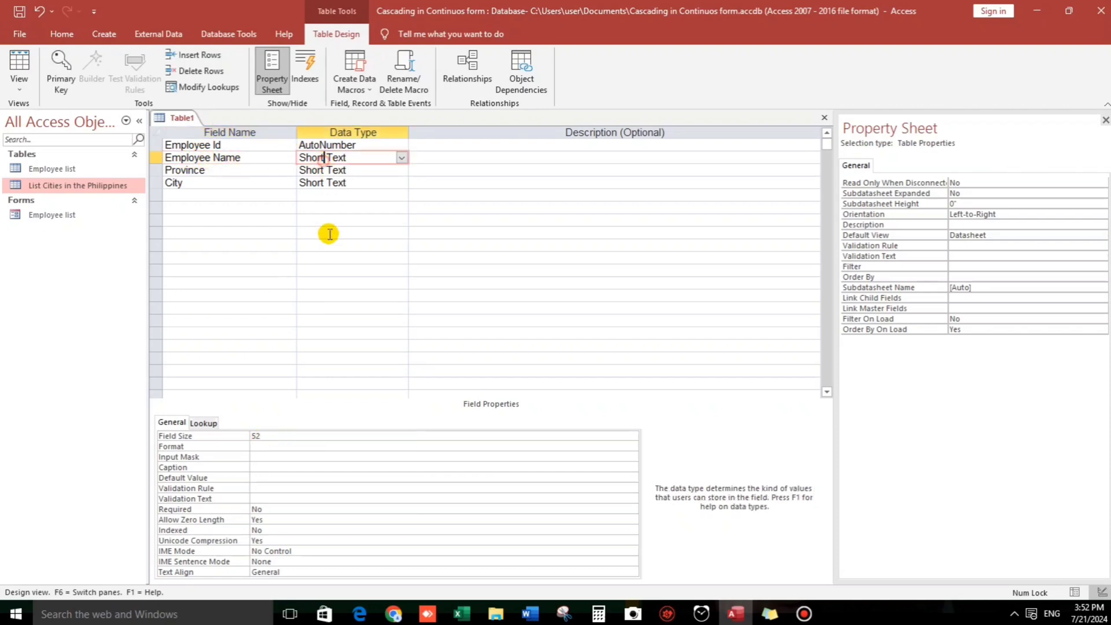
{"action": "double_click", "coordinate": [266, 437]}
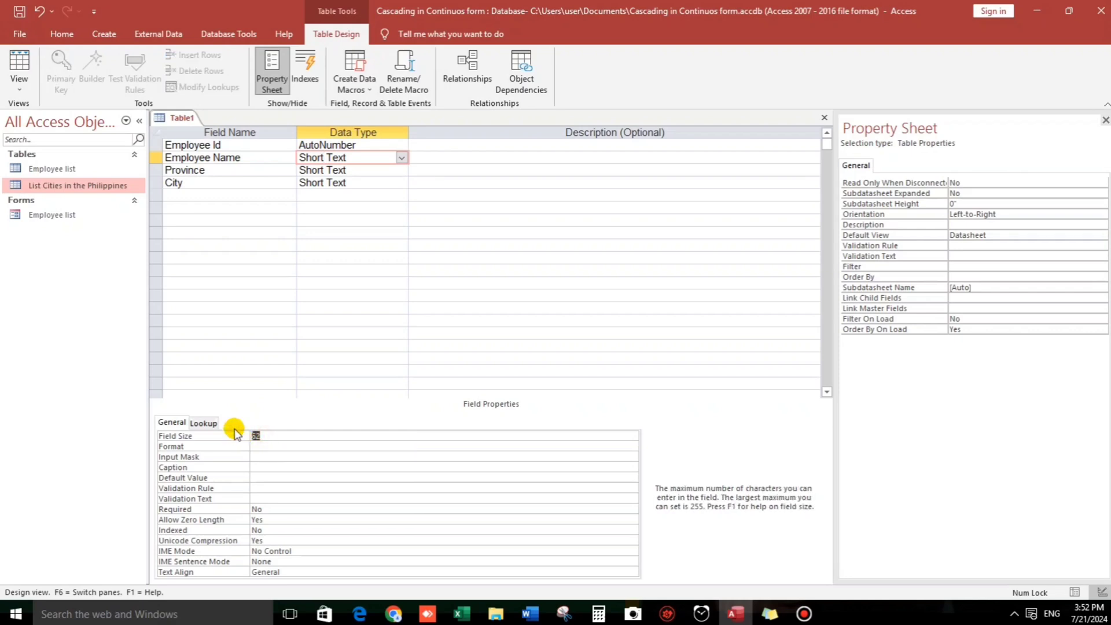
{"action": "type", "text": "35"}
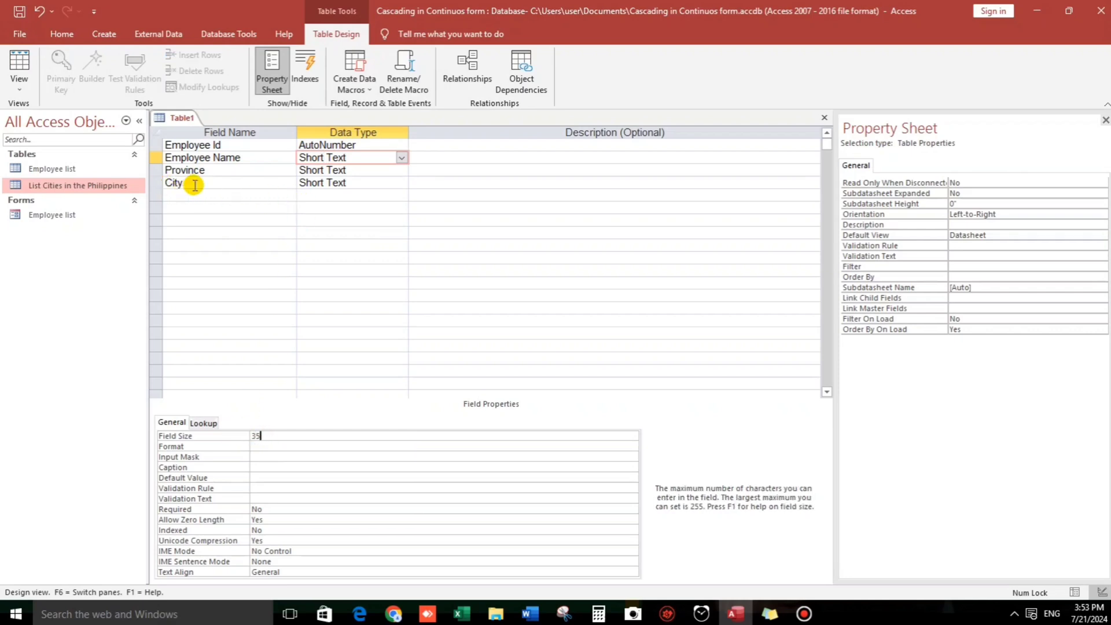
Set the Province and City field sizes to 30
{"action": "left_click", "coordinate": [305, 170]}
{"action": "left_click", "coordinate": [246, 437]}
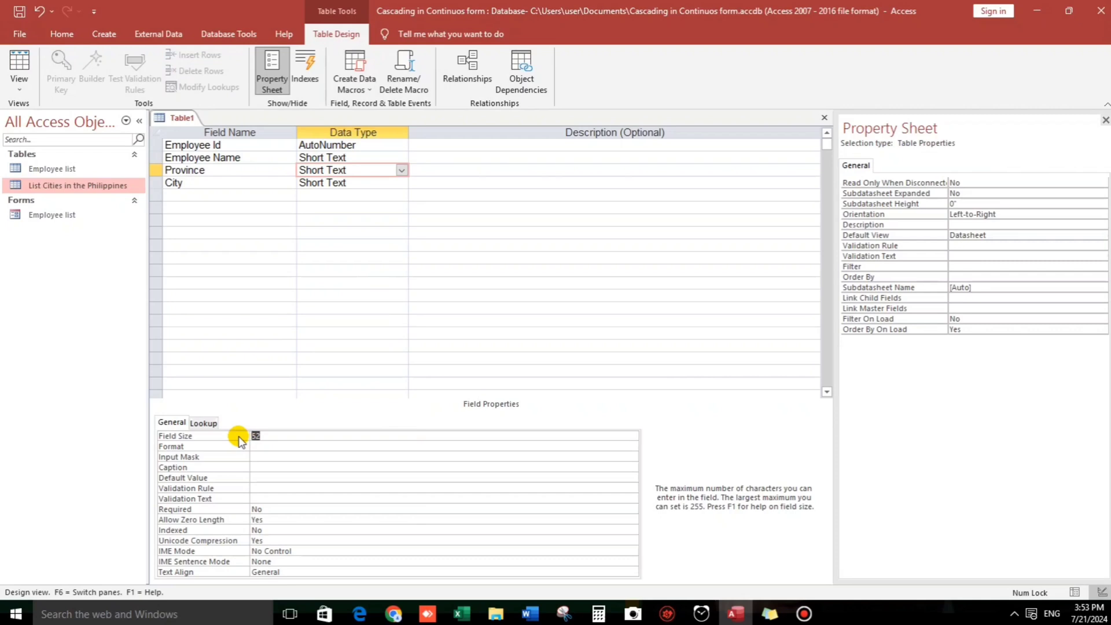
{"action": "left_click", "coordinate": [311, 182]}
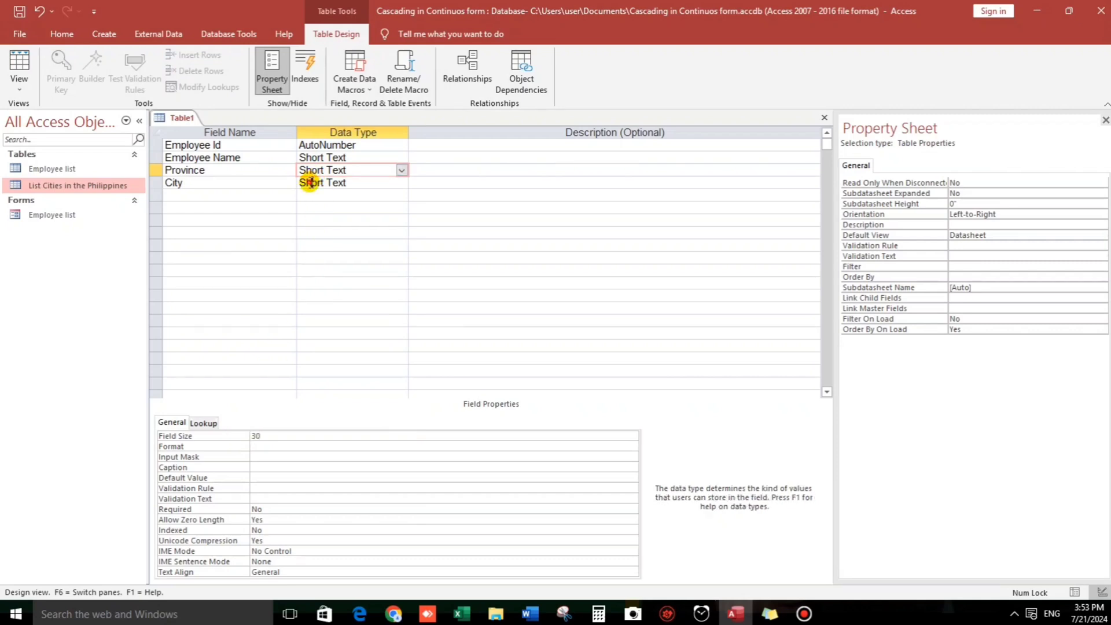
{"action": "left_click", "coordinate": [241, 437]}
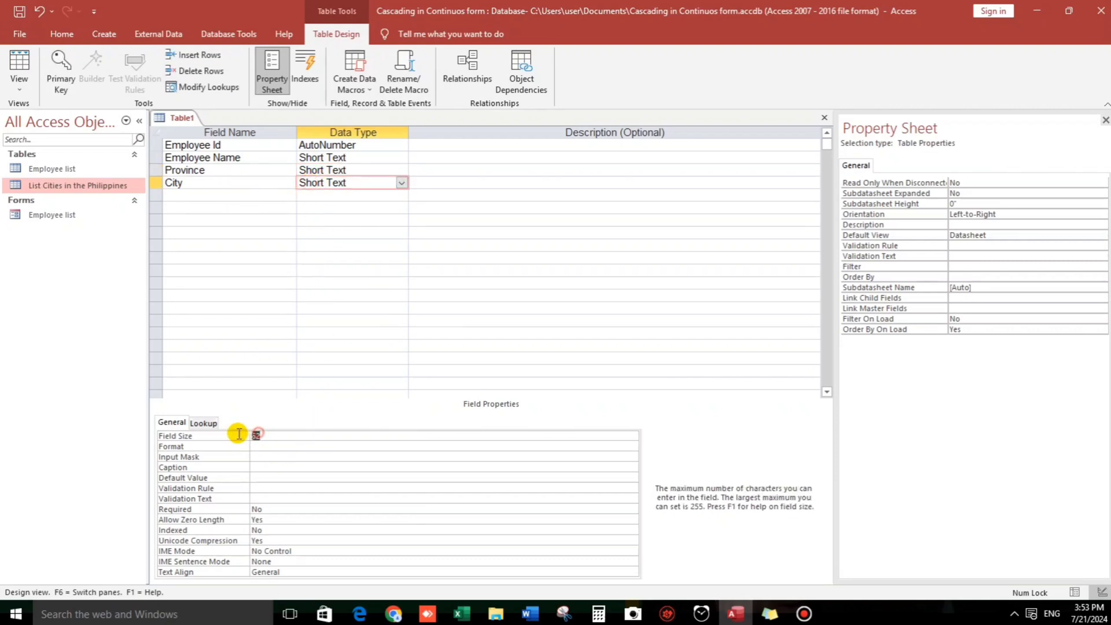
{"action": "type", "text": "30"}
{"action": "left_click", "coordinate": [382, 309]}
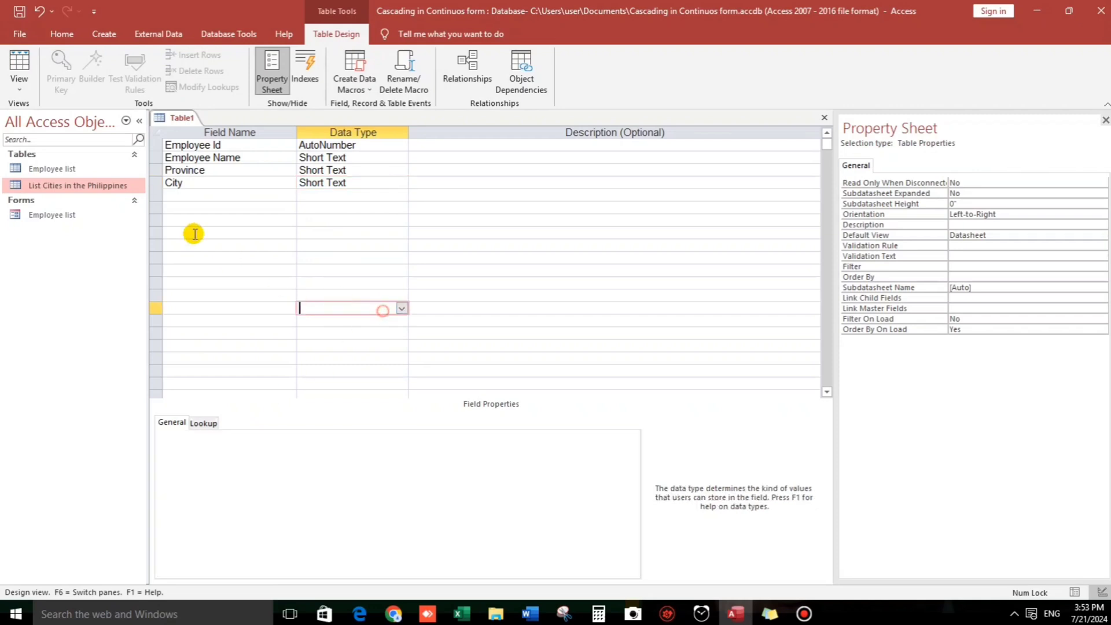
{"action": "left_click", "coordinate": [325, 170]}
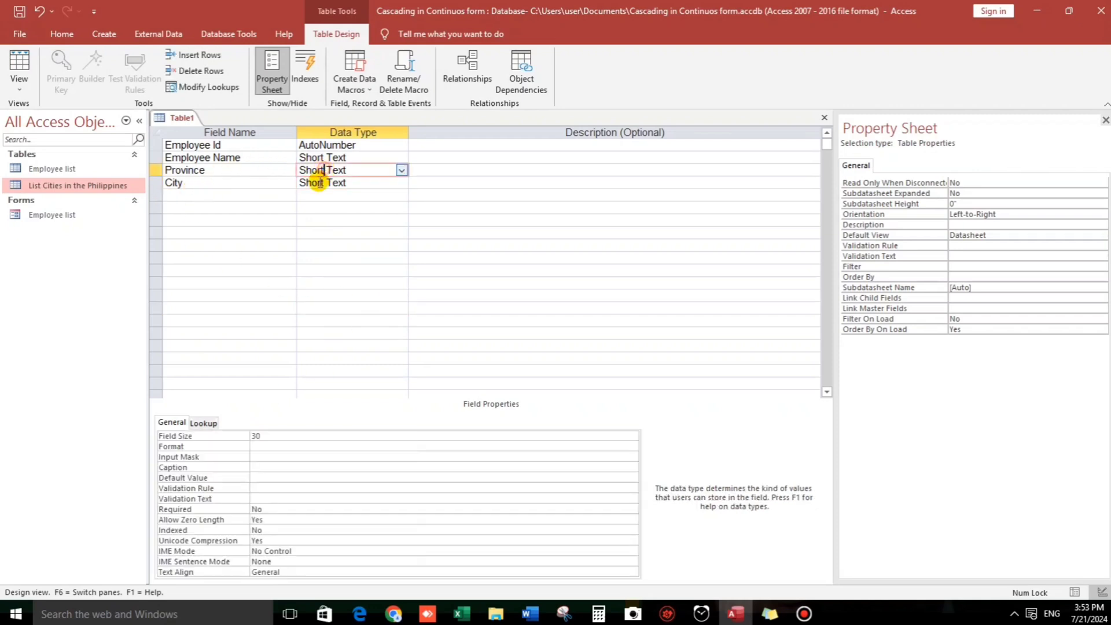
Set Province's lookup Display Control to Combo Box
{"action": "left_click", "coordinate": [203, 422]}
{"action": "left_click", "coordinate": [258, 437]}
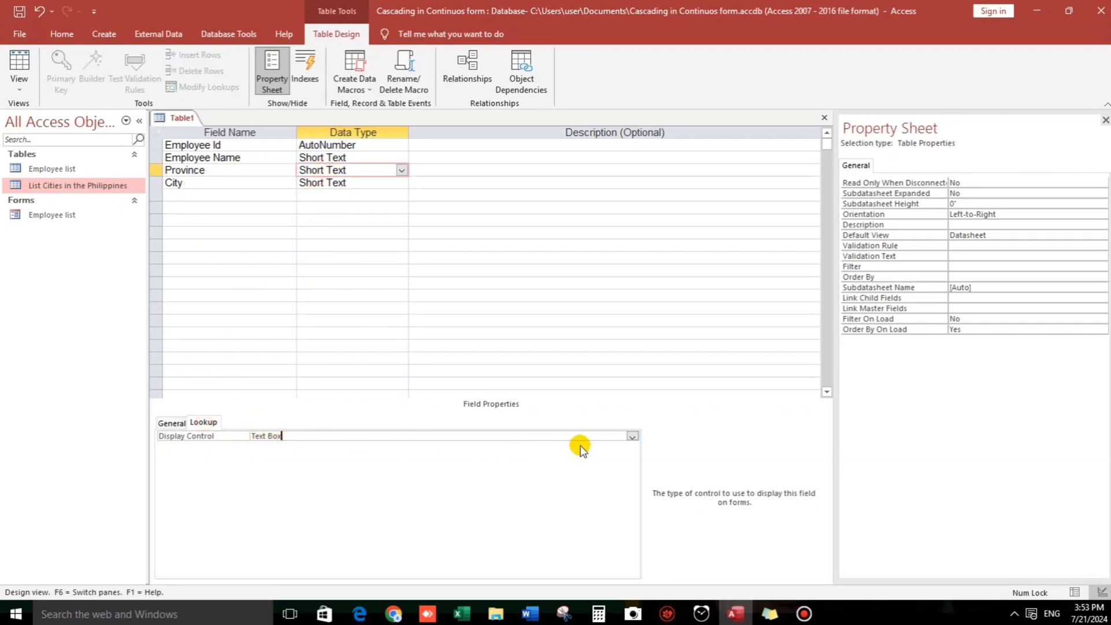
{"action": "left_click", "coordinate": [632, 437]}
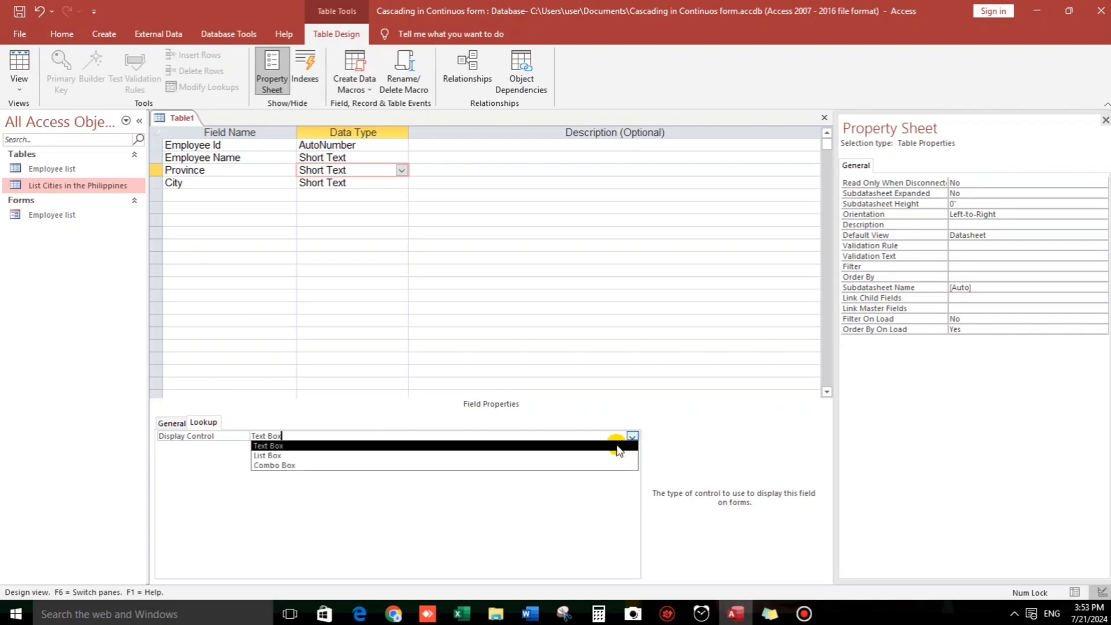
{"action": "left_click", "coordinate": [360, 466]}
Build Province's row source query from List Cities in the Philippines' Province field, and preview it
{"action": "left_click", "coordinate": [255, 457]}
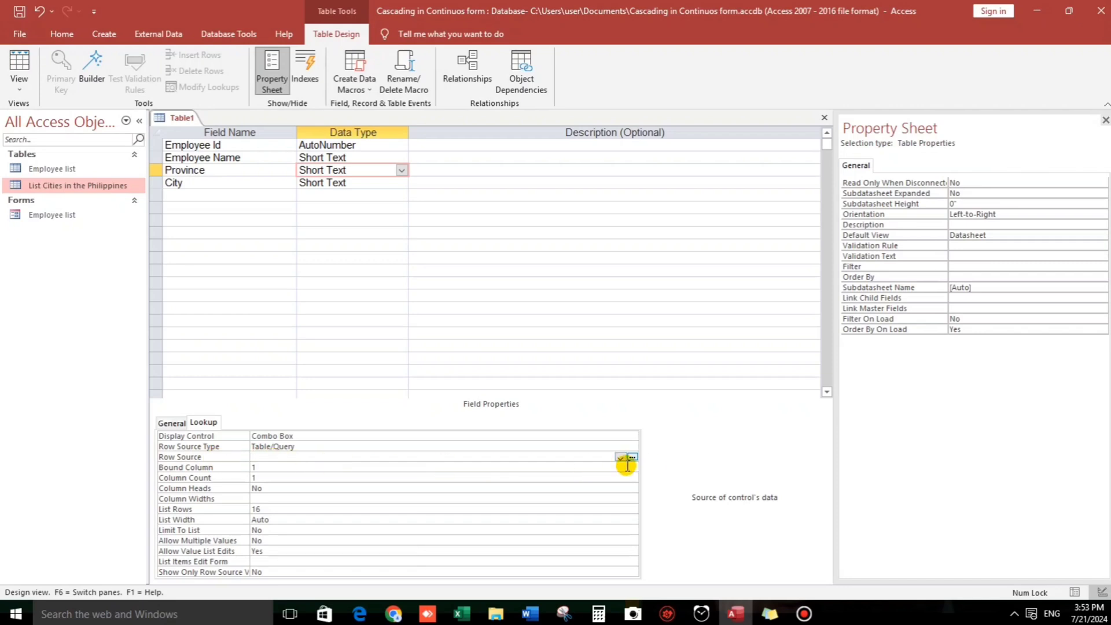
{"action": "left_click", "coordinate": [632, 458]}
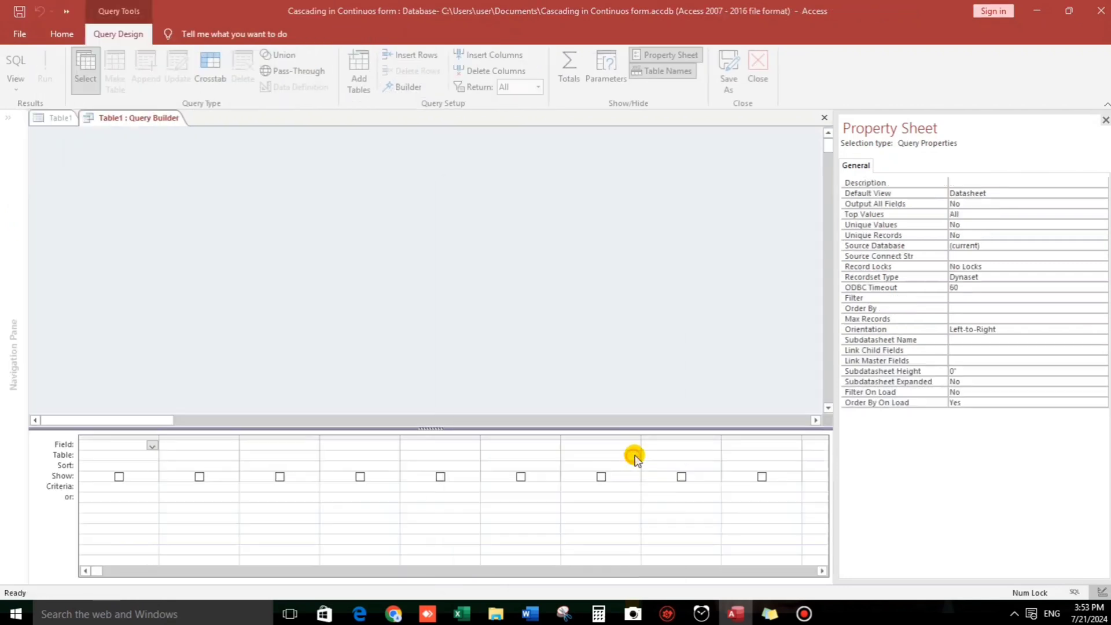
{"action": "double_click", "coordinate": [480, 243]}
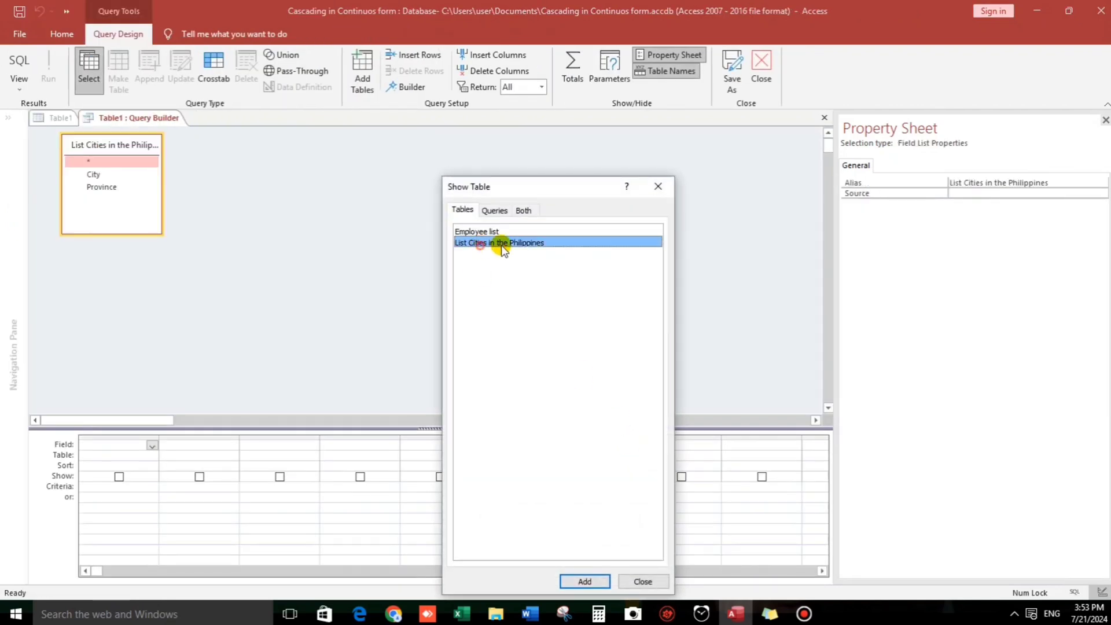
{"action": "left_click", "coordinate": [658, 186]}
{"action": "left_click_drag", "start_coordinate": [102, 187], "coordinate": [107, 446]}
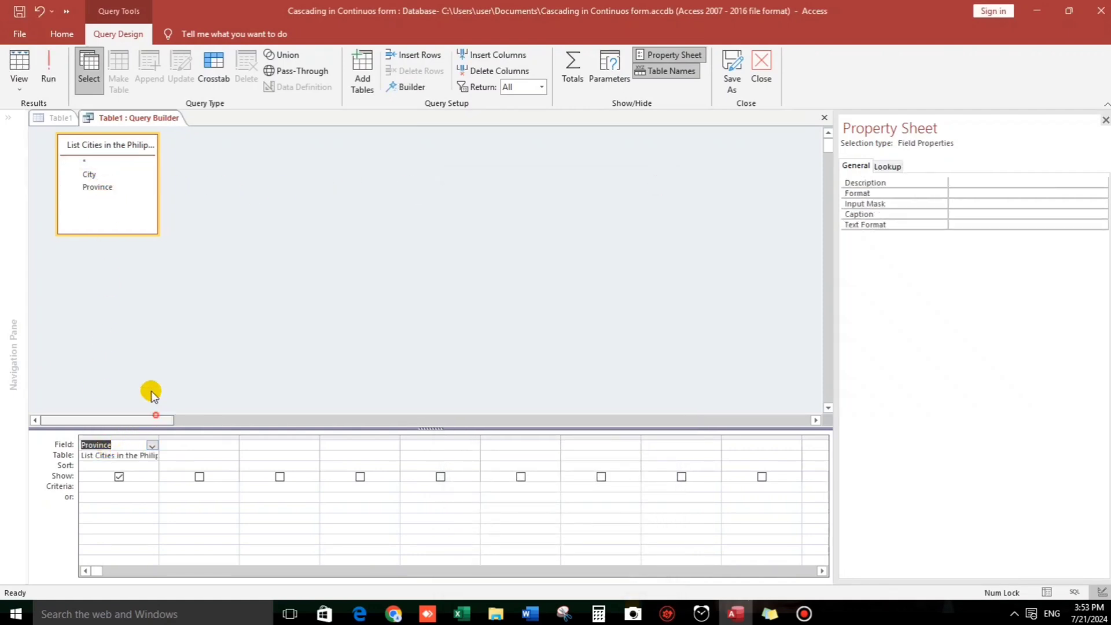
{"action": "left_click", "coordinate": [17, 61]}
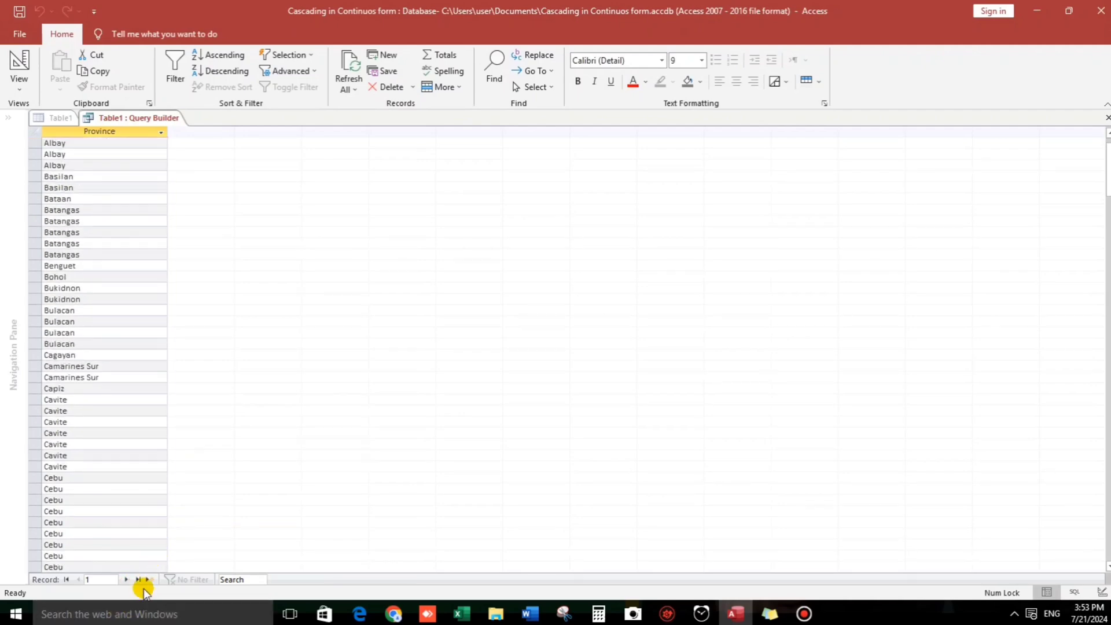
{"action": "left_click", "coordinate": [138, 580]}
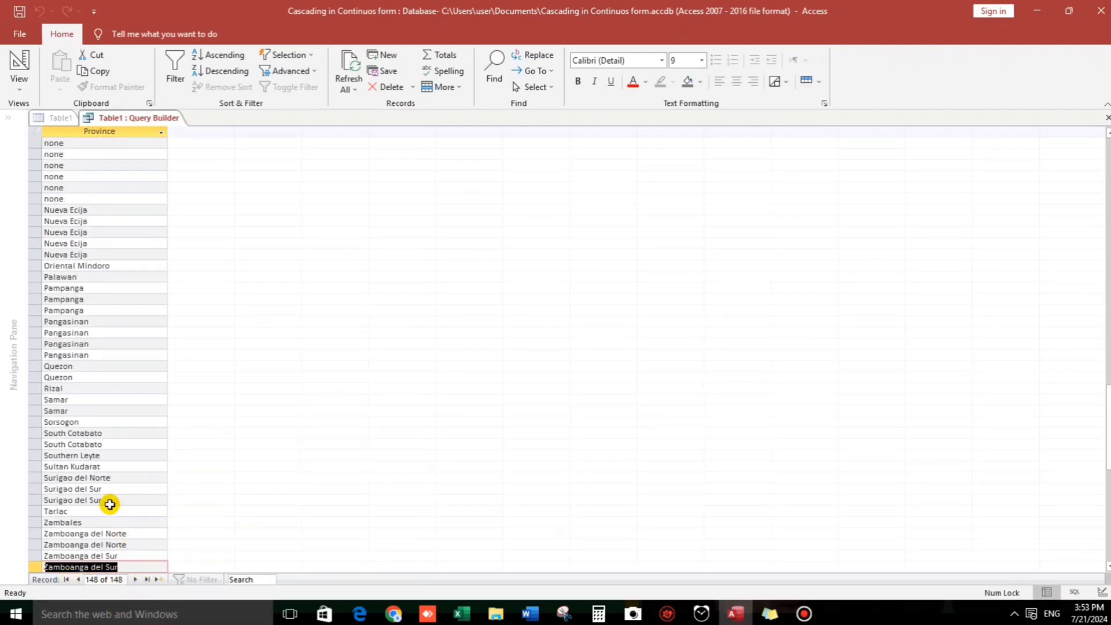
{"action": "scroll", "coordinate": [109, 500], "scroll_direction": "up", "scroll_amount": 10}
{"action": "scroll", "coordinate": [103, 433], "scroll_direction": "up", "scroll_amount": 9}
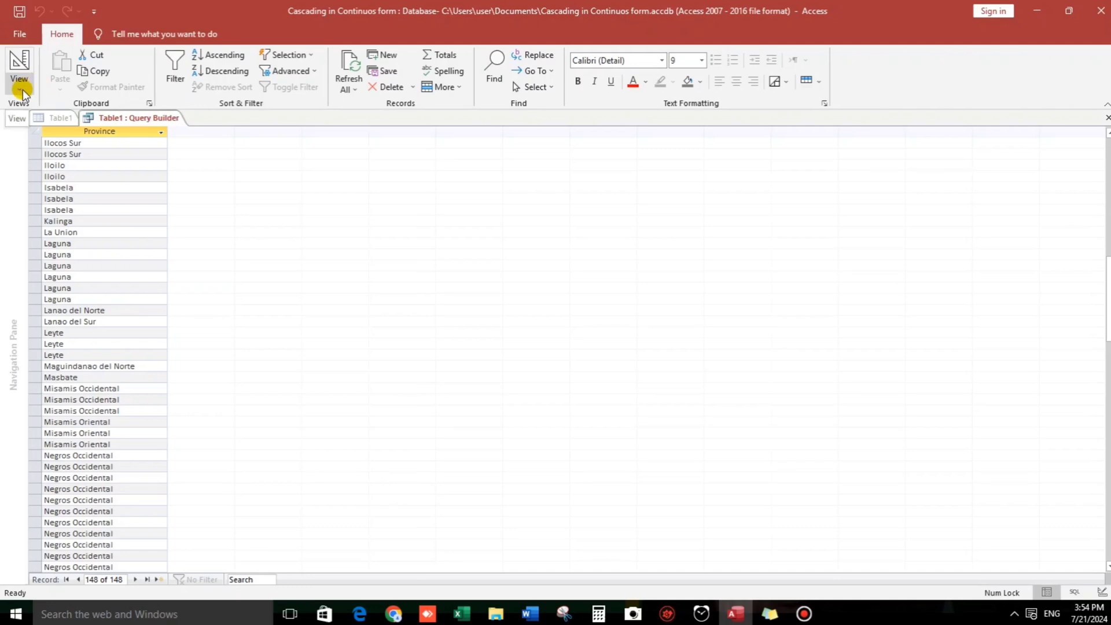
{"action": "left_click", "coordinate": [22, 89]}
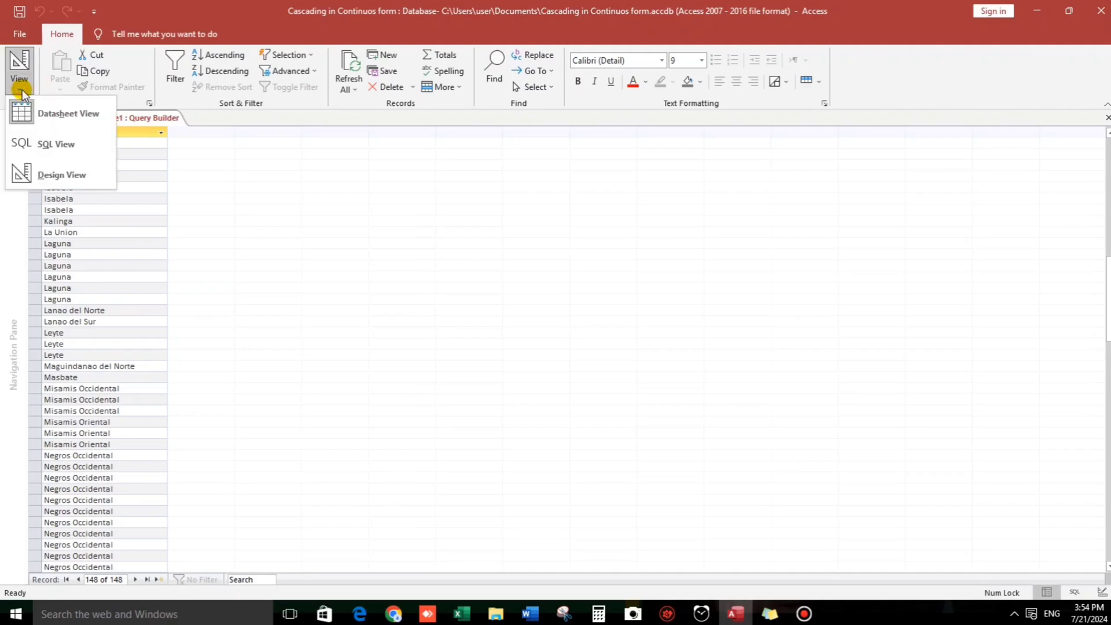
Make Province's row source SELECT DISTINCT, preview 55 unique provinces, and save it to the property
{"action": "left_click", "coordinate": [54, 145]}
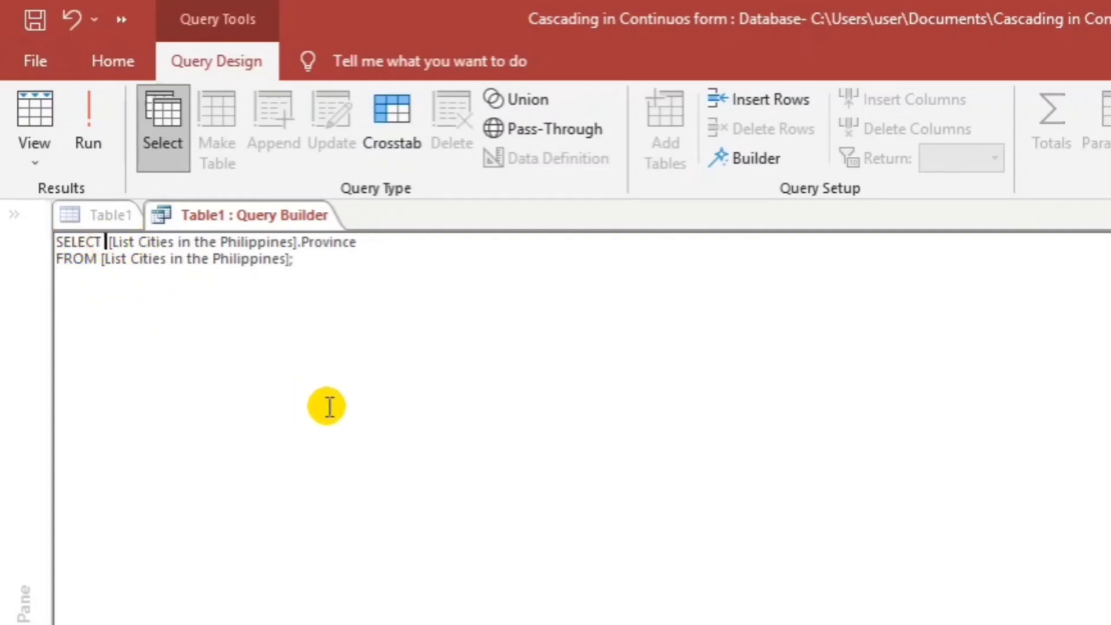
{"action": "type", "text": "DISTIN"}
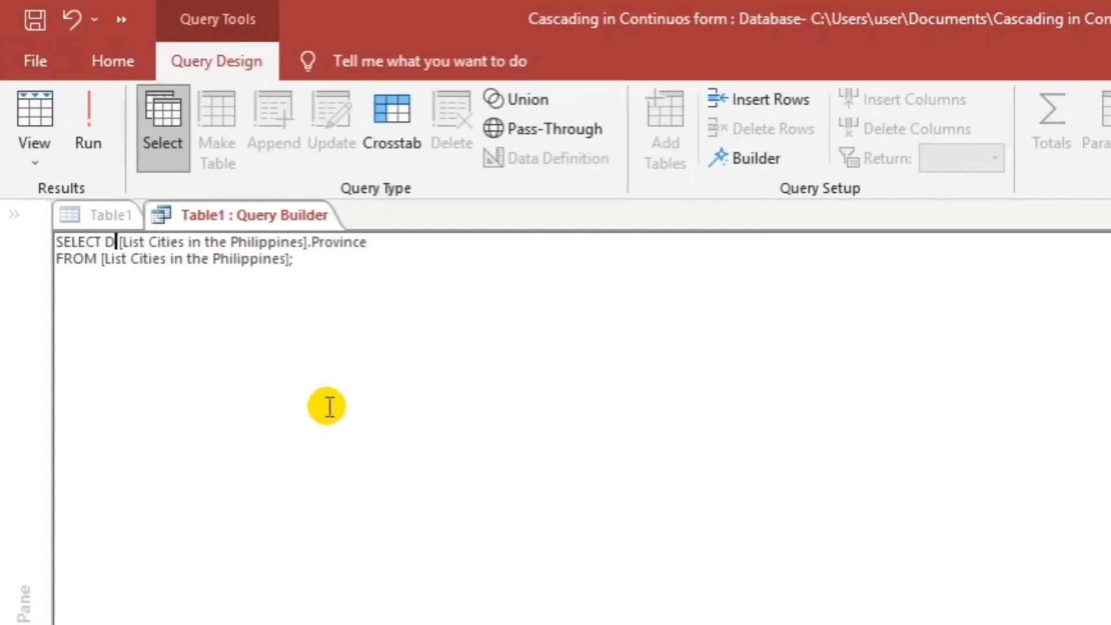
{"action": "type", "text": "CT"}
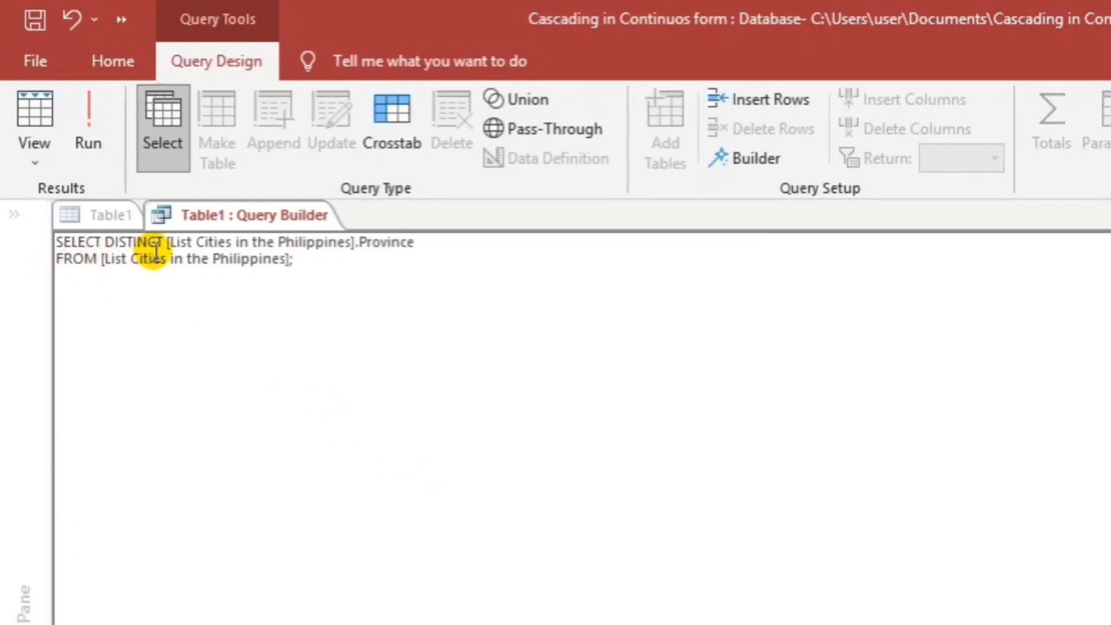
{"action": "left_click", "coordinate": [34, 116]}
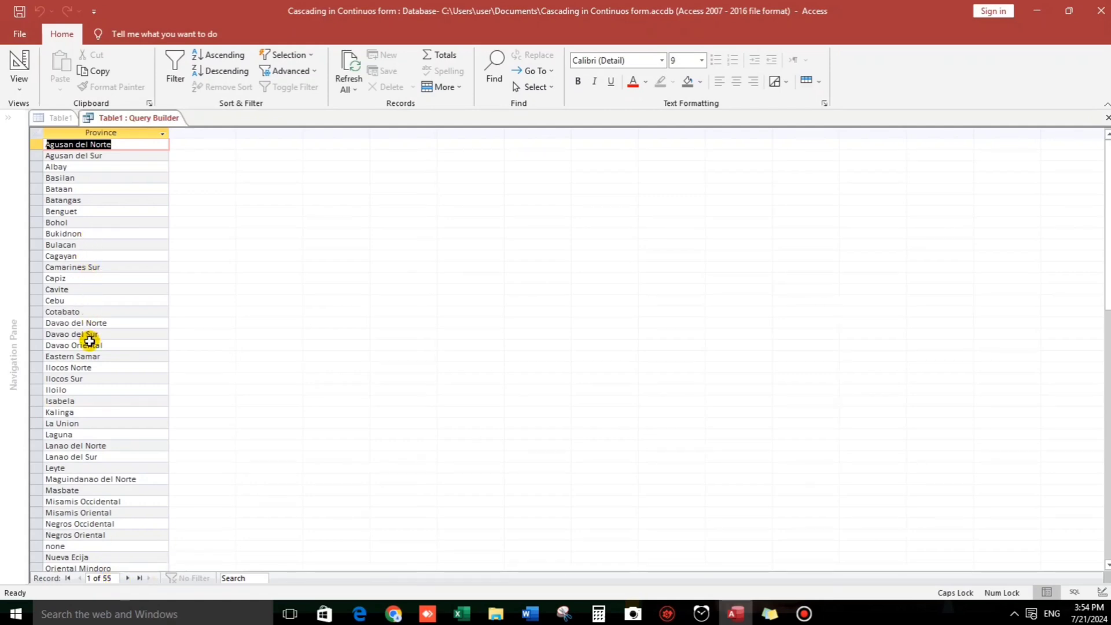
{"action": "left_click", "coordinate": [1106, 119]}
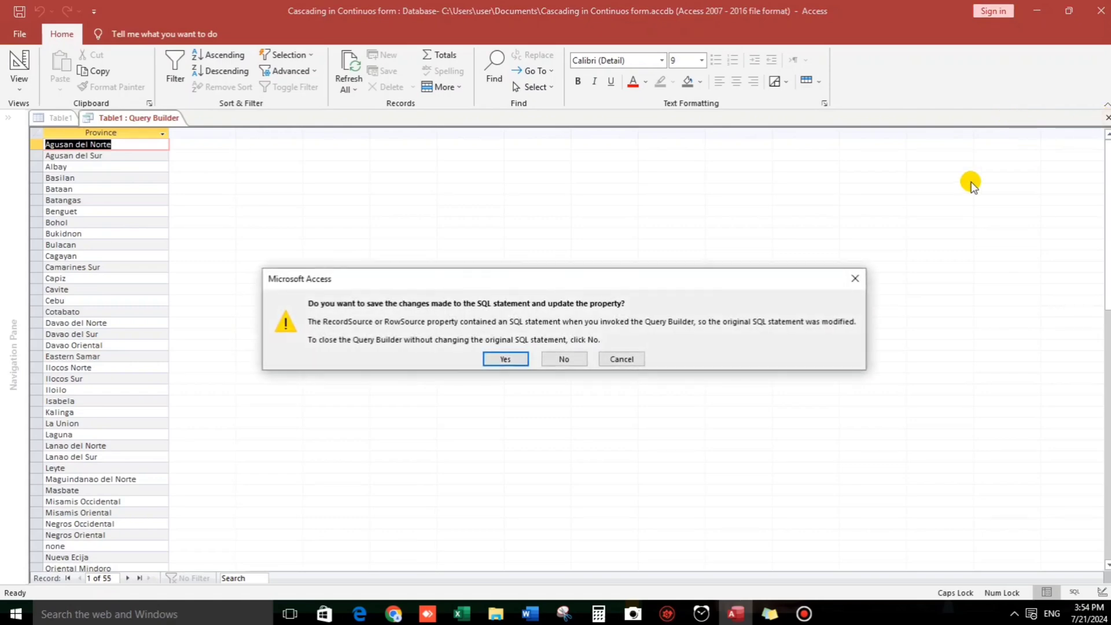
{"action": "key", "text": "Return"}
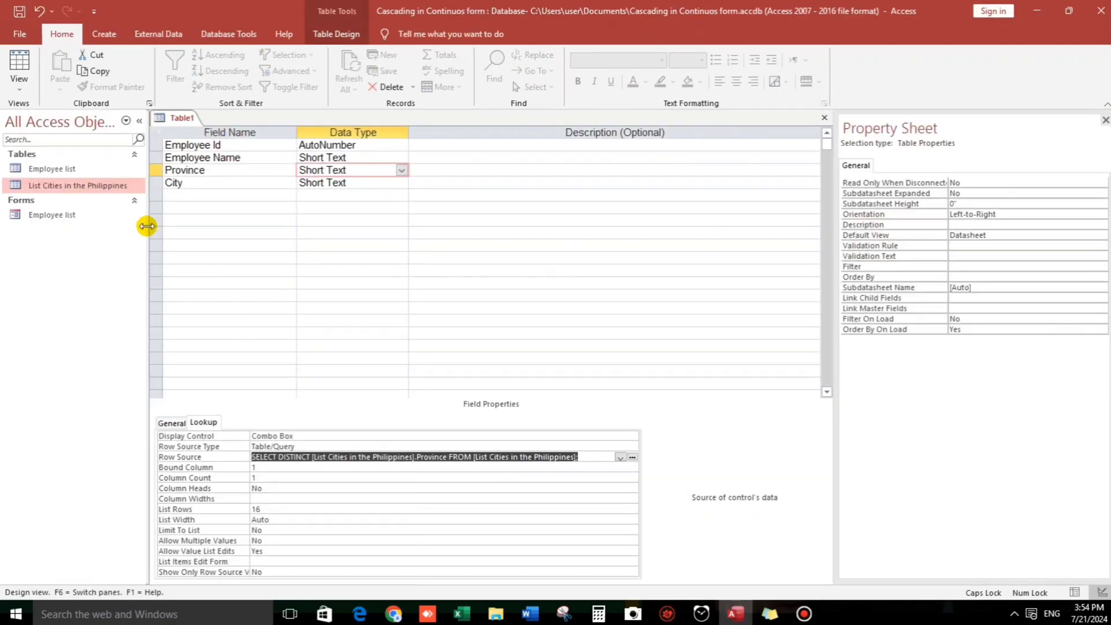
Set the City field's lookup Display Control to Combo Box
{"action": "left_click", "coordinate": [181, 184]}
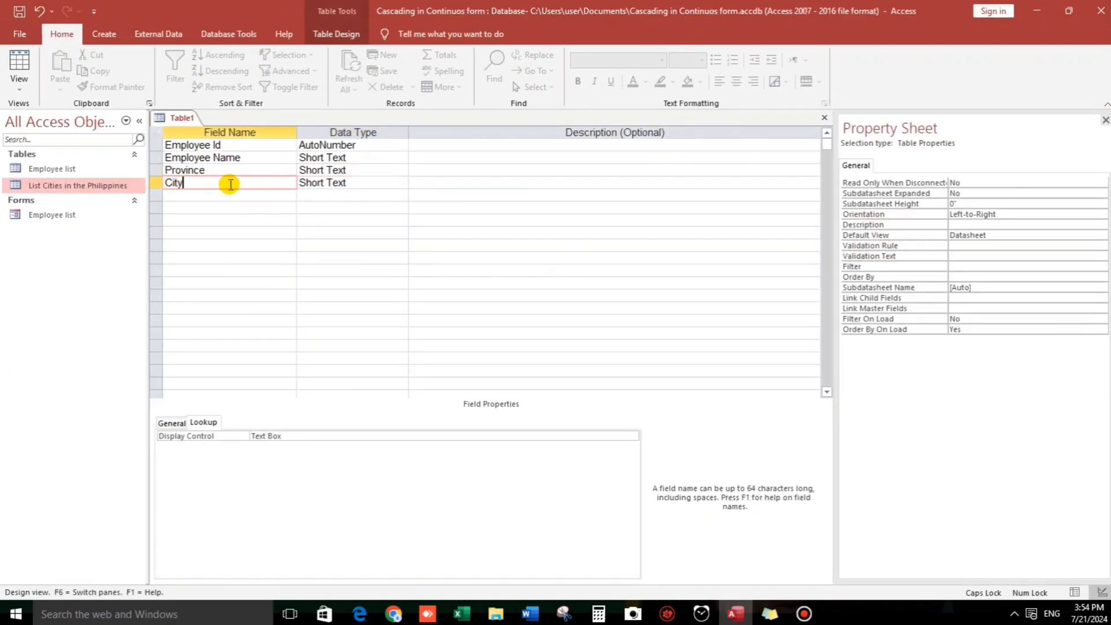
{"action": "left_click", "coordinate": [330, 184]}
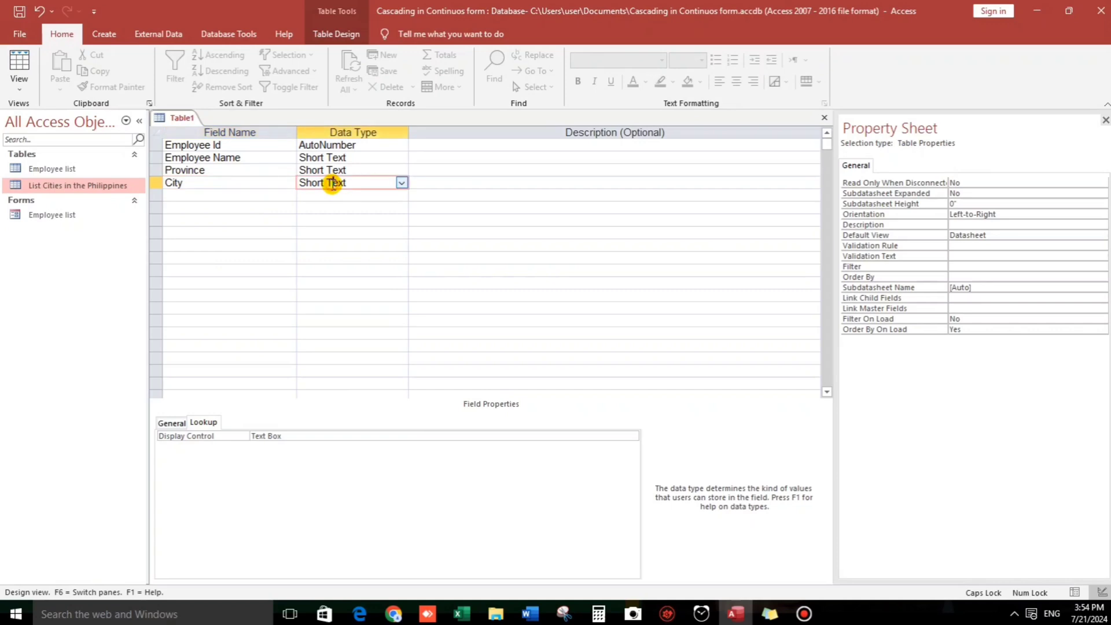
{"action": "left_click", "coordinate": [281, 436]}
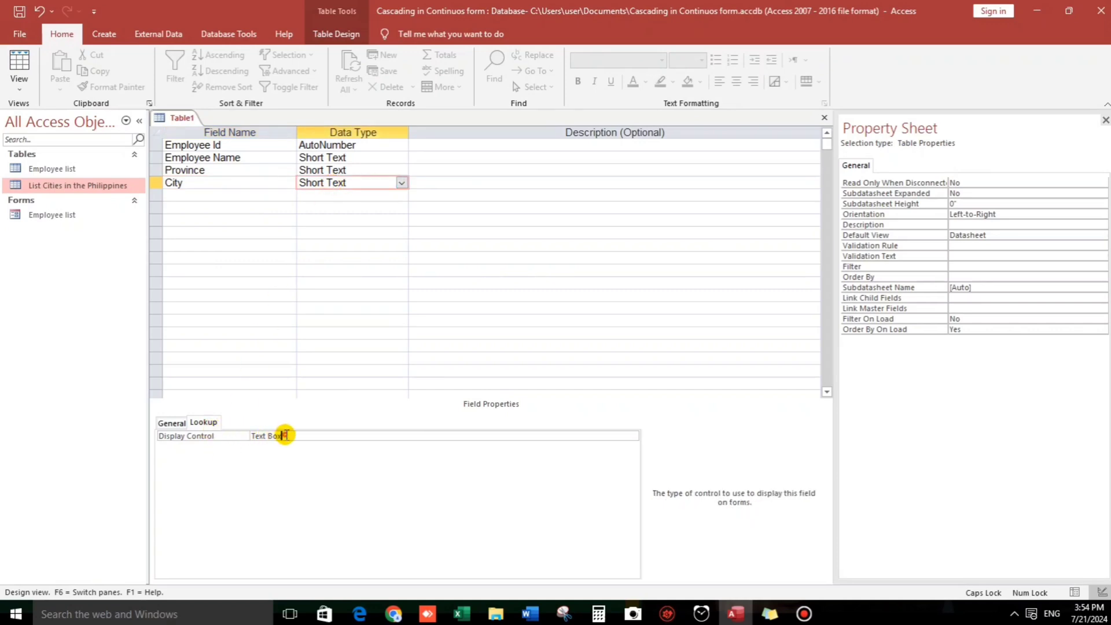
{"action": "left_click", "coordinate": [633, 436]}
{"action": "left_click", "coordinate": [289, 466]}
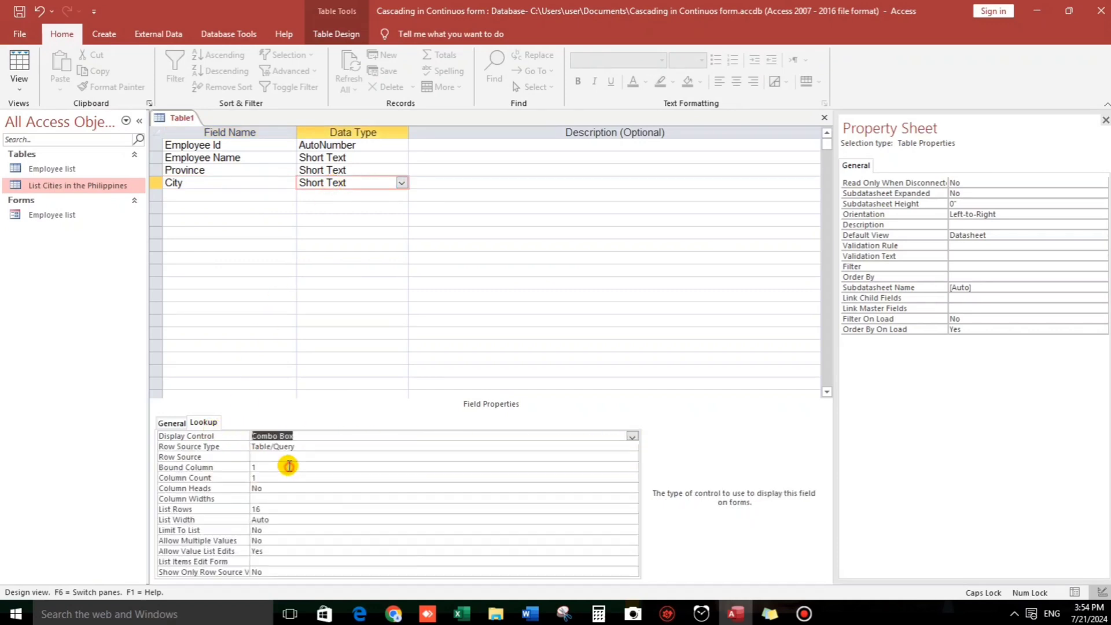
Build City's row source query with all List Cities in the Philippines fields, and save it
{"action": "left_click", "coordinate": [258, 457]}
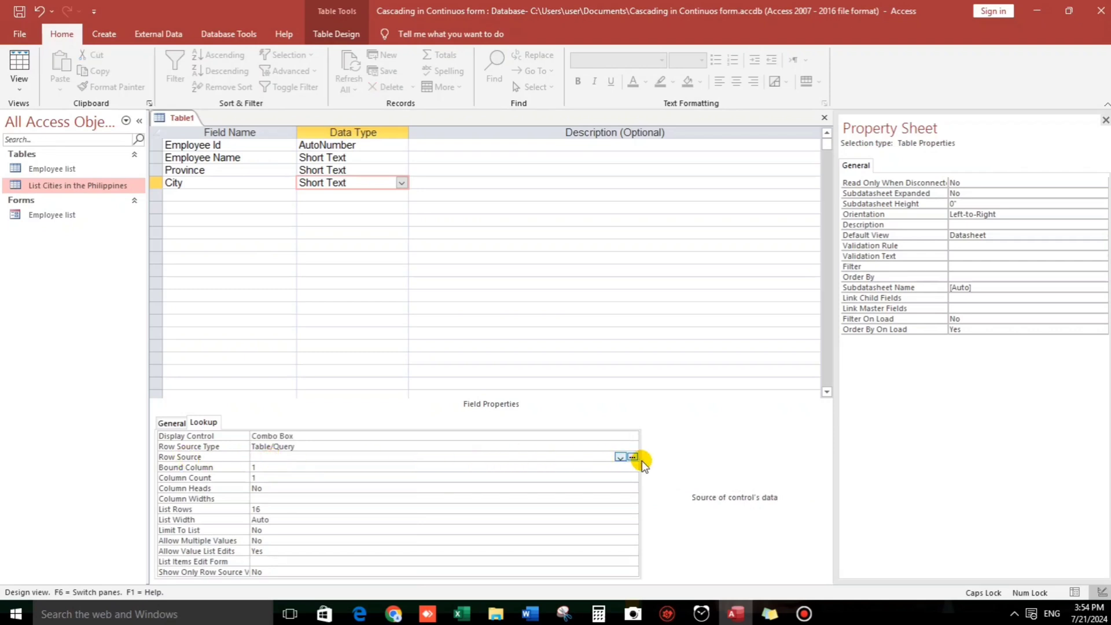
{"action": "left_click", "coordinate": [633, 457]}
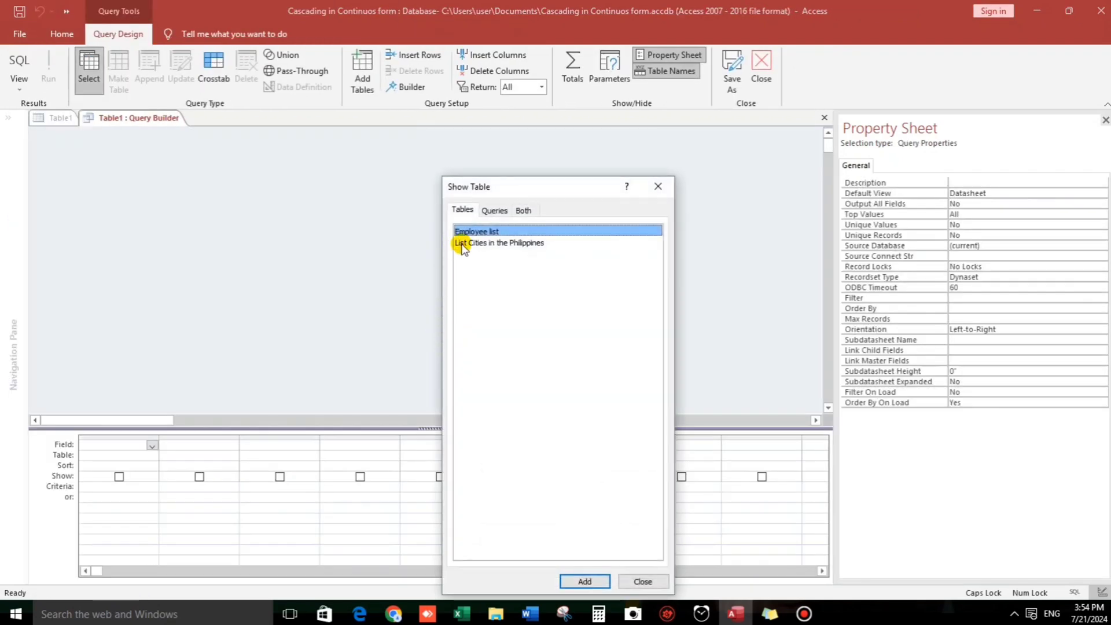
{"action": "double_click", "coordinate": [466, 244]}
{"action": "left_click", "coordinate": [658, 186]}
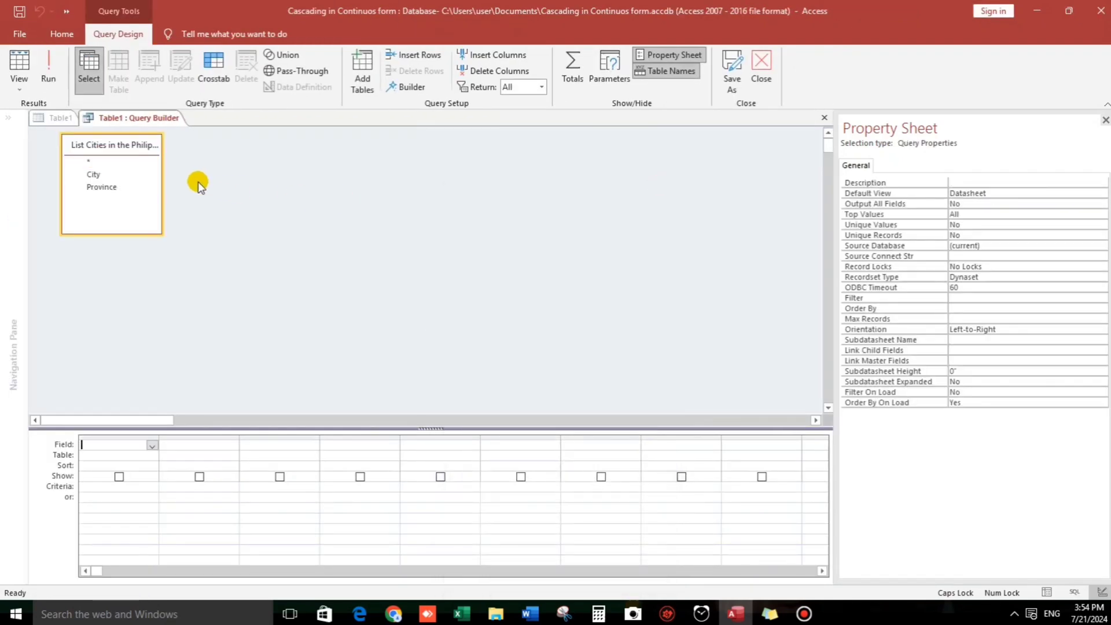
{"action": "left_click", "coordinate": [111, 174]}
{"action": "left_click_drag", "start_coordinate": [107, 160], "coordinate": [102, 446]}
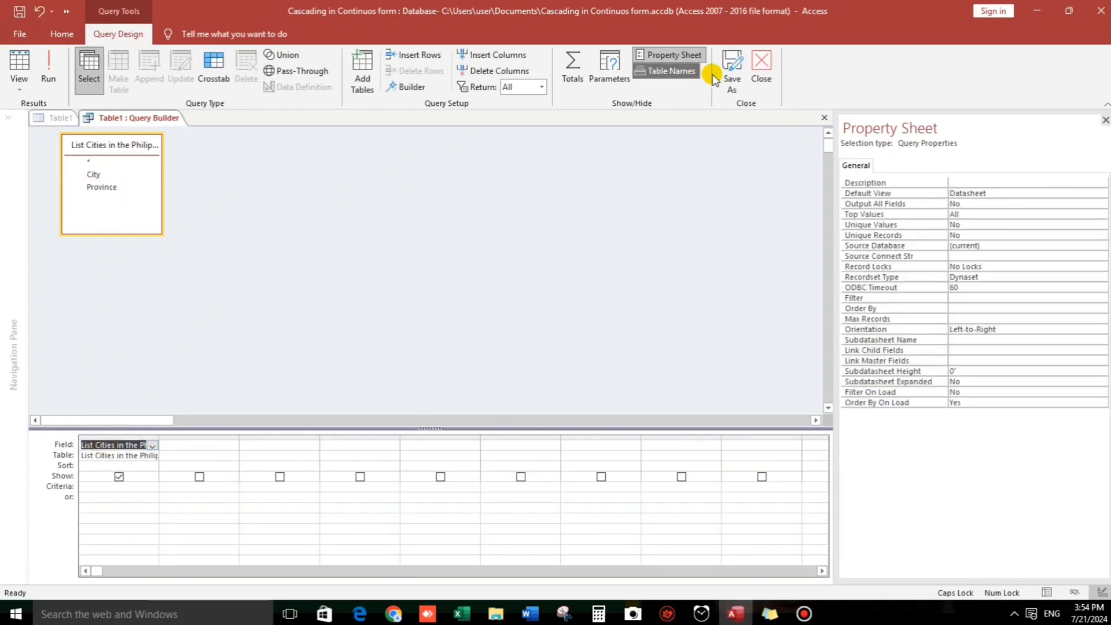
{"action": "left_click", "coordinate": [13, 64]}
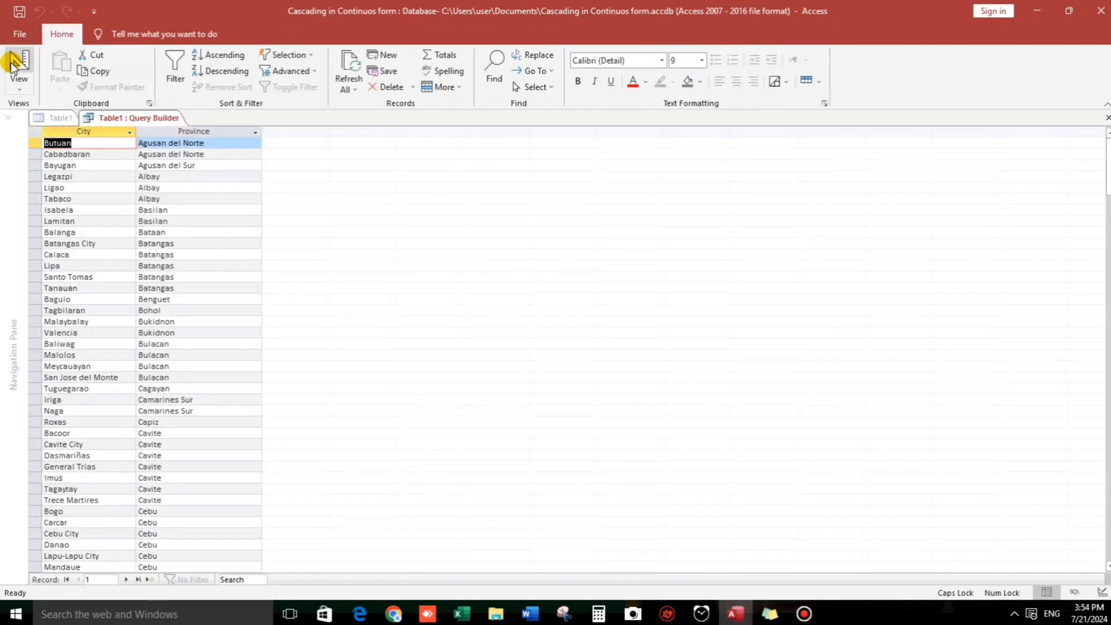
{"action": "left_click", "coordinate": [1105, 118]}
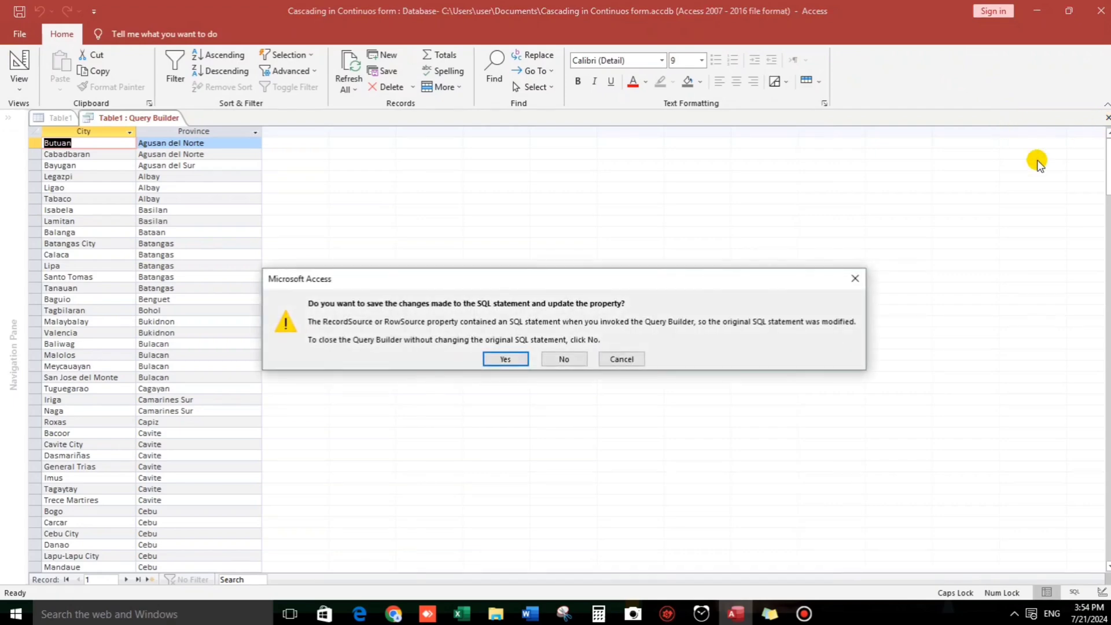
{"action": "left_click", "coordinate": [508, 354]}
{"action": "left_click", "coordinate": [505, 322]}
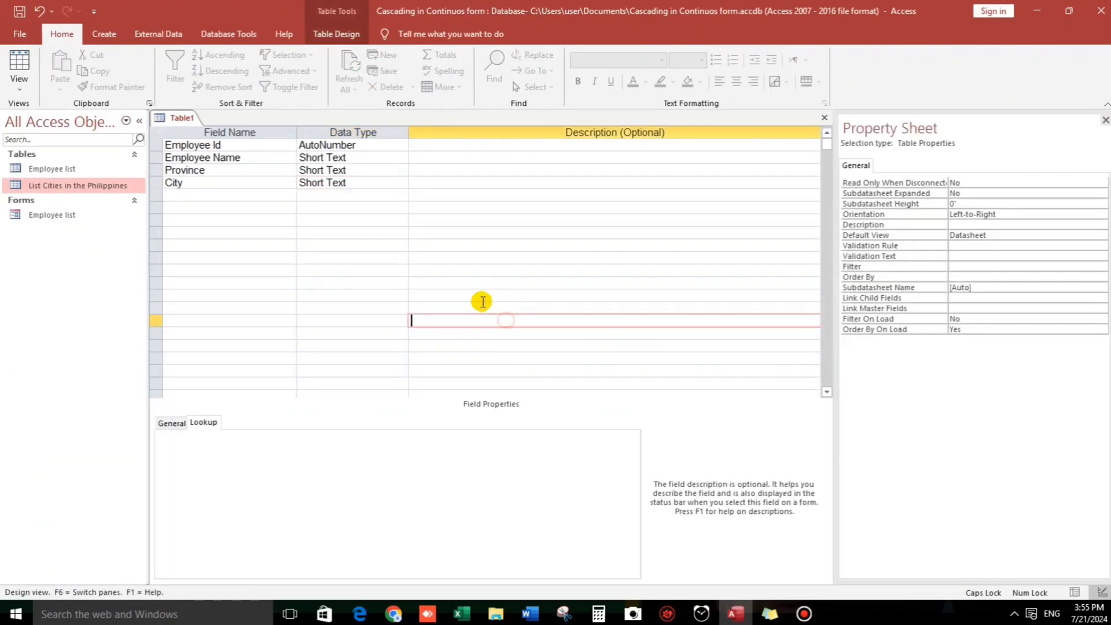
Save Table1 as 'sAMPLE EMPLOYEE LIST' and answer the primary key prompt
{"action": "left_click", "coordinate": [823, 119]}
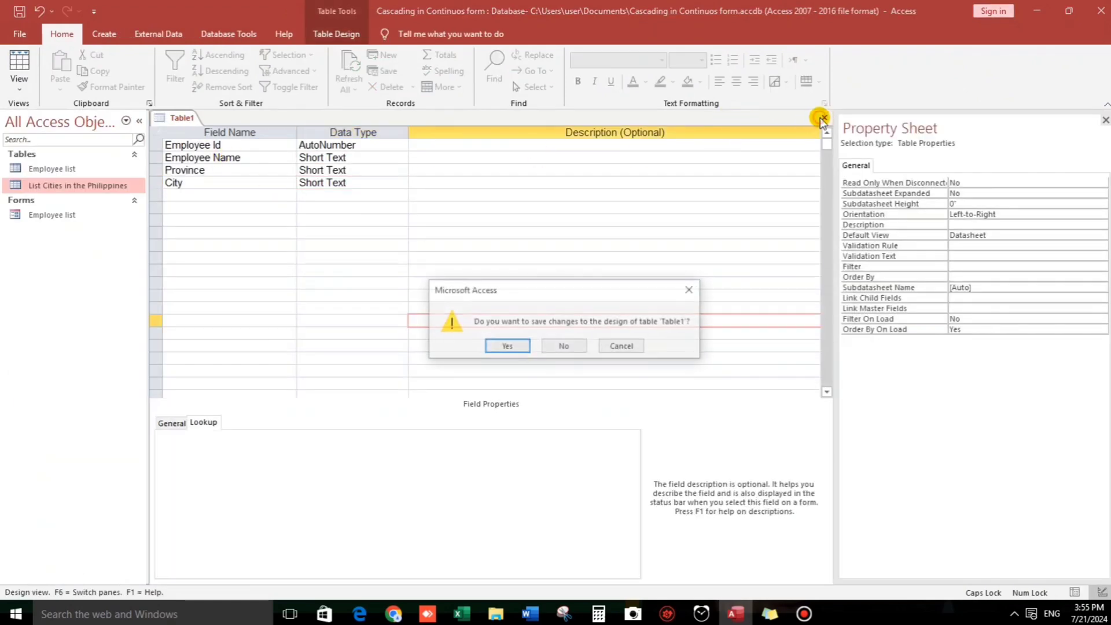
{"action": "left_click", "coordinate": [503, 344]}
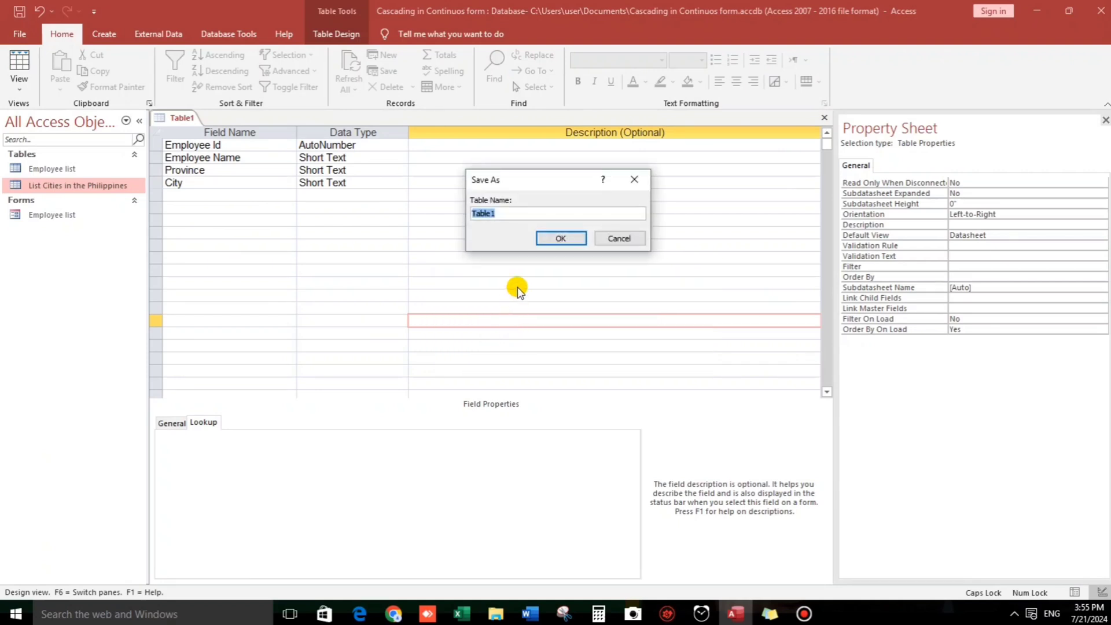
{"action": "type", "text": "sAMPLE EMPLOYEE LIST"}
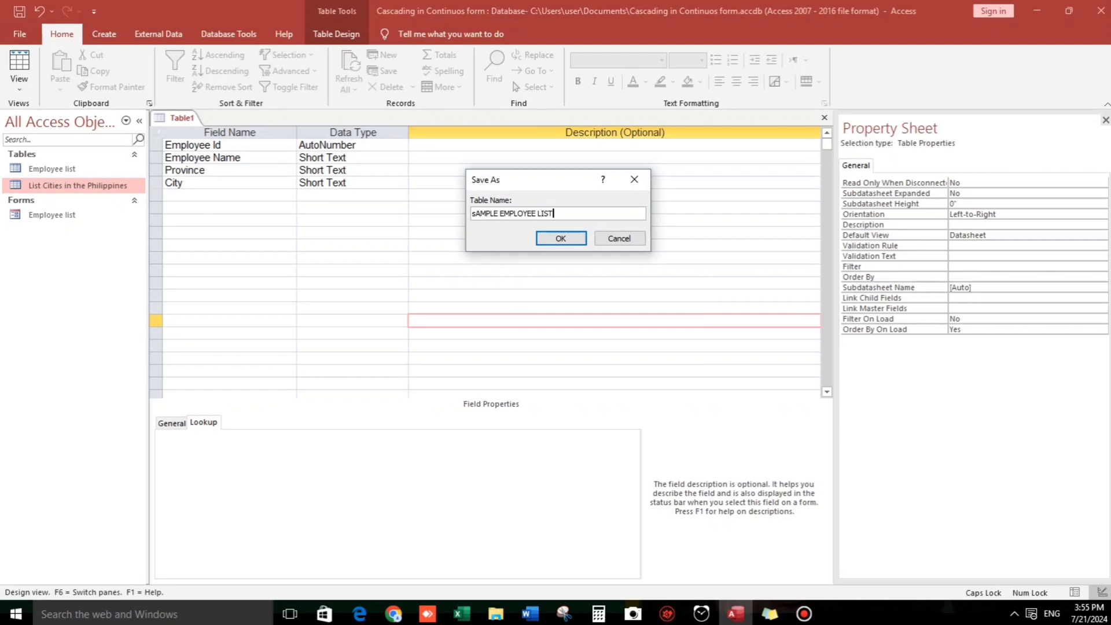
{"action": "key", "text": "Return"}
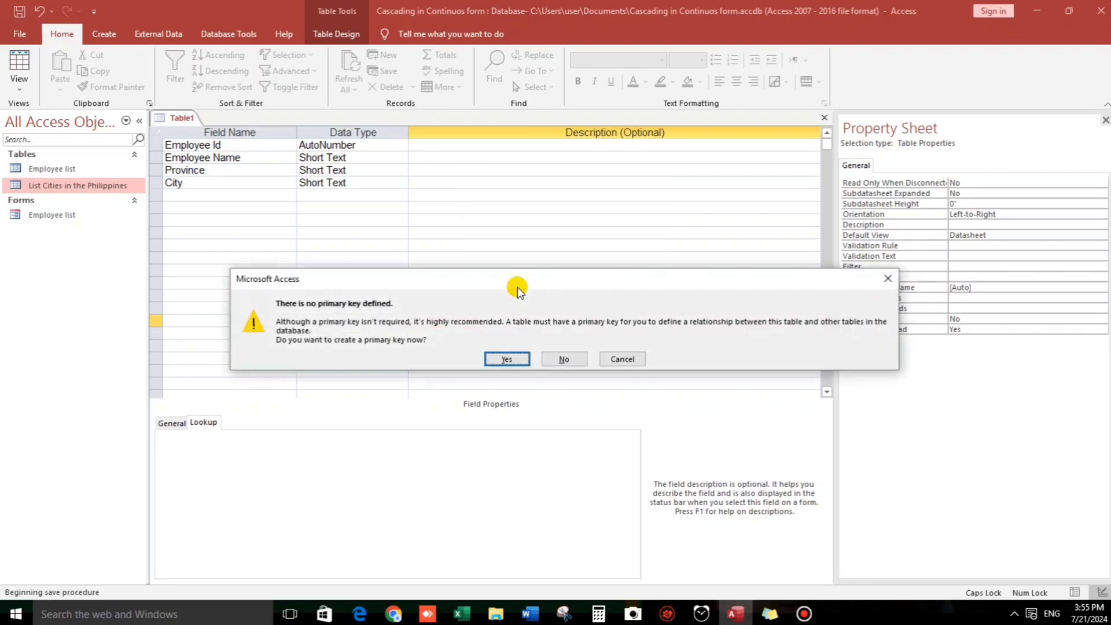
{"action": "key", "text": "Return"}
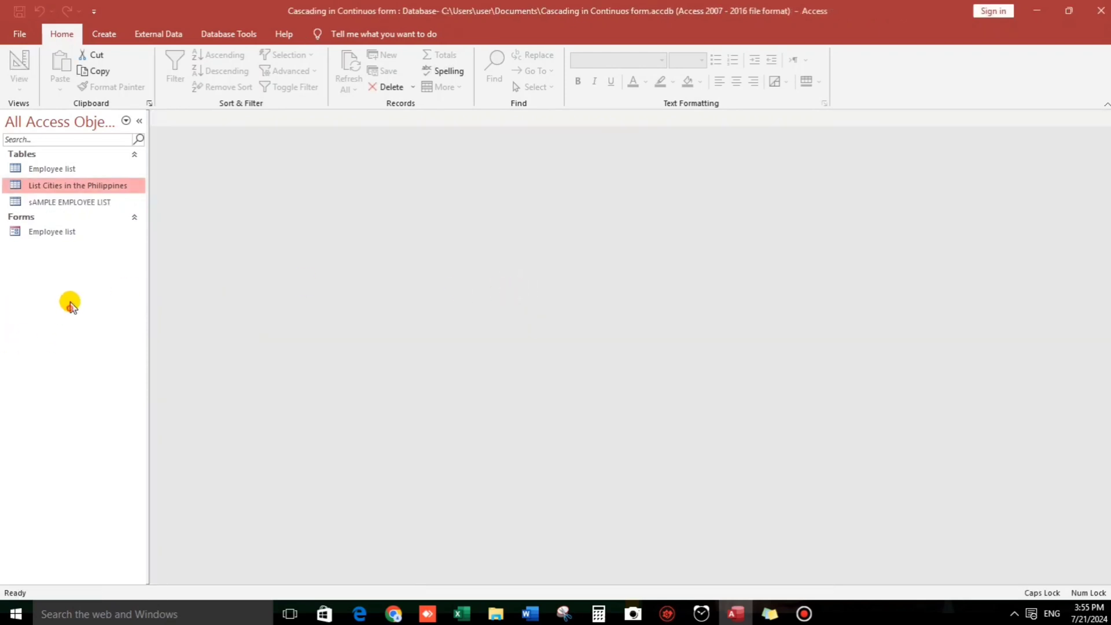
In sAMPLE EMPLOYEE LIST, widen the Employee Name column and enter an employee name with province Cebu
{"action": "double_click", "coordinate": [68, 202]}
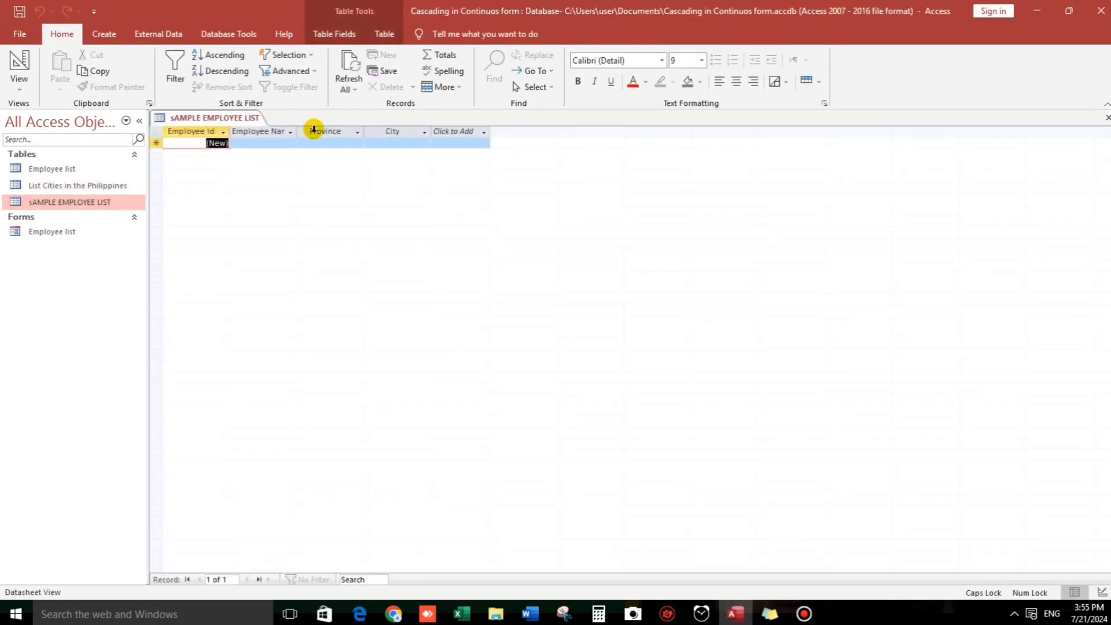
{"action": "left_click_drag", "start_coordinate": [299, 131], "coordinate": [345, 139]}
{"action": "left_click", "coordinate": [322, 144]}
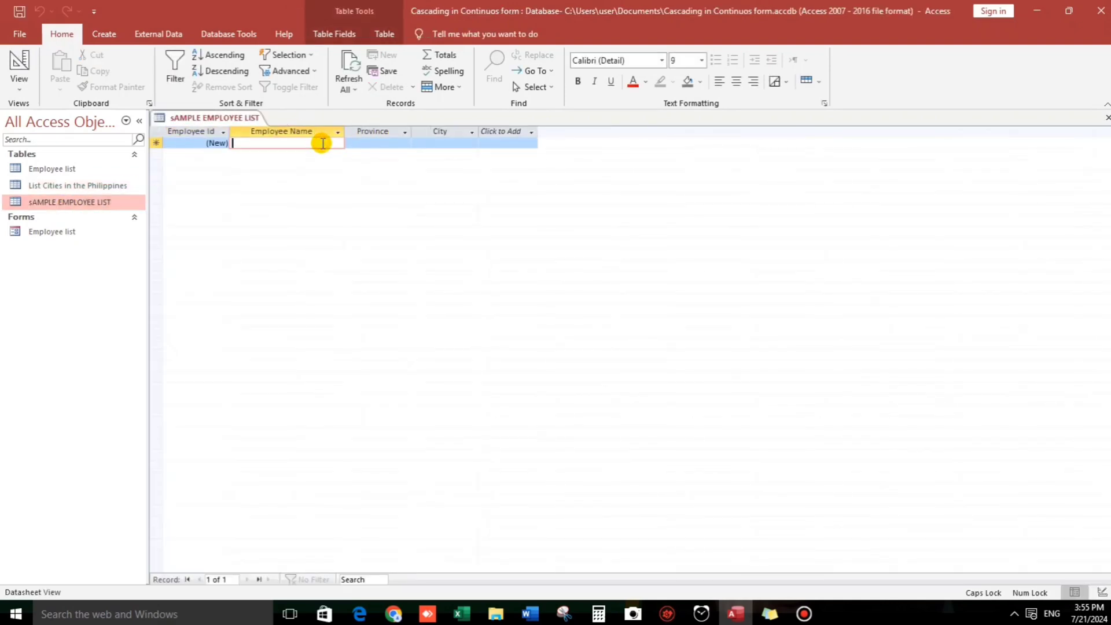
{"action": "type", "text": "eD"}
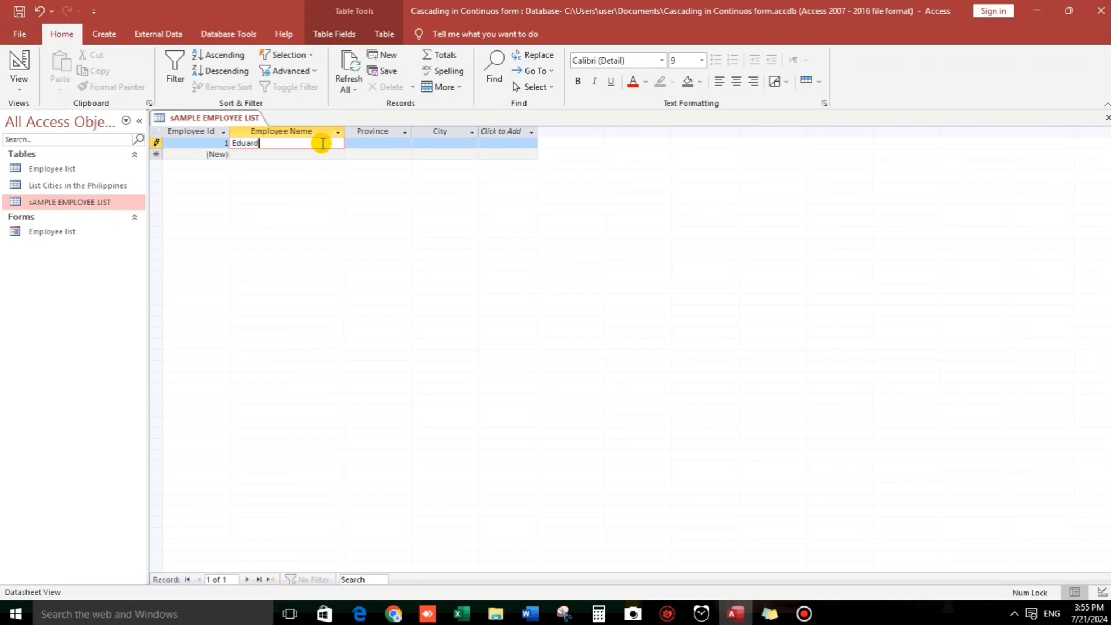
{"action": "key", "text": "Tab"}
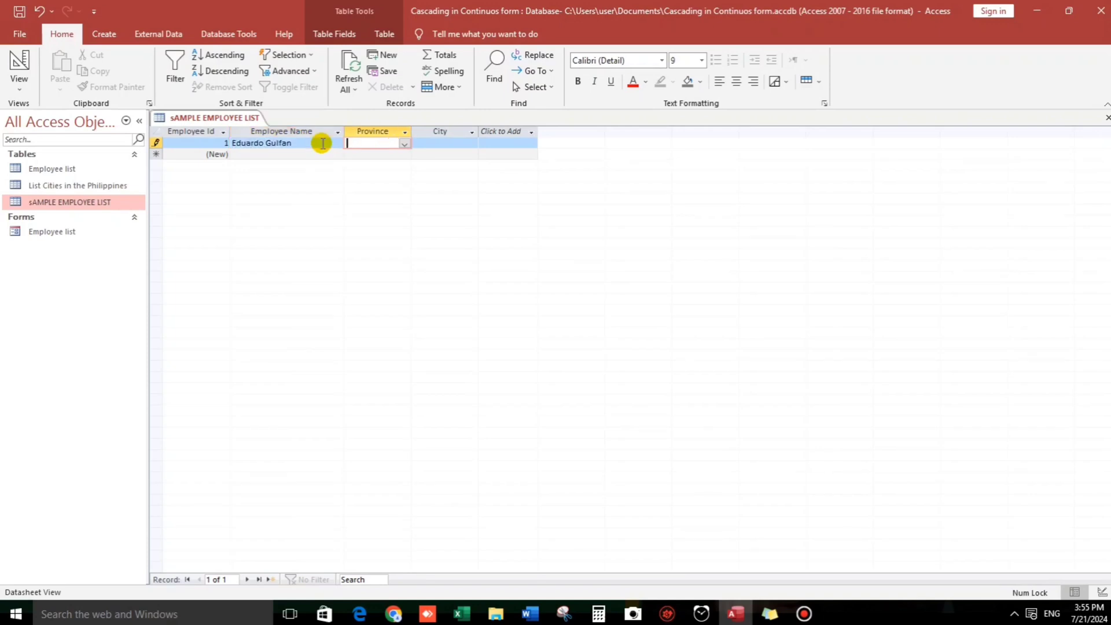
{"action": "type", "text": "Cebu"}
{"action": "key", "text": "Tab"}
Widen the City column, browse the city dropdown without choosing, and close the table keeping its layout
{"action": "left_click_drag", "start_coordinate": [480, 132], "coordinate": [512, 132]}
{"action": "left_click", "coordinate": [521, 132]}
{"action": "left_click", "coordinate": [497, 142]}
{"action": "left_click", "coordinate": [506, 143]}
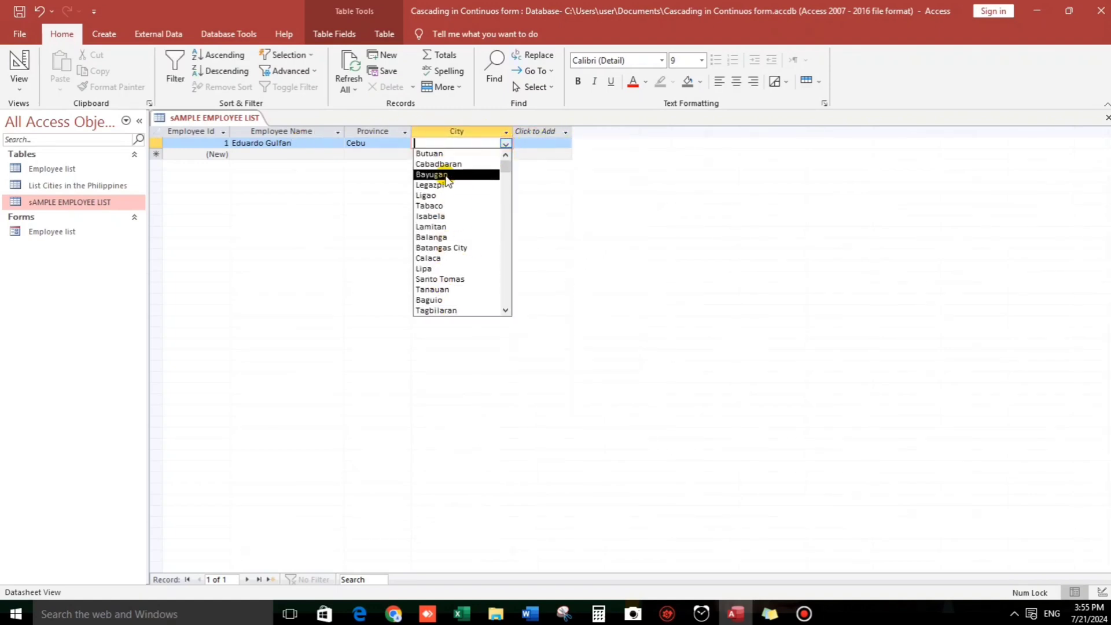
{"action": "scroll", "coordinate": [447, 181], "scroll_direction": "down", "scroll_amount": 7}
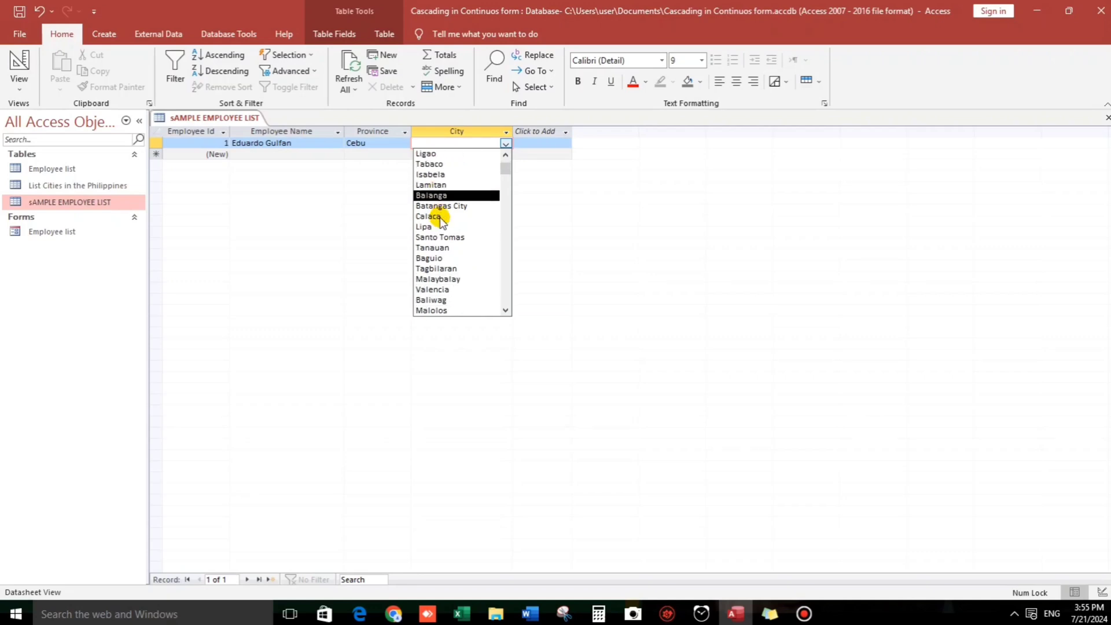
{"action": "scroll", "coordinate": [447, 241], "scroll_direction": "down", "scroll_amount": 2}
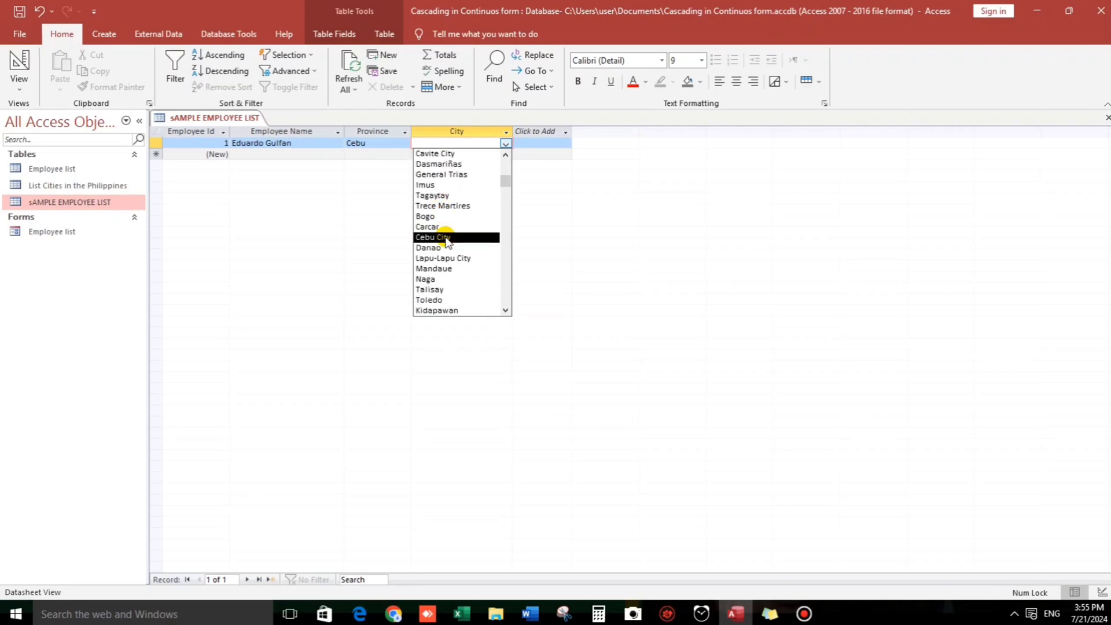
{"action": "scroll", "coordinate": [447, 240], "scroll_direction": "down", "scroll_amount": 2}
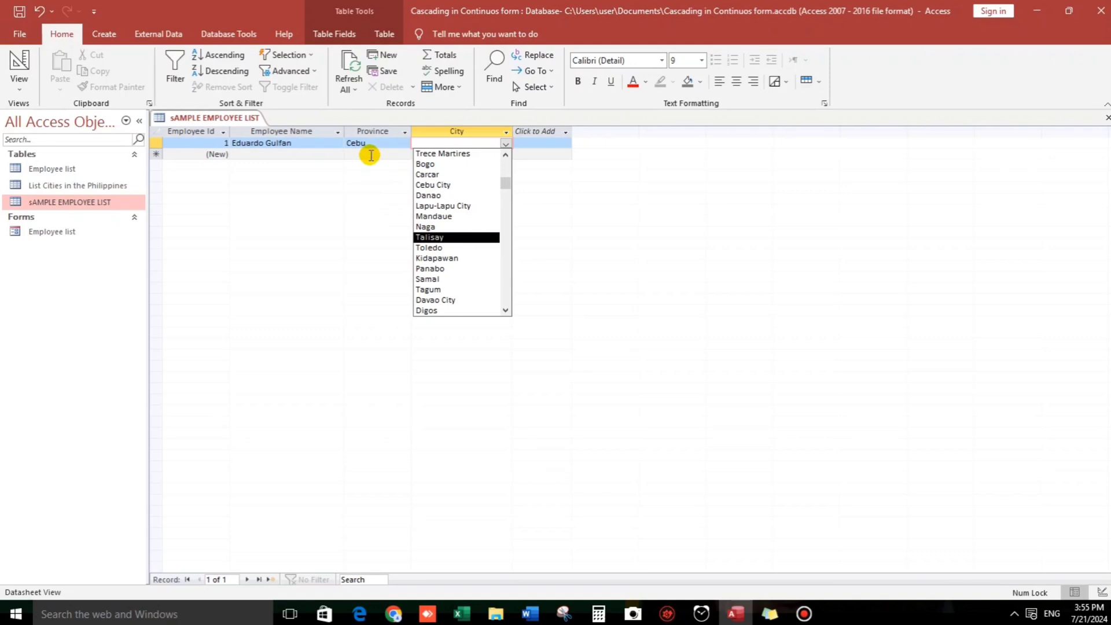
{"action": "left_click", "coordinate": [794, 183]}
{"action": "left_click", "coordinate": [1106, 118]}
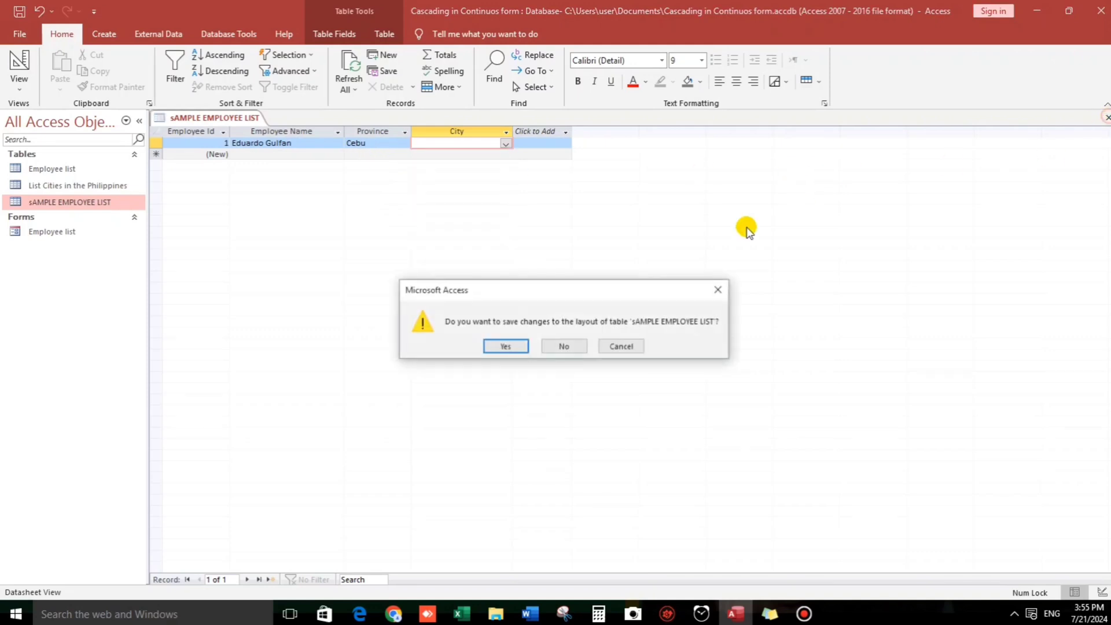
{"action": "left_click", "coordinate": [506, 347]}
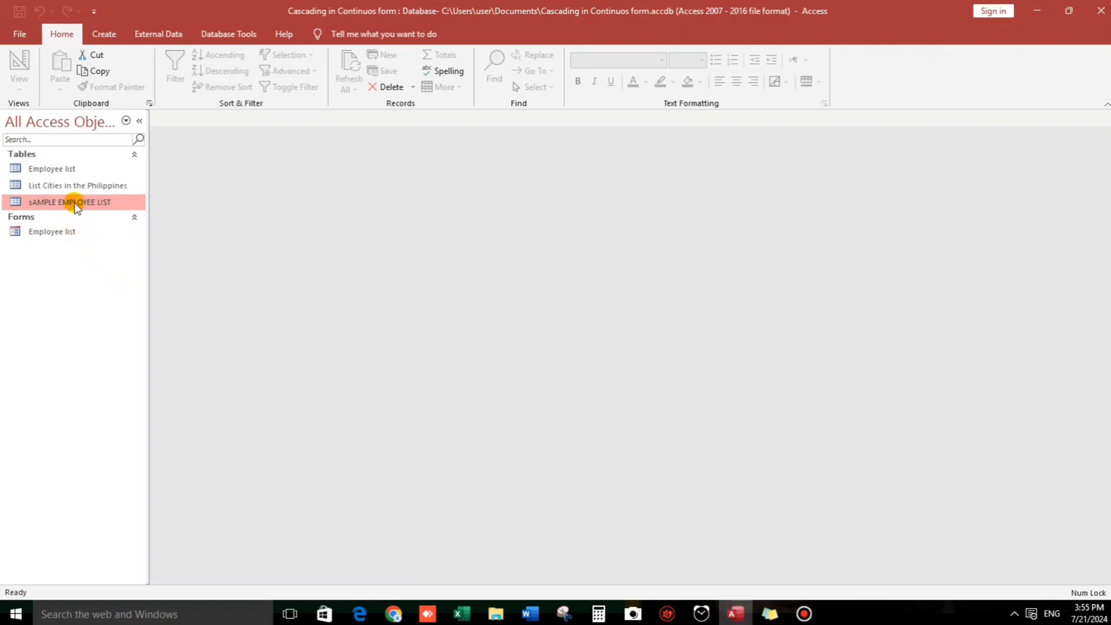
Create a Multiple Items form from sAMPLE EMPLOYEE LIST and nudge the Employee Id control
{"action": "left_click", "coordinate": [97, 35]}
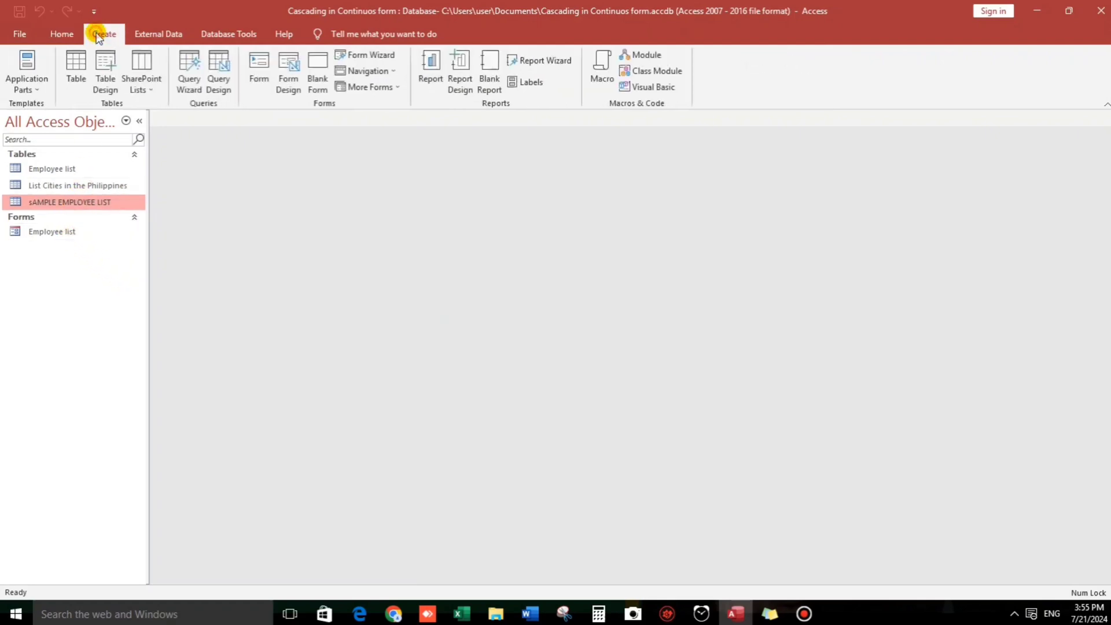
{"action": "left_click", "coordinate": [395, 87]}
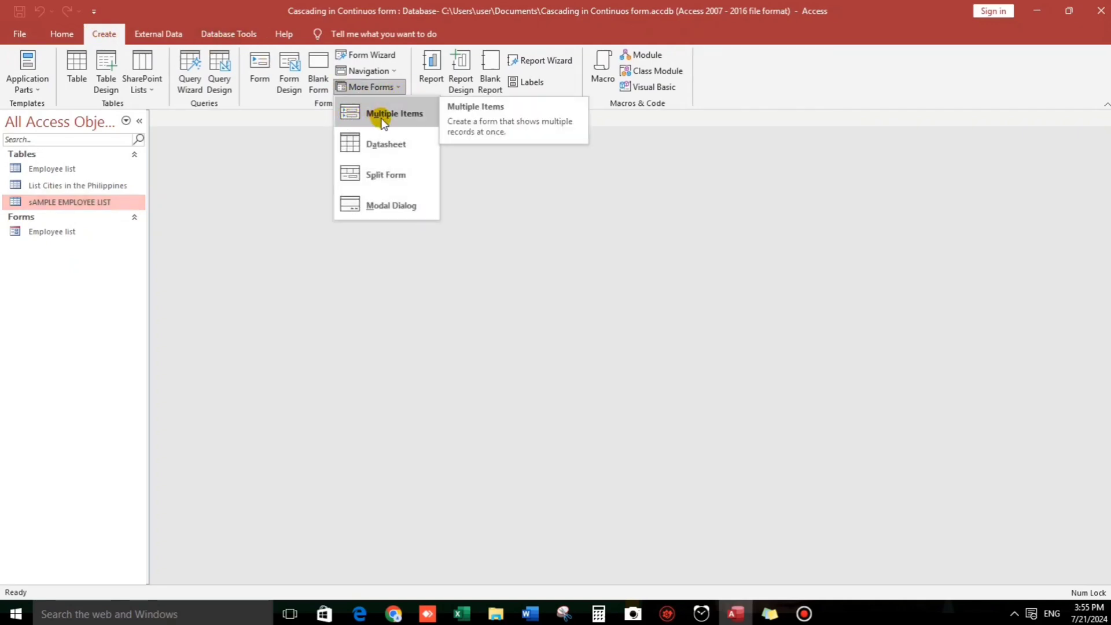
{"action": "left_click", "coordinate": [382, 115]}
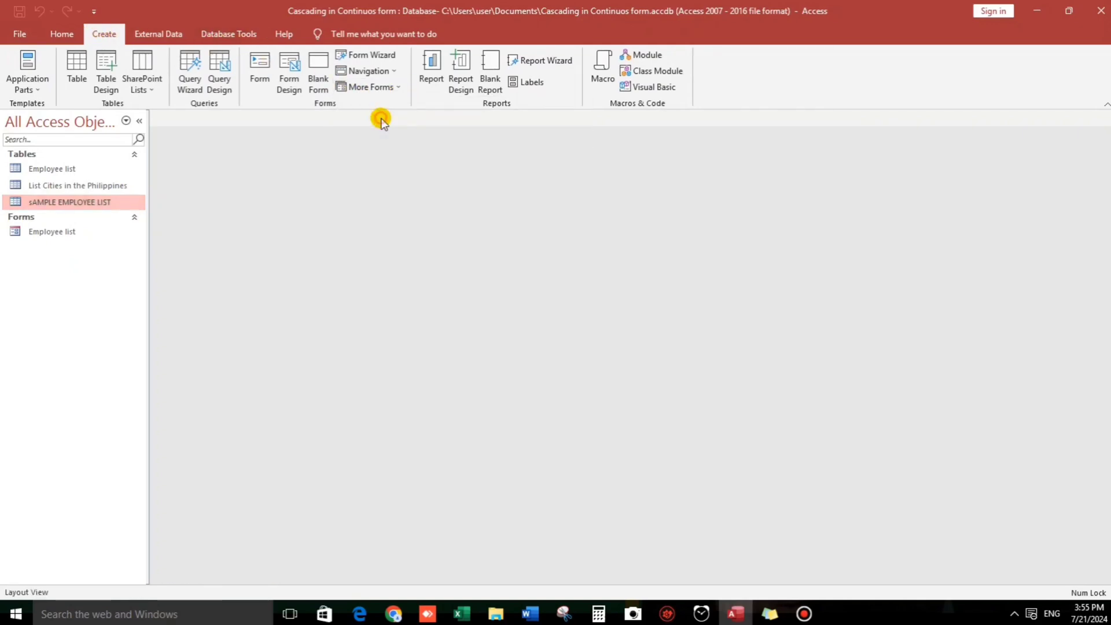
{"action": "left_click", "coordinate": [272, 322]}
{"action": "left_click", "coordinate": [223, 208]}
{"action": "left_click_drag", "start_coordinate": [223, 208], "coordinate": [224, 234]}
{"action": "left_click", "coordinate": [218, 186]}
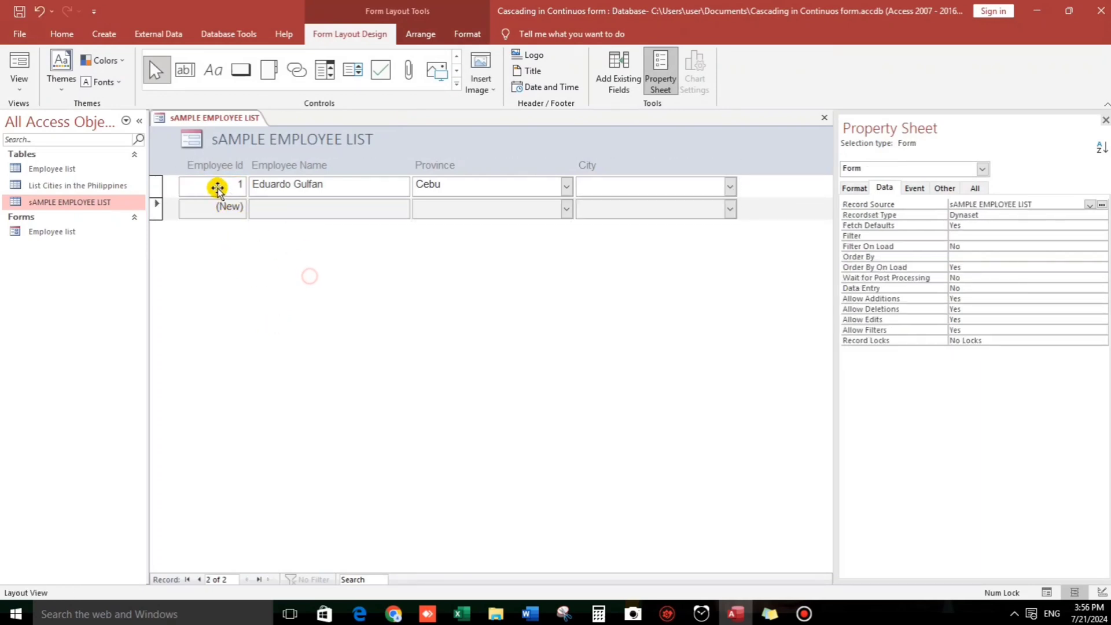
Switch the new multiple-items form to Form View
{"action": "left_click", "coordinate": [56, 32]}
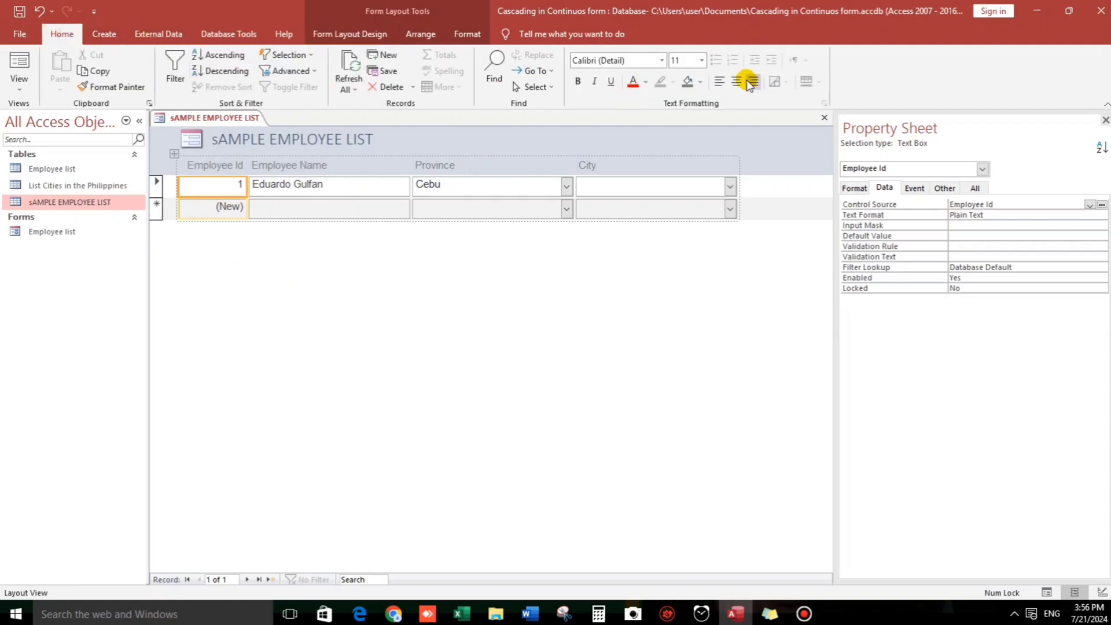
{"action": "left_click", "coordinate": [504, 281]}
{"action": "left_click", "coordinate": [331, 182]}
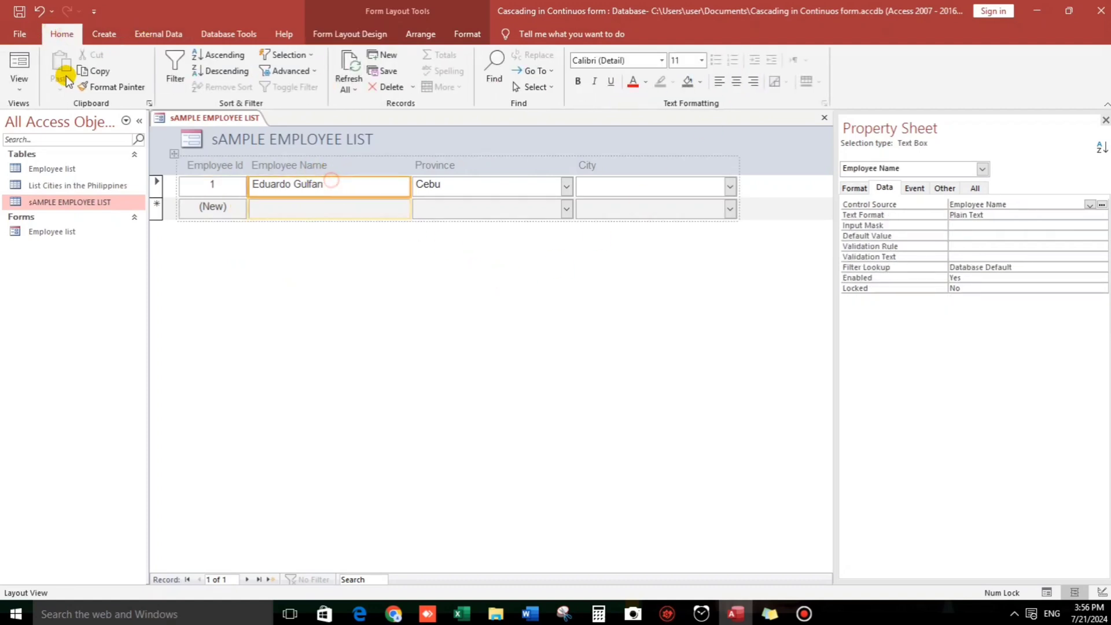
{"action": "left_click", "coordinate": [19, 78]}
{"action": "left_click", "coordinate": [51, 115]}
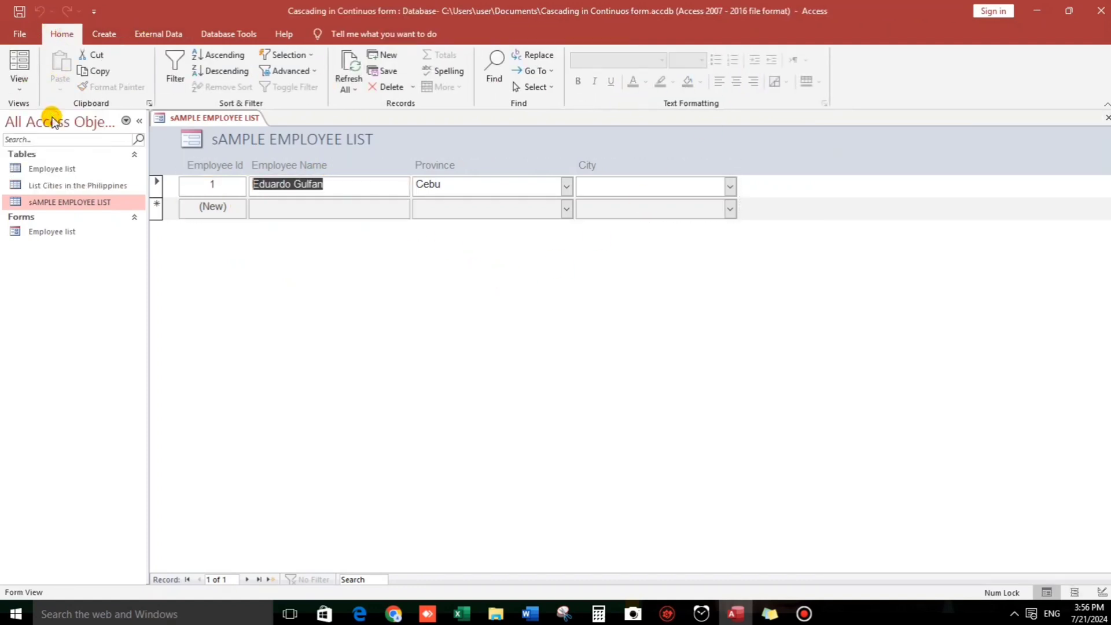
Switch the employee form to Design View and select the City combo box to show its row source
{"action": "left_click", "coordinate": [730, 187]}
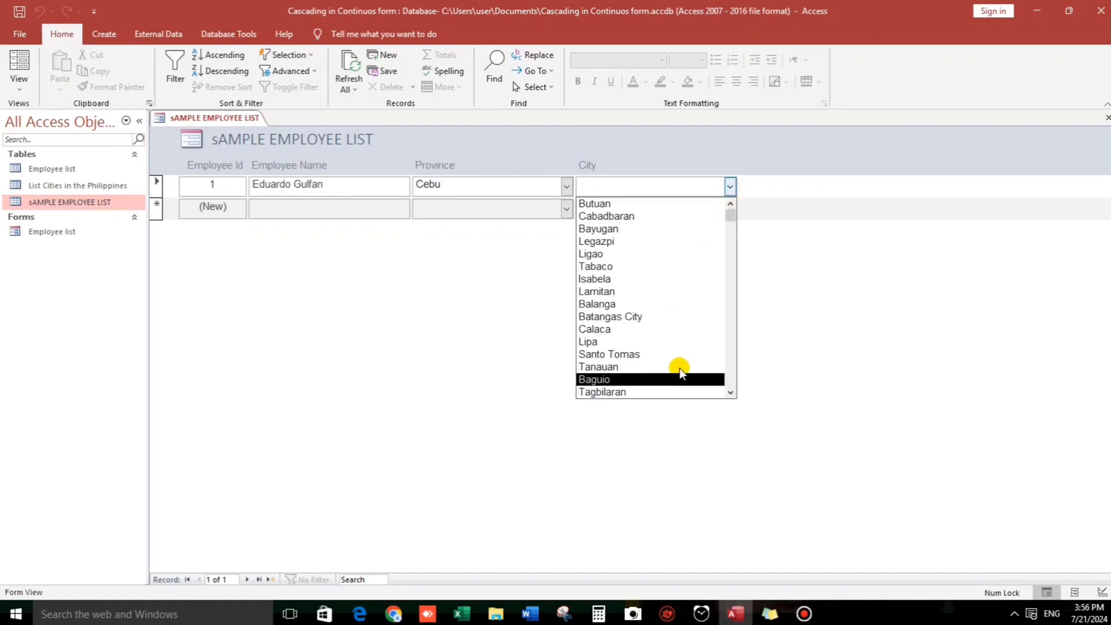
{"action": "right_click", "coordinate": [789, 237]}
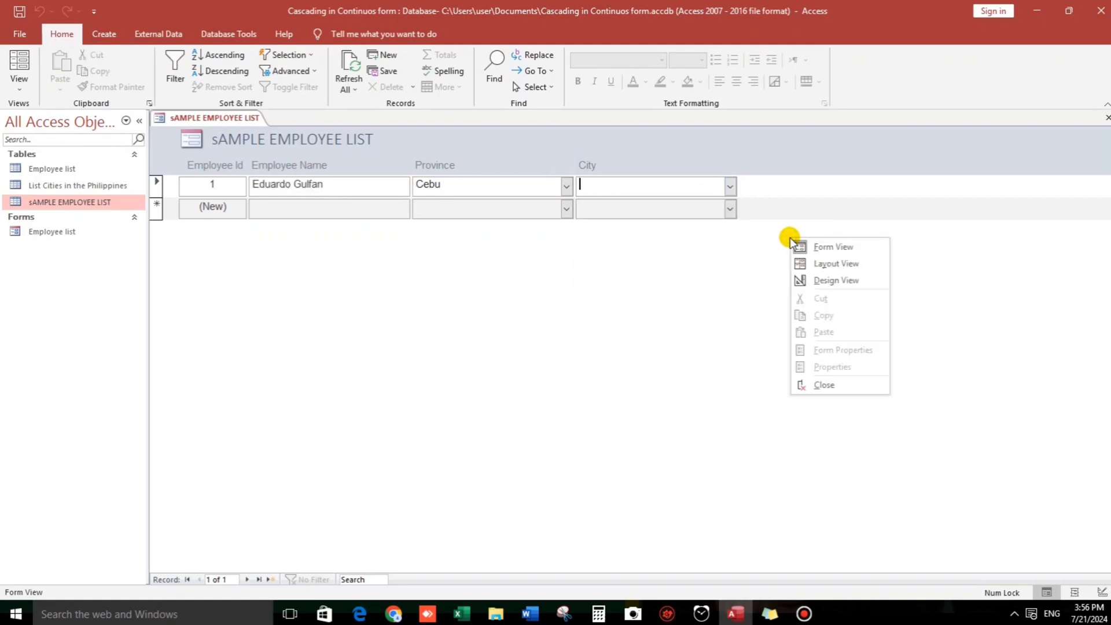
{"action": "left_click", "coordinate": [836, 281]}
{"action": "left_click", "coordinate": [653, 224]}
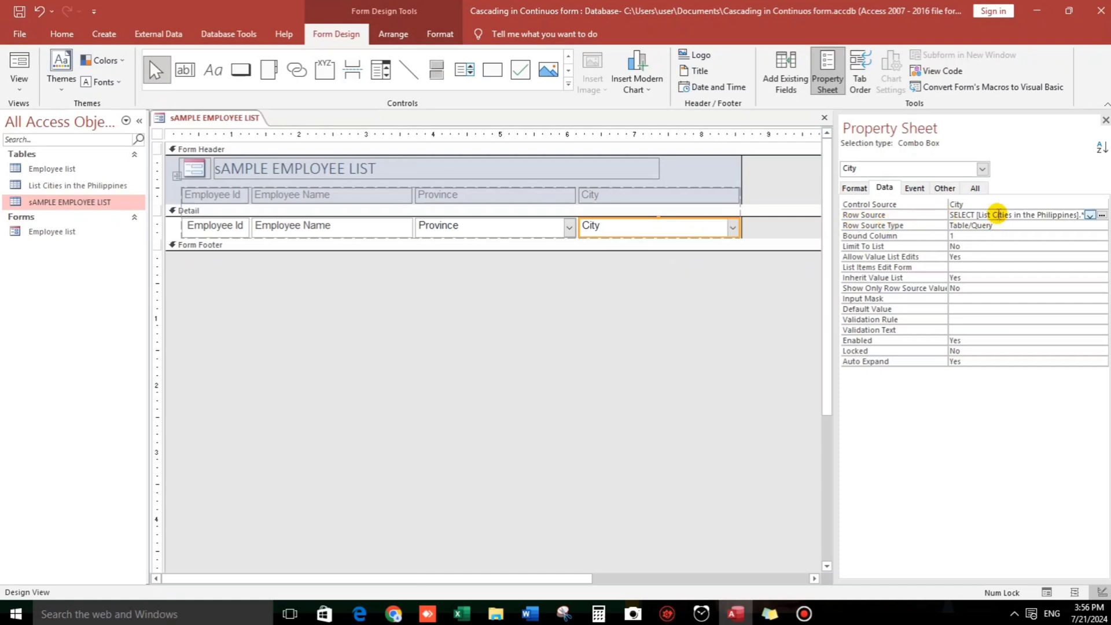
Open the City combo box's row source query and delete the existing grid column
{"action": "left_click", "coordinate": [1102, 215]}
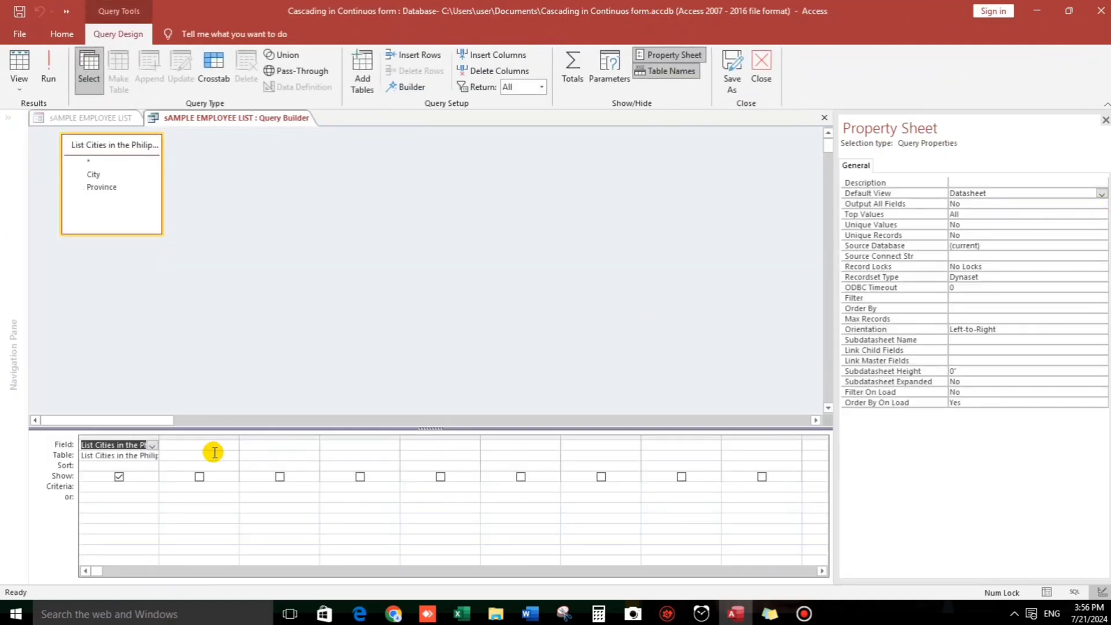
{"action": "left_click", "coordinate": [197, 444]}
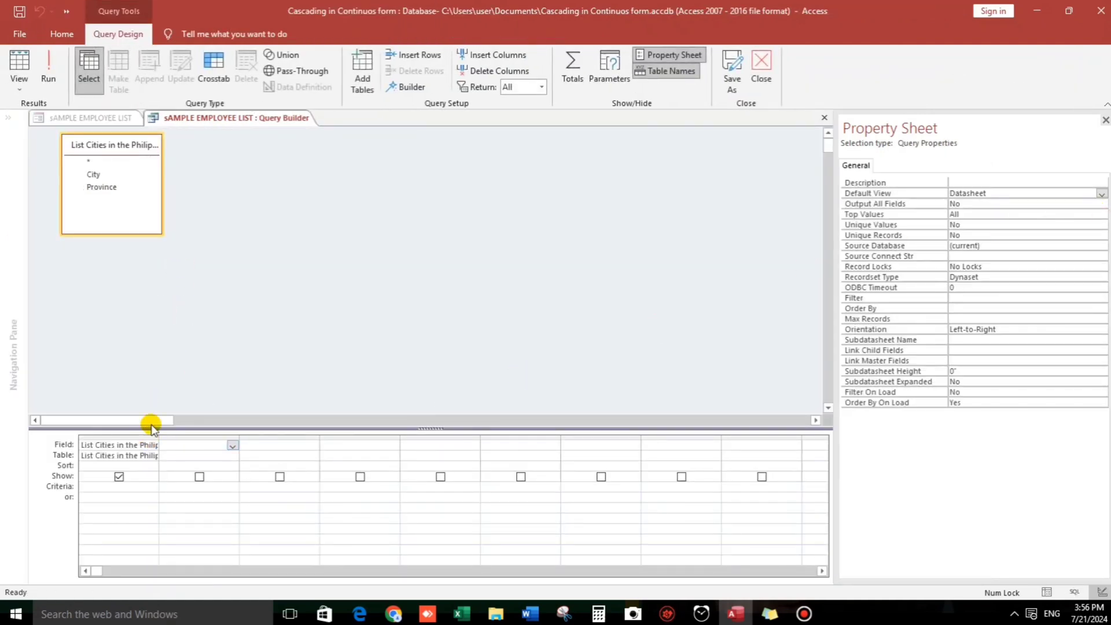
{"action": "left_click", "coordinate": [97, 437]}
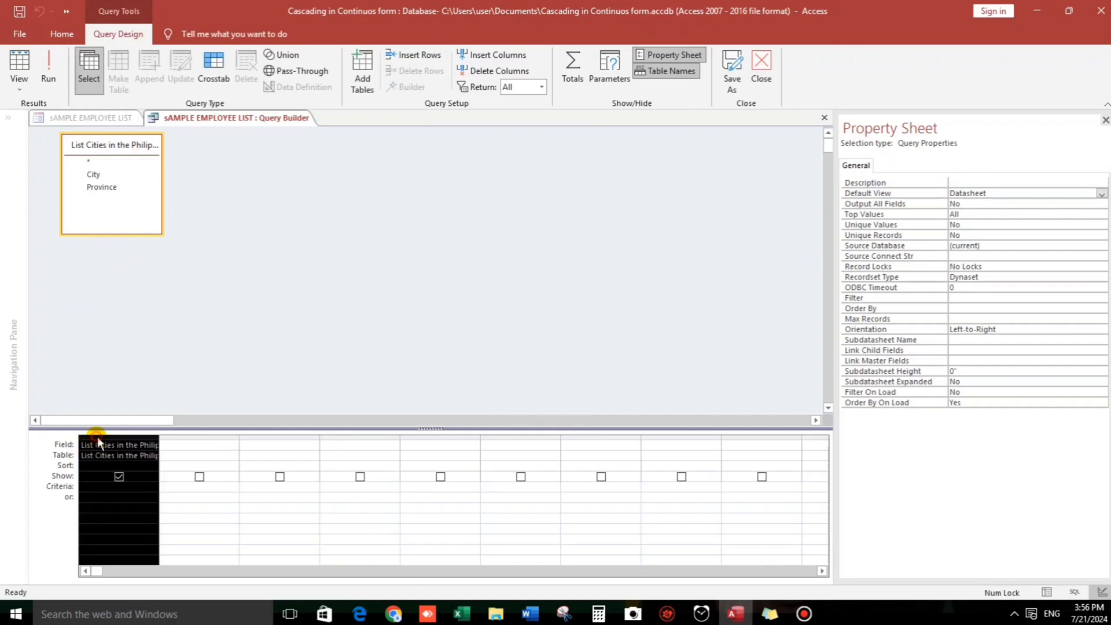
{"action": "key", "text": "Delete"}
Add the City and Province fields from List Cities in the Philippines to the query grid
{"action": "left_click", "coordinate": [98, 175]}
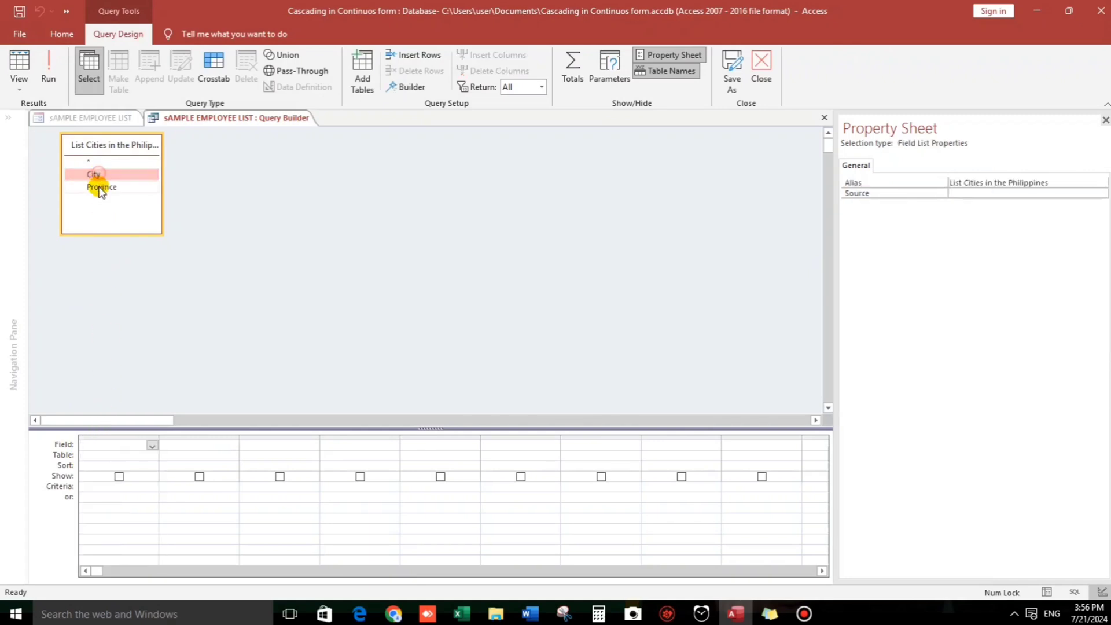
{"action": "left_click_drag", "start_coordinate": [106, 176], "coordinate": [111, 443]}
{"action": "left_click", "coordinate": [202, 525]}
{"action": "left_click", "coordinate": [168, 487]}
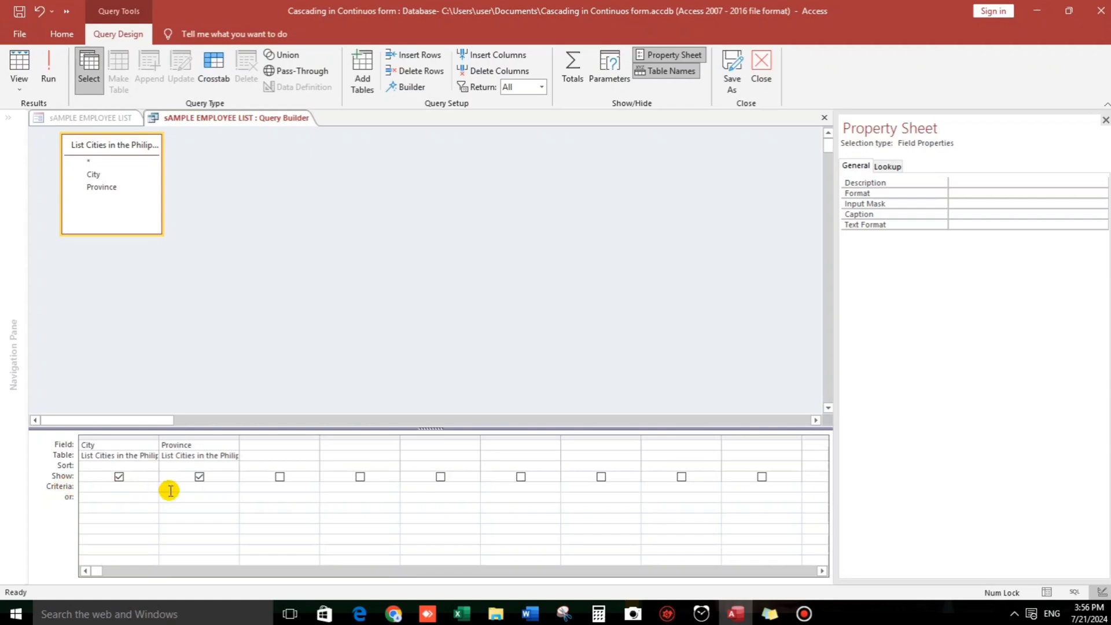
{"action": "left_click", "coordinate": [407, 88]}
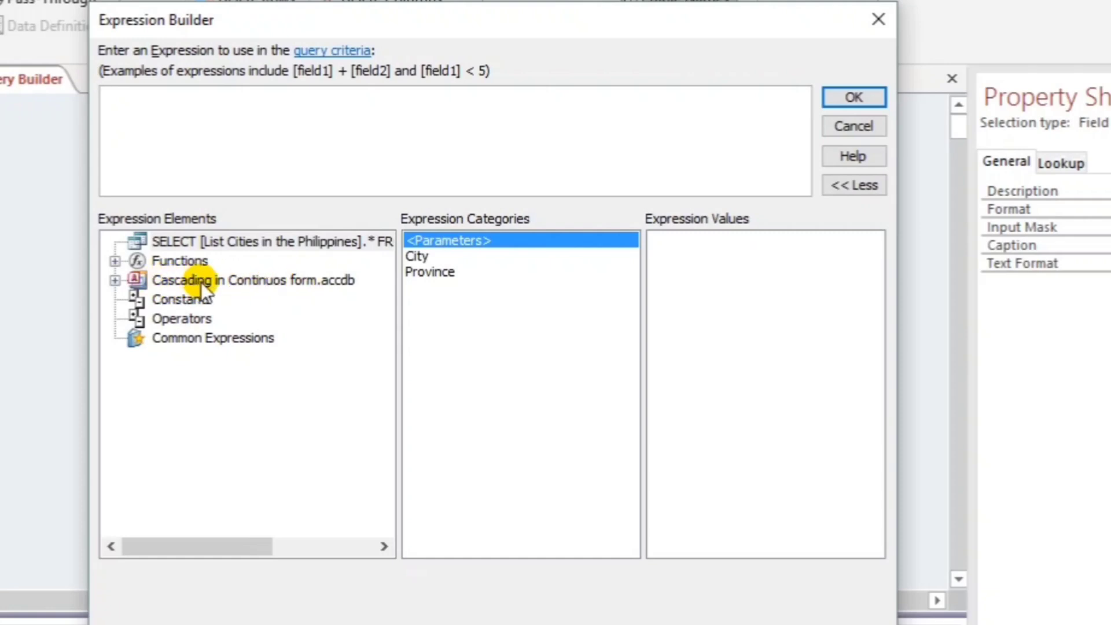
Set the Province column's criteria to Forms![sAMPLE EMPLOYEE LIST]![Province] using the Expression Builder
{"action": "double_click", "coordinate": [200, 283]}
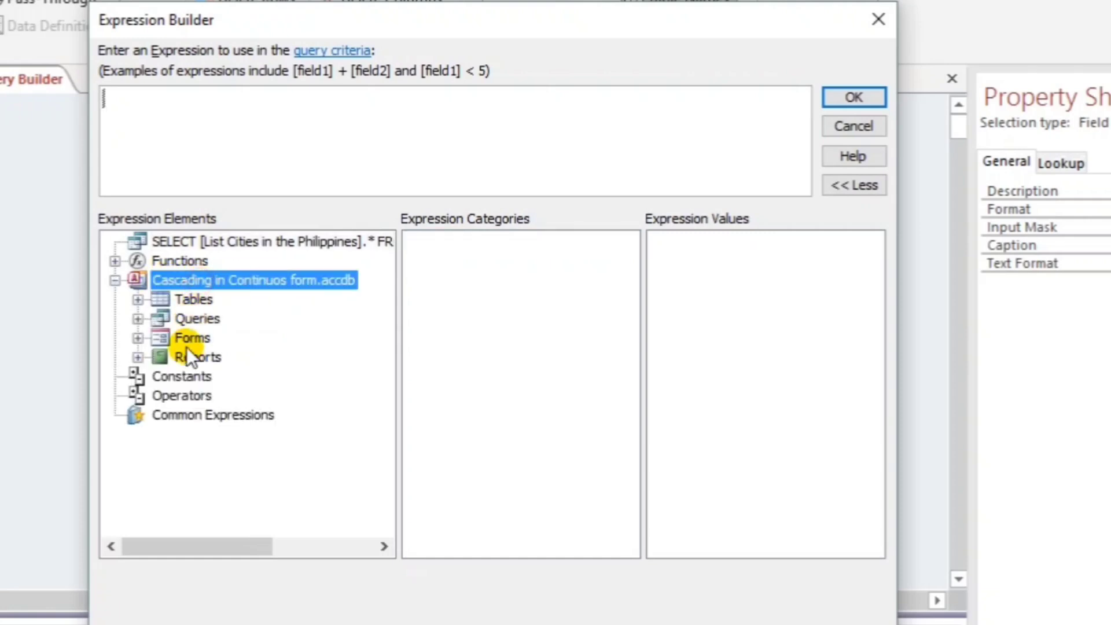
{"action": "double_click", "coordinate": [182, 342]}
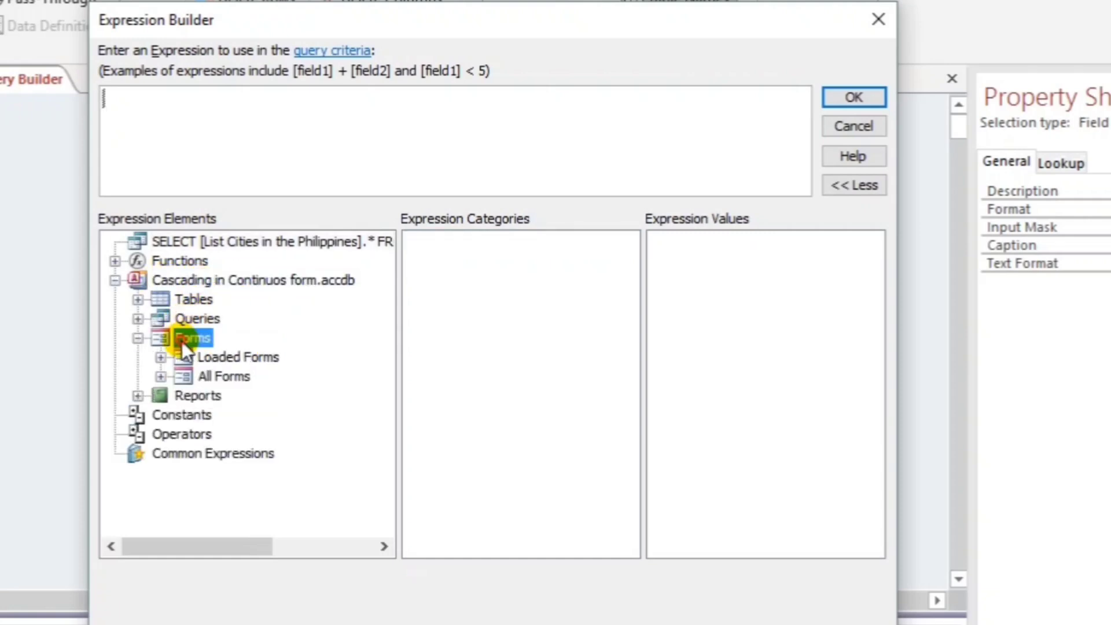
{"action": "double_click", "coordinate": [239, 359]}
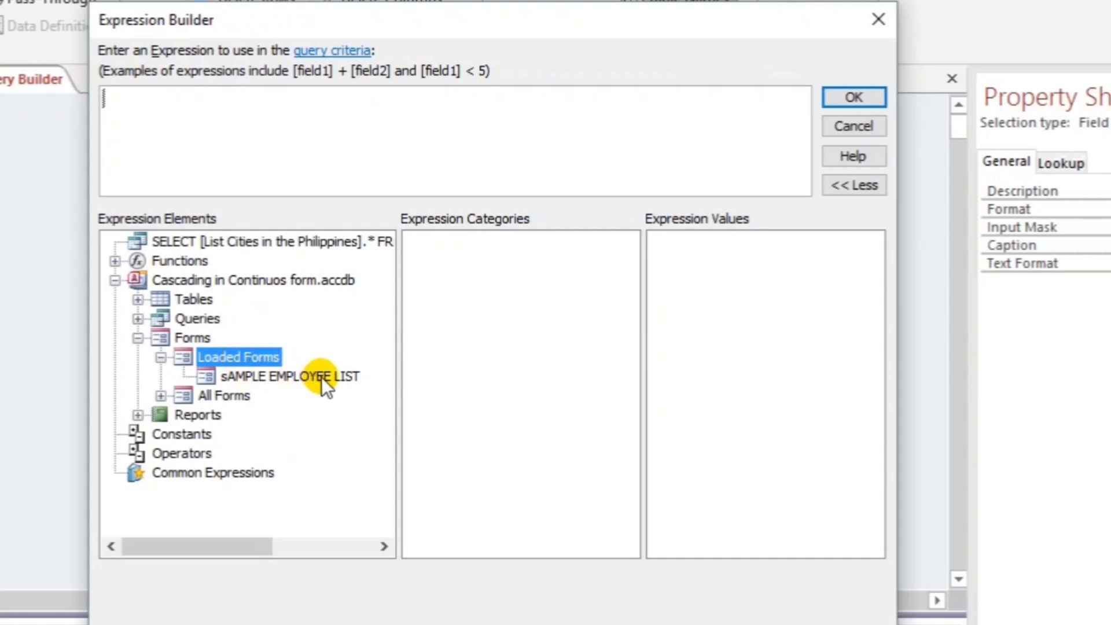
{"action": "left_click", "coordinate": [287, 377]}
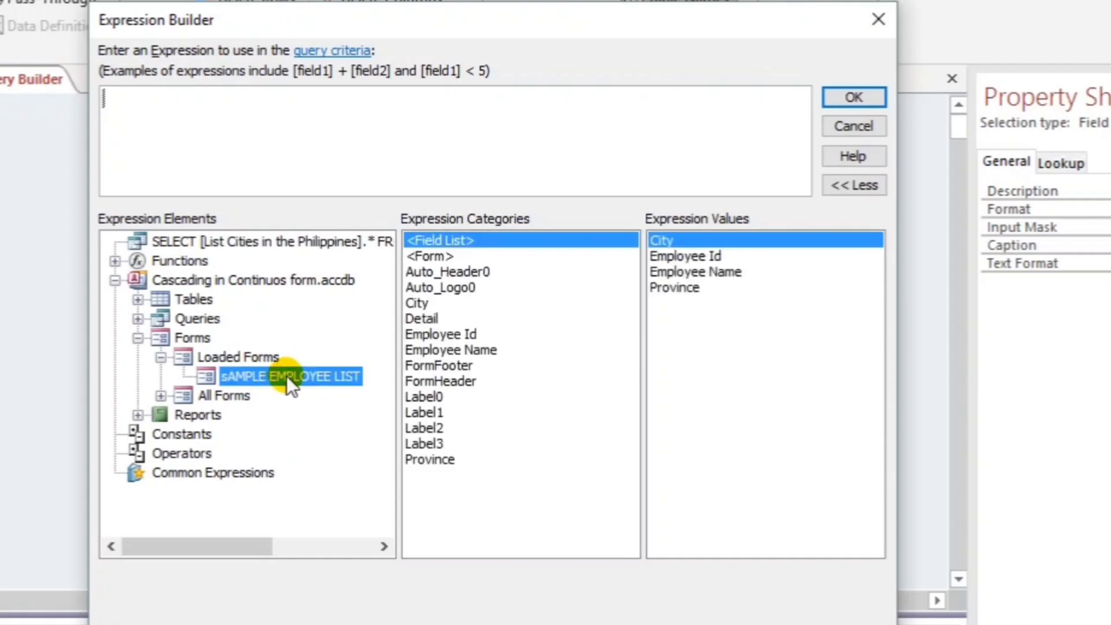
{"action": "left_click", "coordinate": [436, 461]}
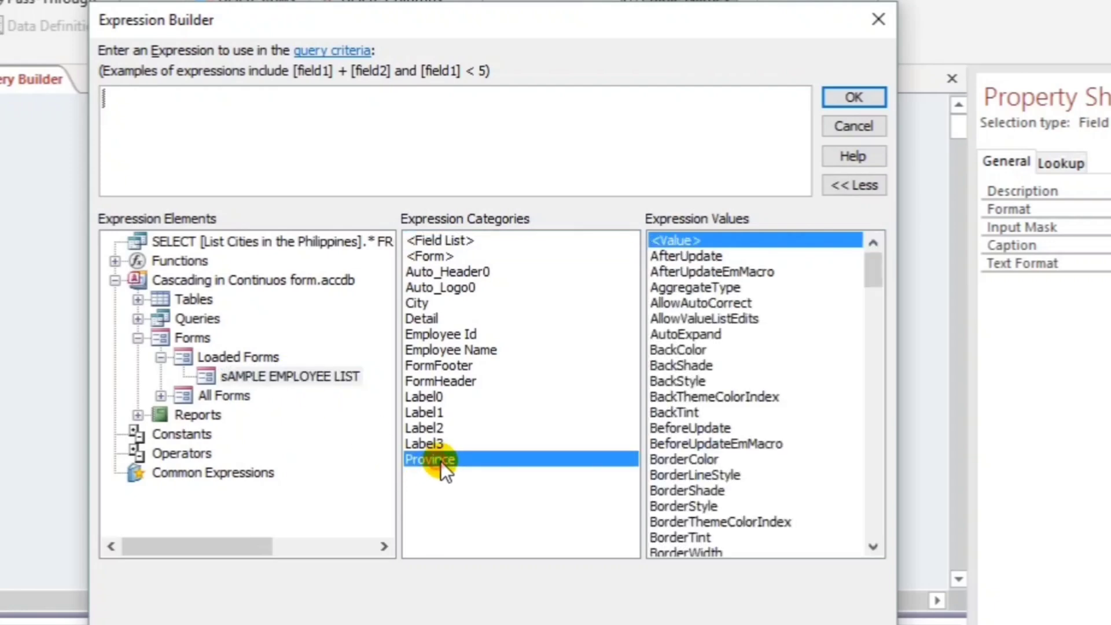
{"action": "double_click", "coordinate": [442, 460]}
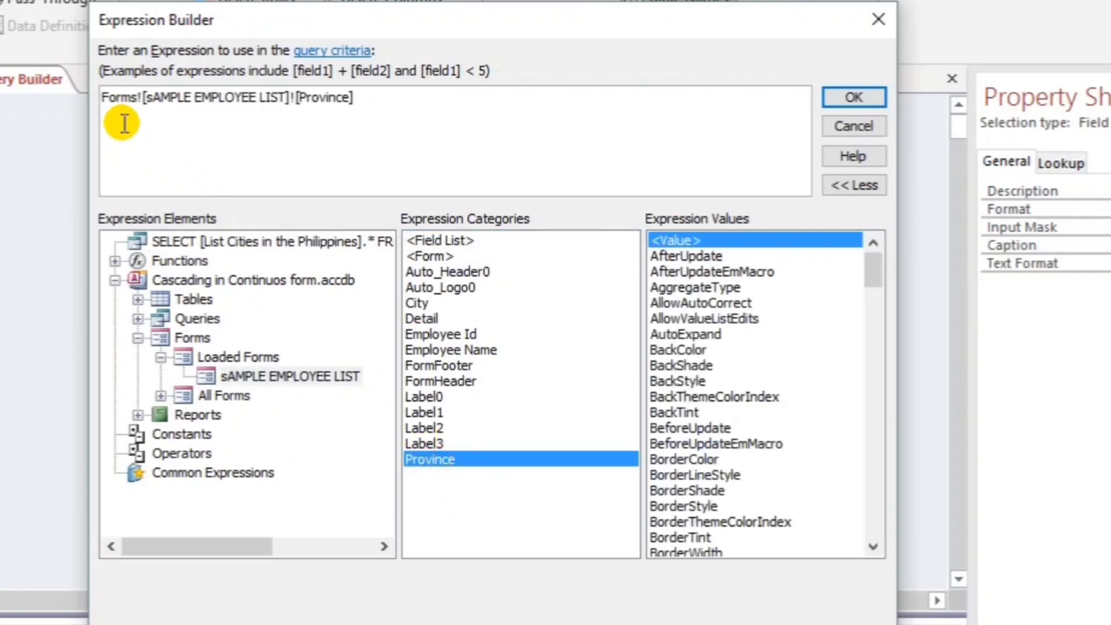
{"action": "left_click", "coordinate": [848, 96]}
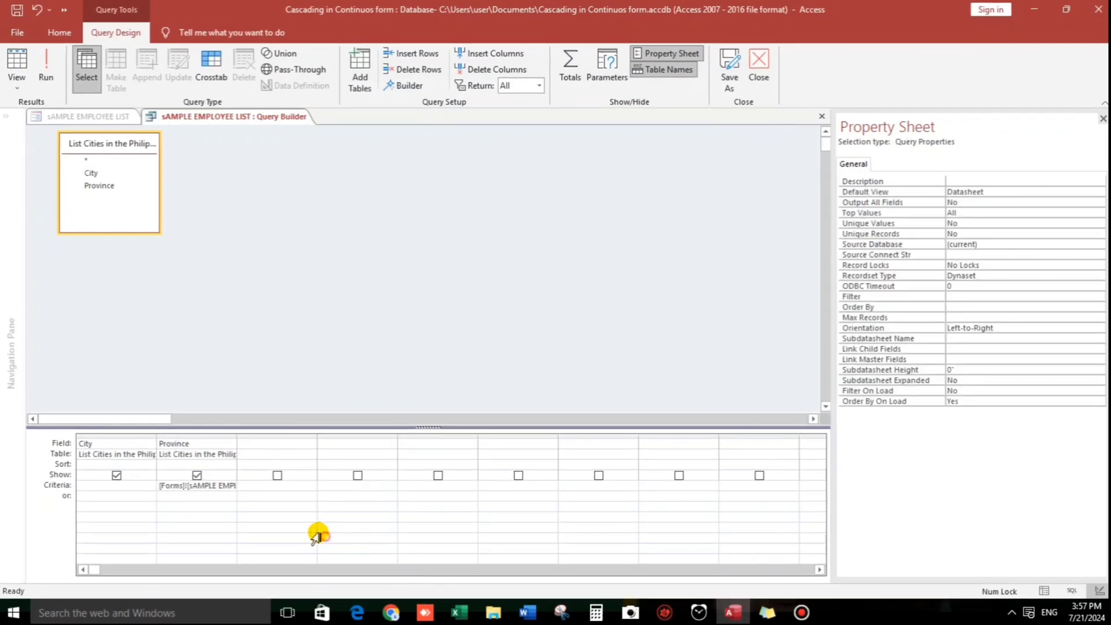
Save the updated row source SQL and the sAMPLE EMPLOYEE LIST form, then switch to Form View
{"action": "left_click", "coordinate": [760, 78]}
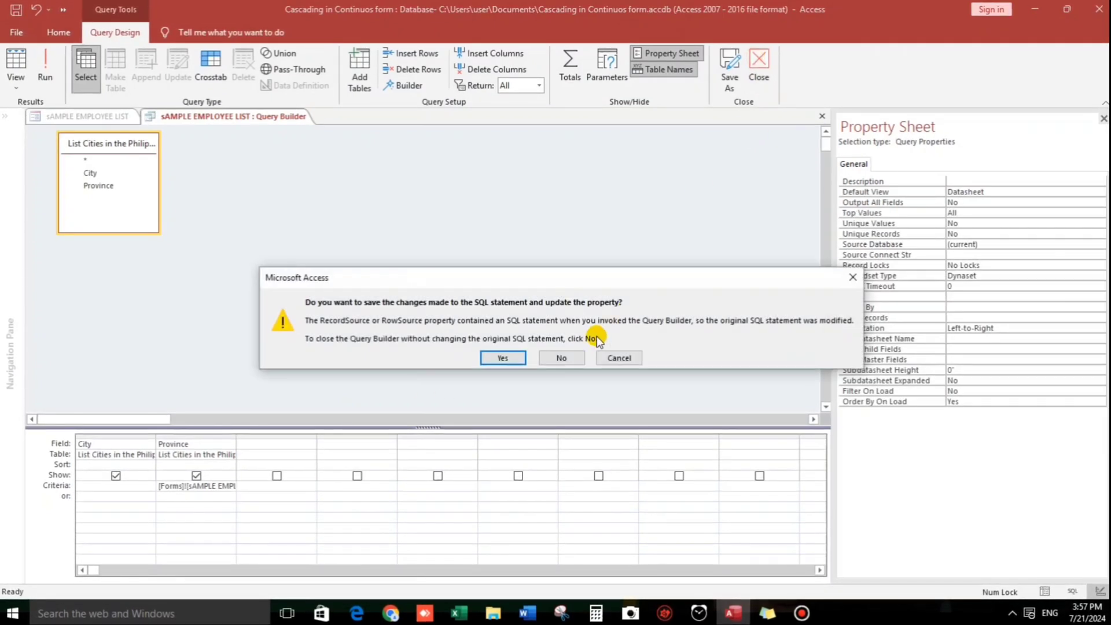
{"action": "left_click", "coordinate": [502, 358]}
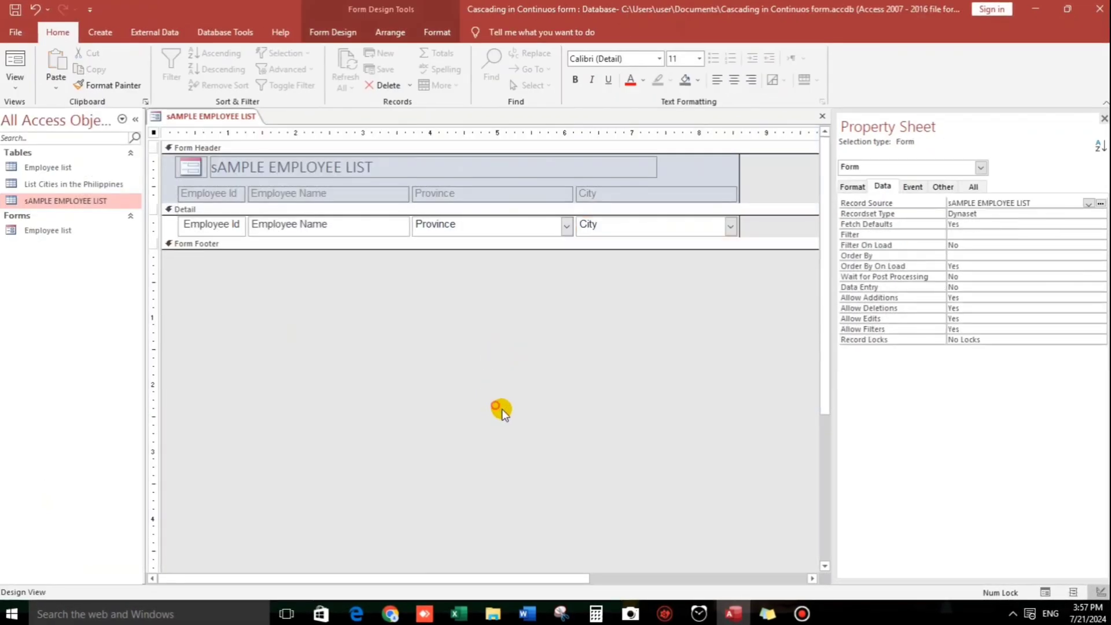
{"action": "left_click", "coordinate": [15, 10]}
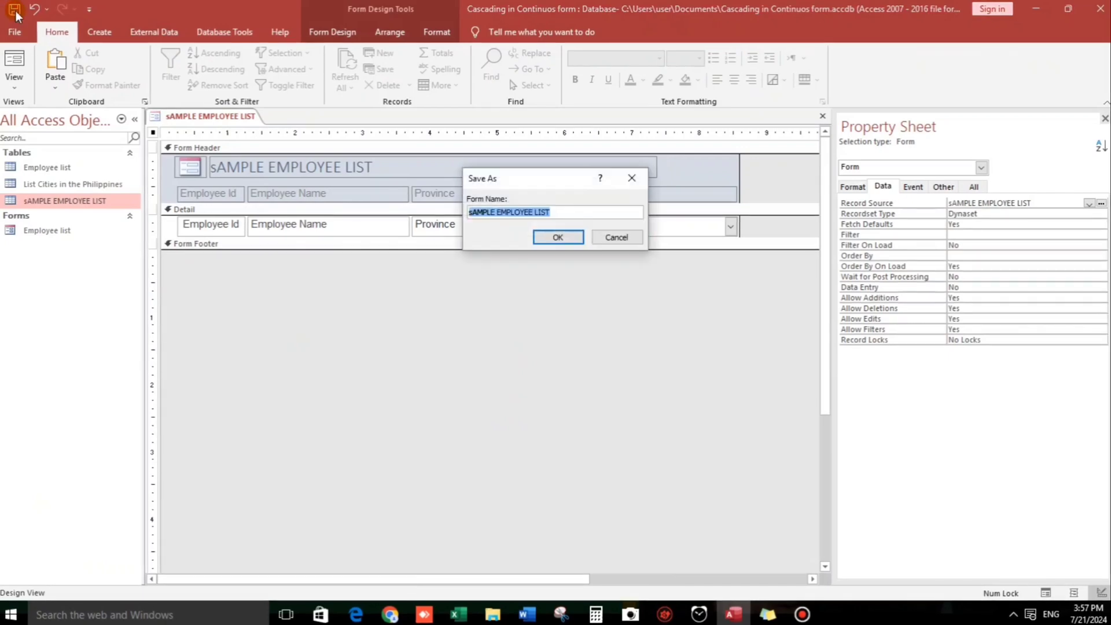
{"action": "left_click", "coordinate": [557, 238]}
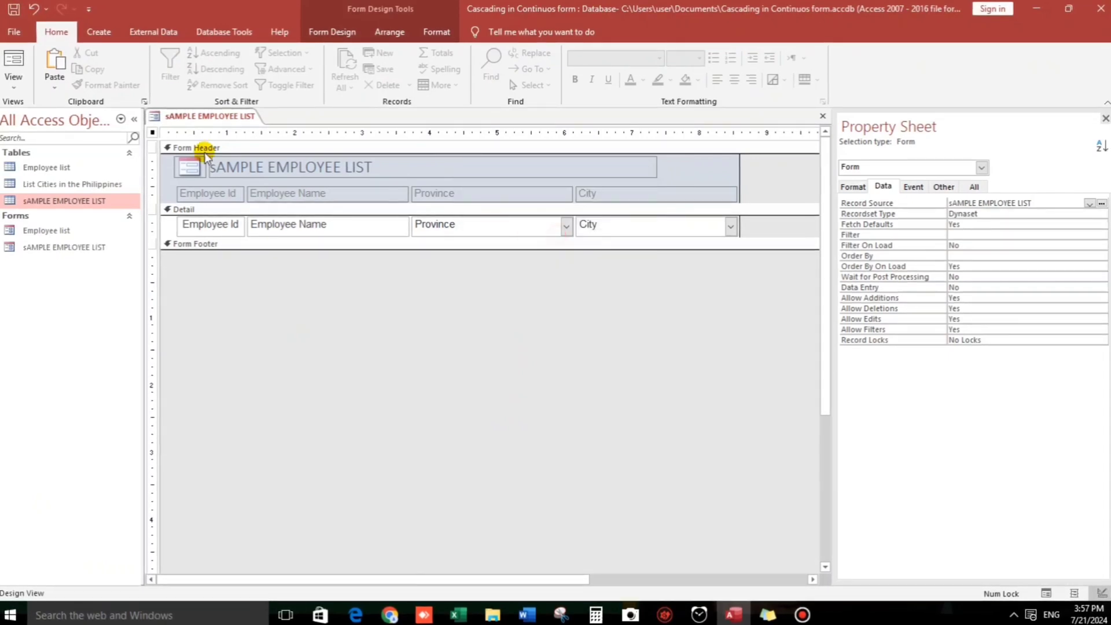
{"action": "left_click", "coordinate": [13, 65]}
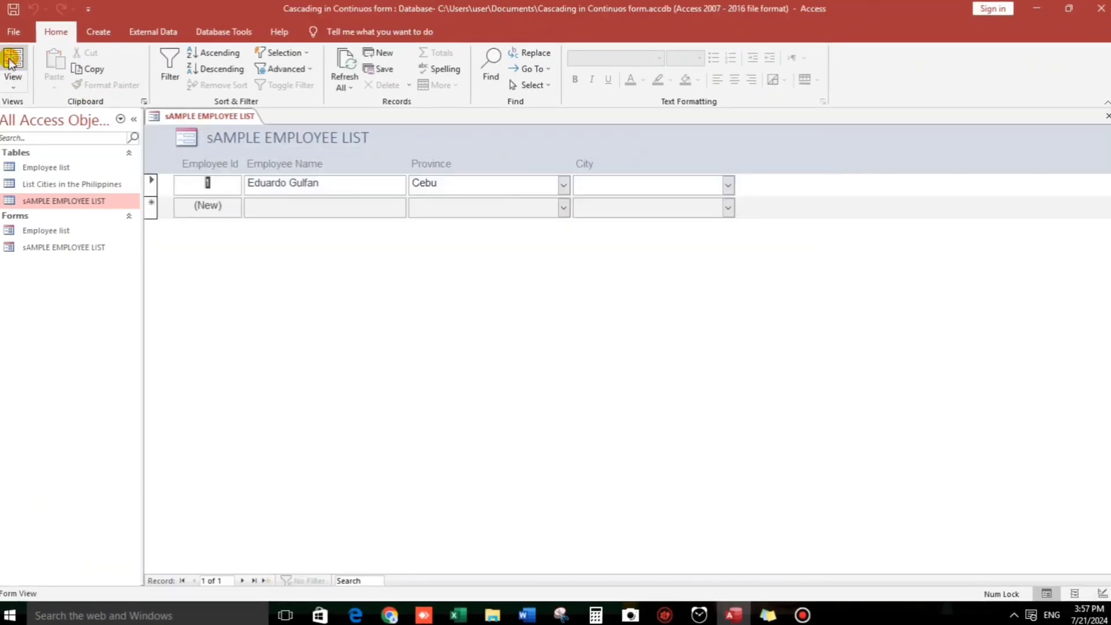
Set record 1's city to Mandaue, then add a new employee in Leyte and check its City choices
{"action": "left_click", "coordinate": [729, 184]}
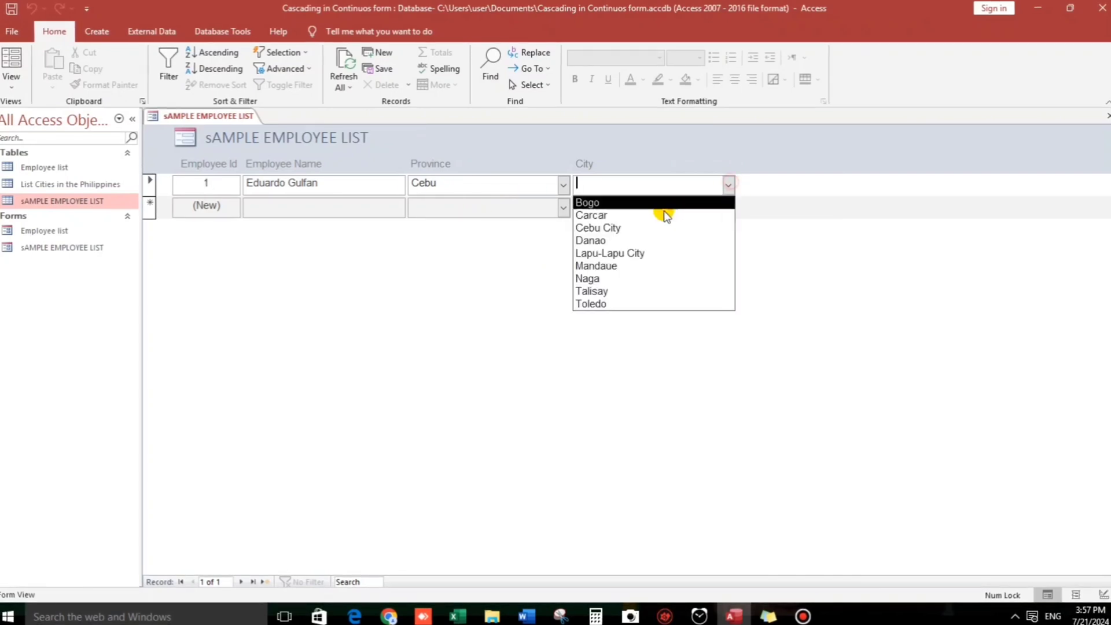
{"action": "left_click", "coordinate": [593, 267]}
{"action": "left_click", "coordinate": [302, 205]}
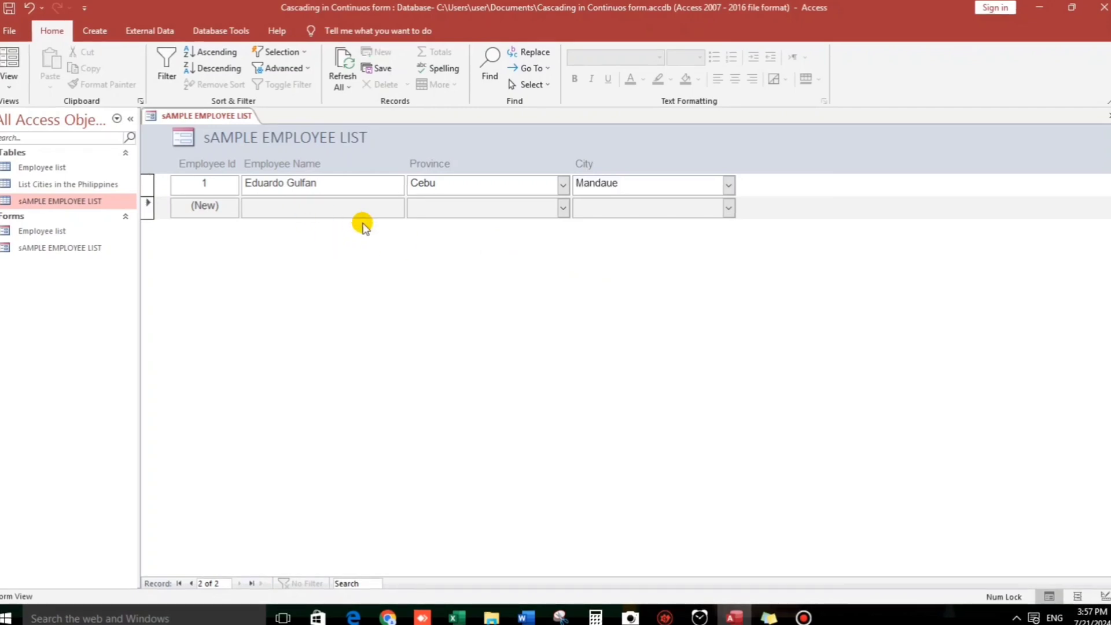
{"action": "type", "text": "Juan dela Crus"}
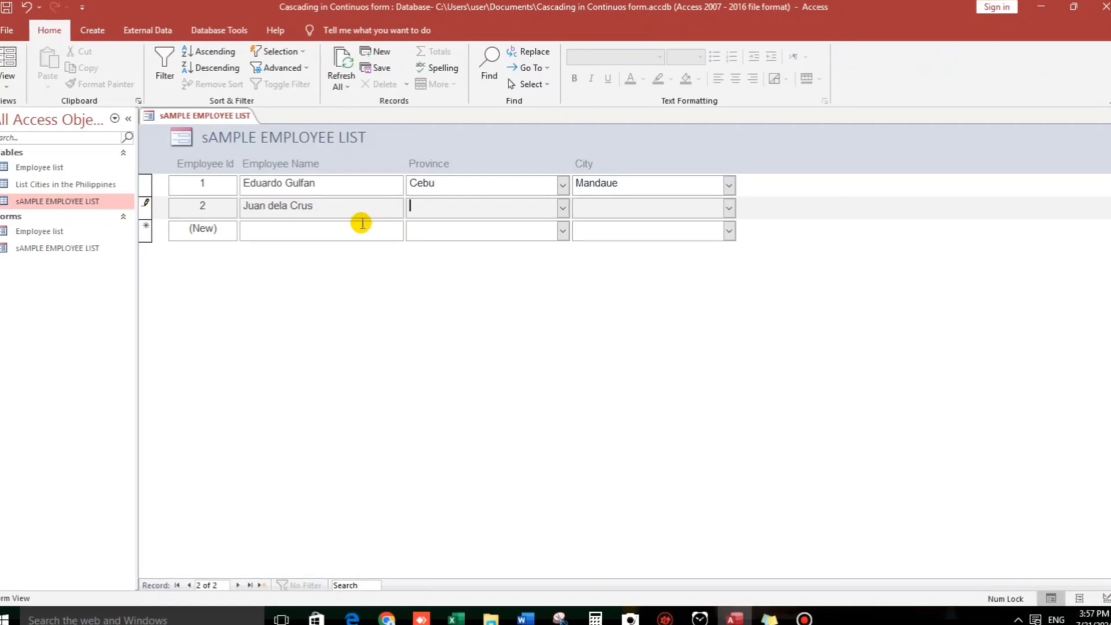
{"action": "left_click", "coordinate": [562, 210]}
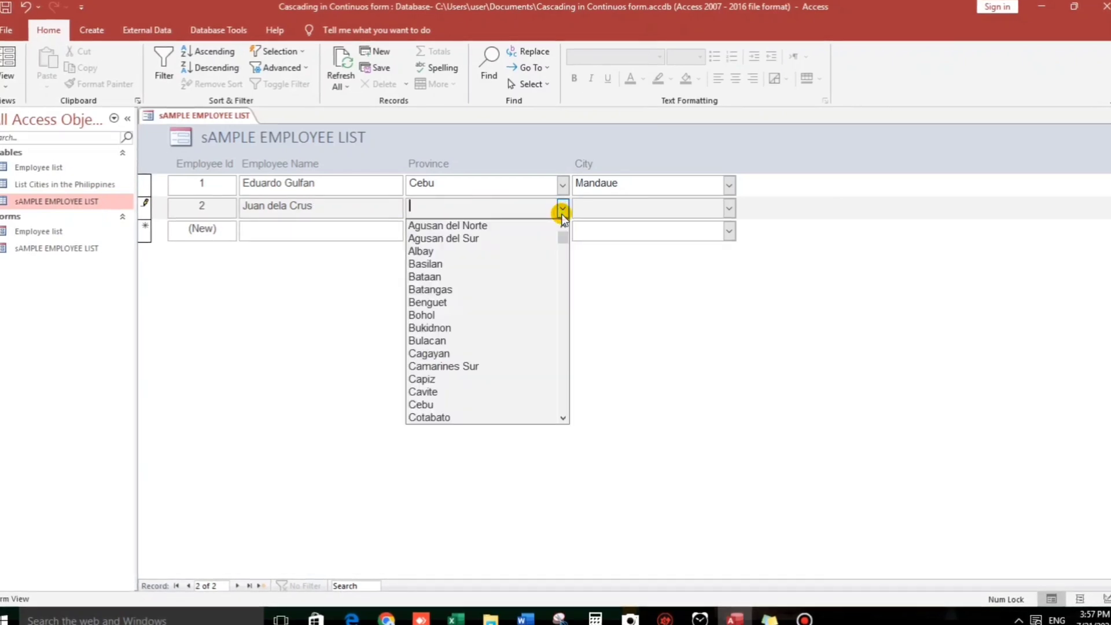
{"action": "type", "text": "Ley"}
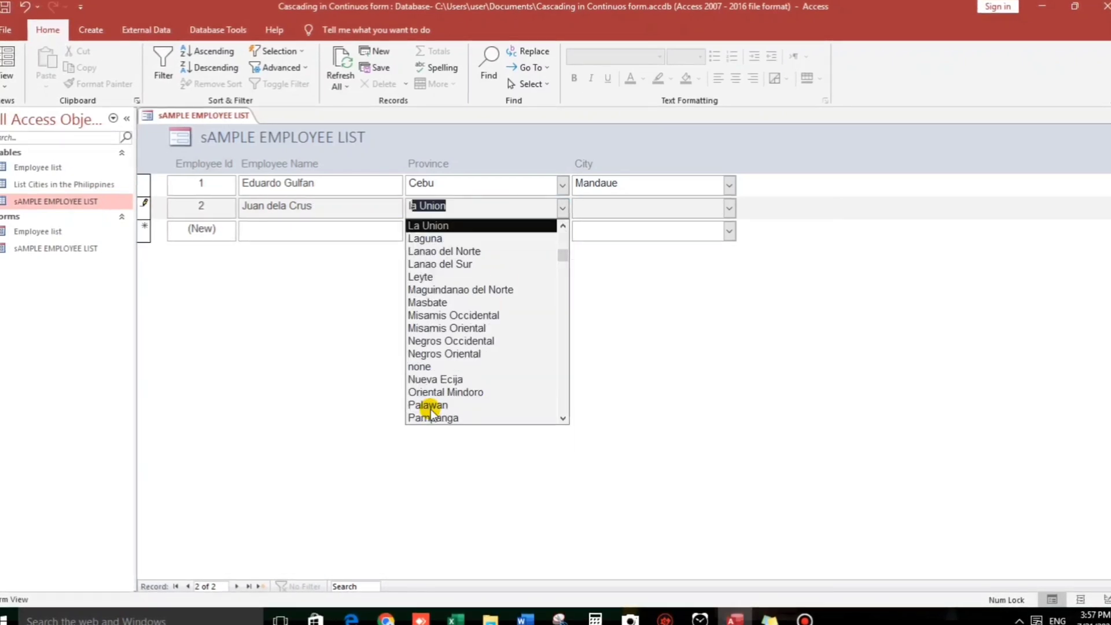
{"action": "key", "text": "Tab"}
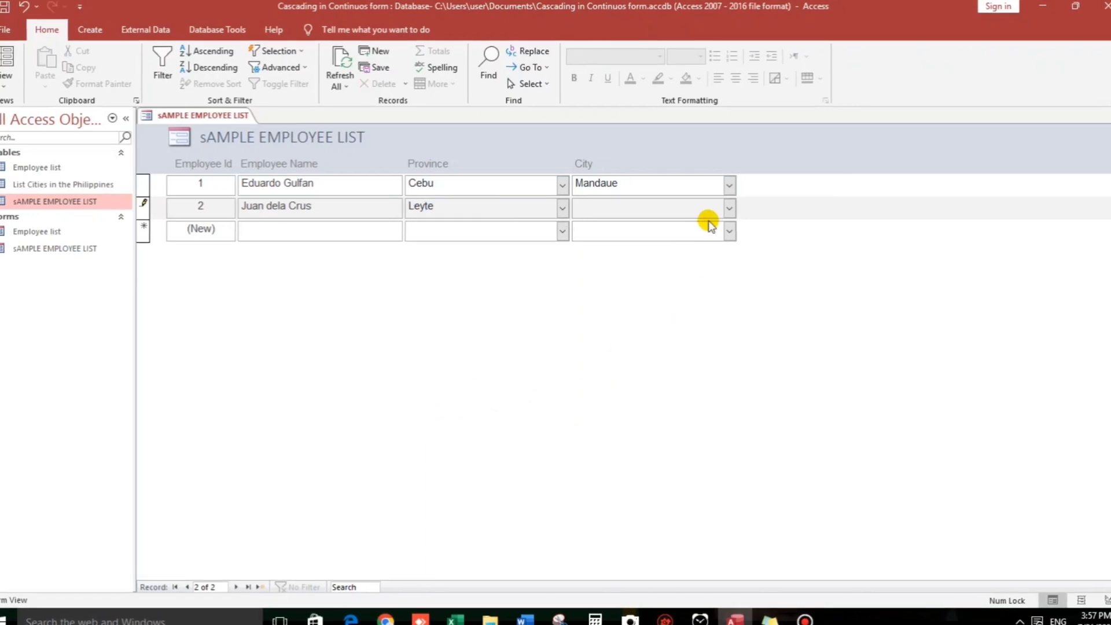
{"action": "left_click", "coordinate": [730, 207]}
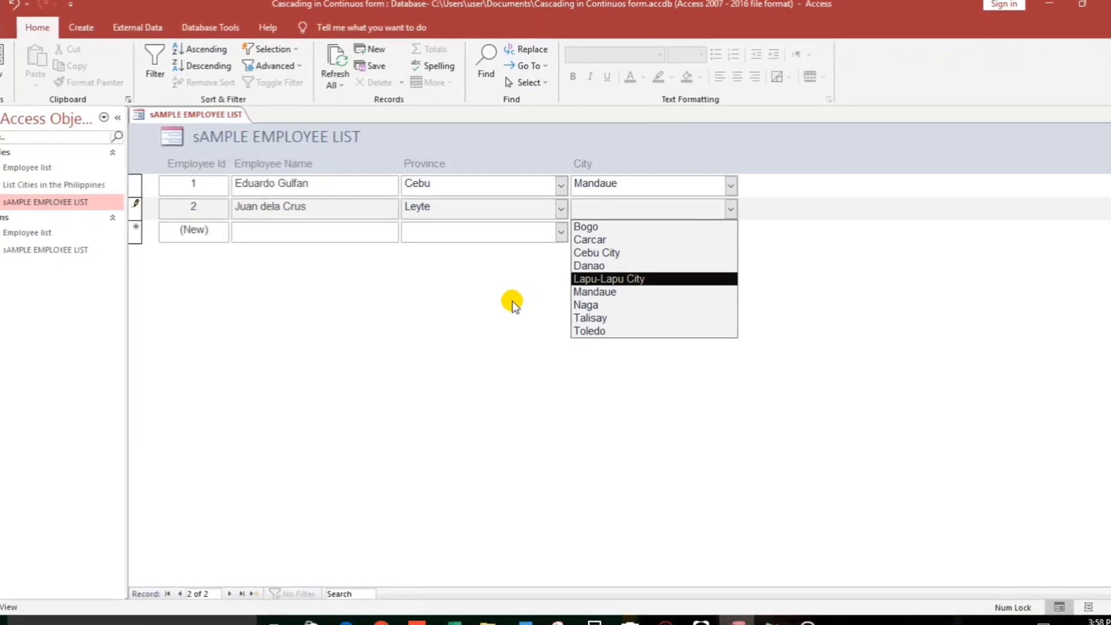
Return the form to Design View and select the City combo box
{"action": "right_click", "coordinate": [536, 298]}
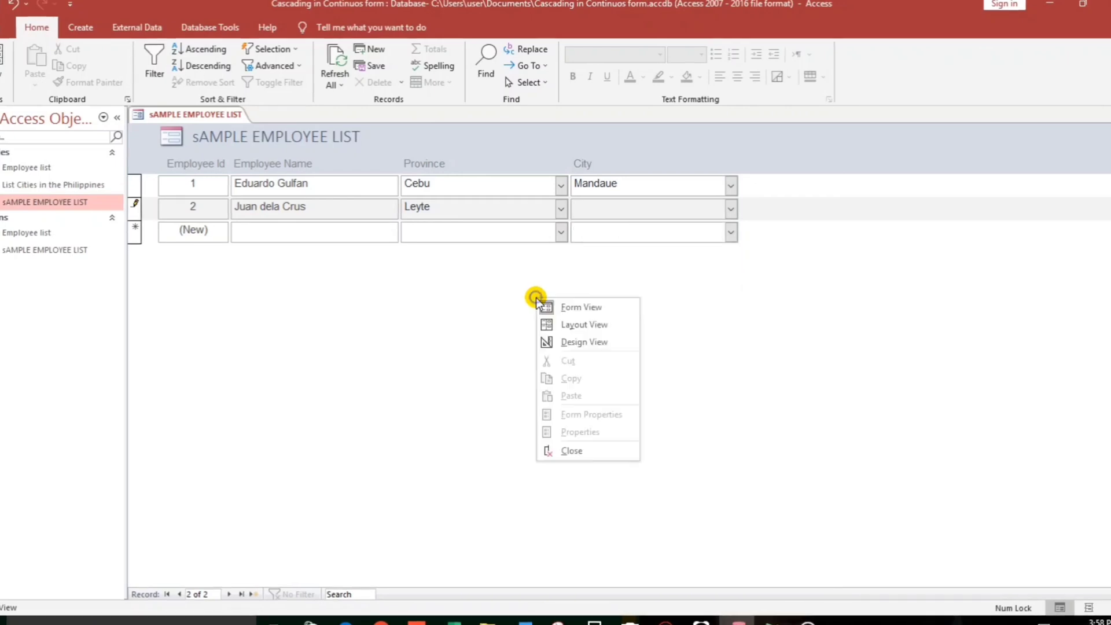
{"action": "left_click", "coordinate": [593, 342]}
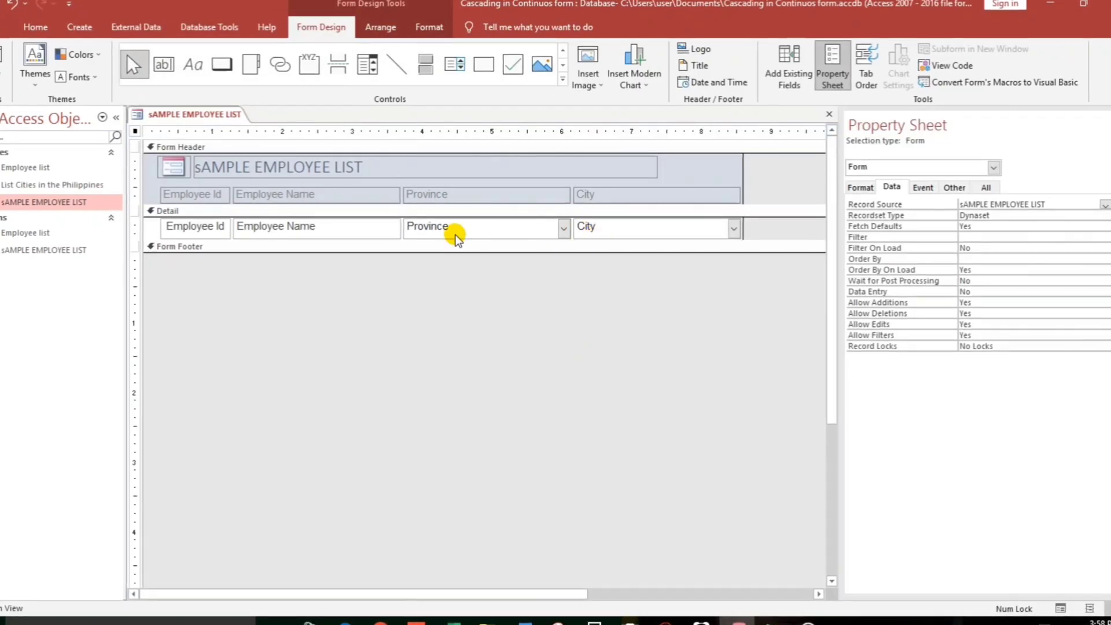
{"action": "left_click", "coordinate": [480, 231]}
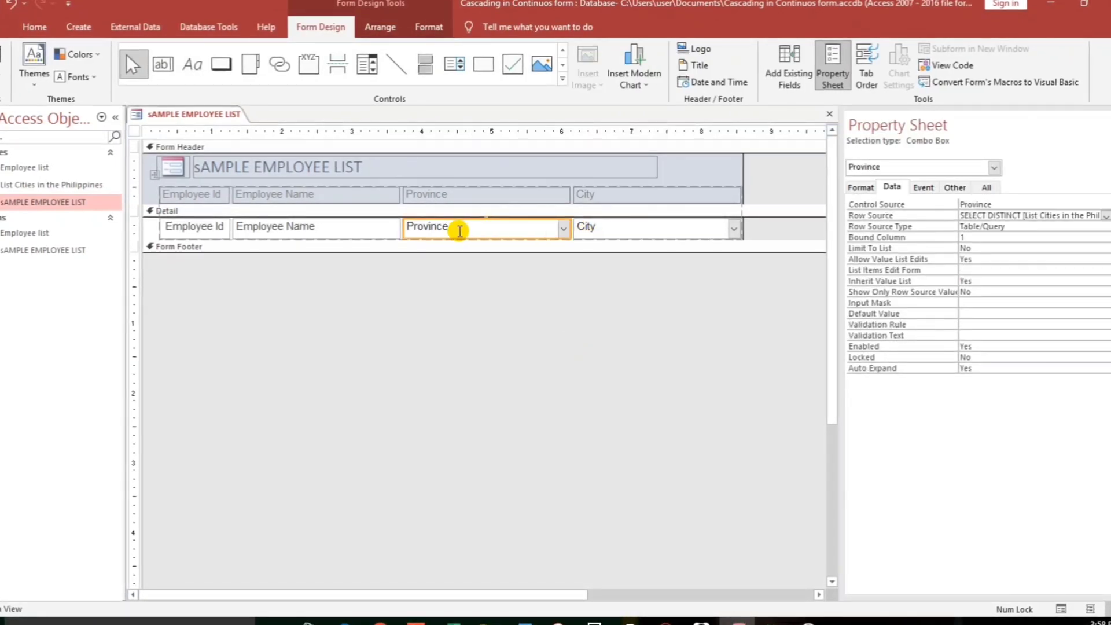
{"action": "left_click", "coordinate": [594, 228]}
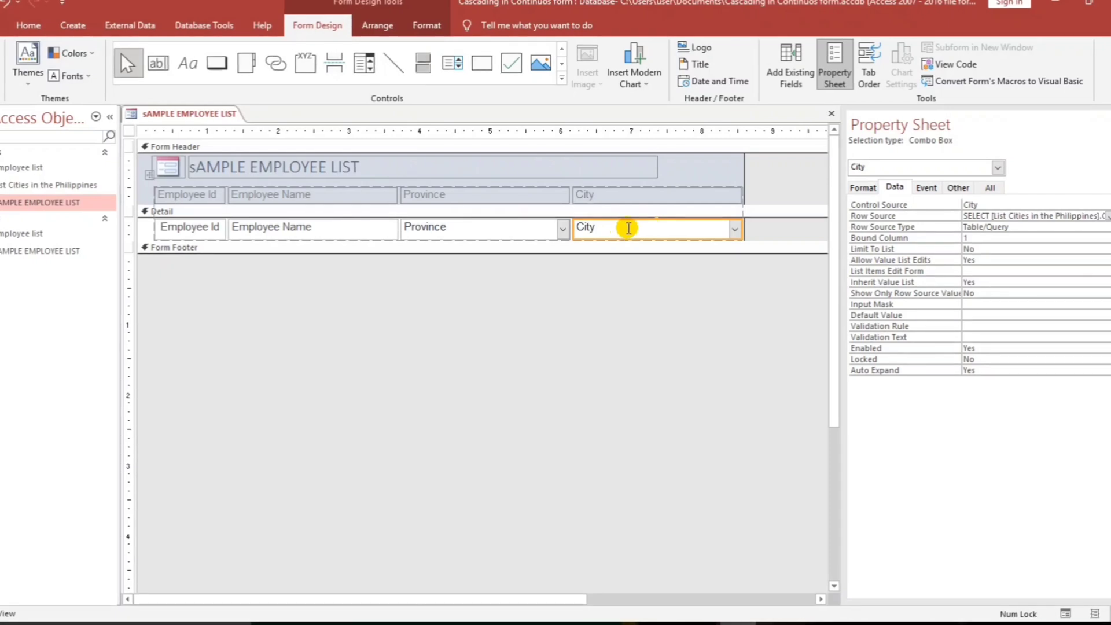
Create a Code Builder procedure for the City combo box's On Got Focus event
{"action": "left_click", "coordinate": [926, 186]}
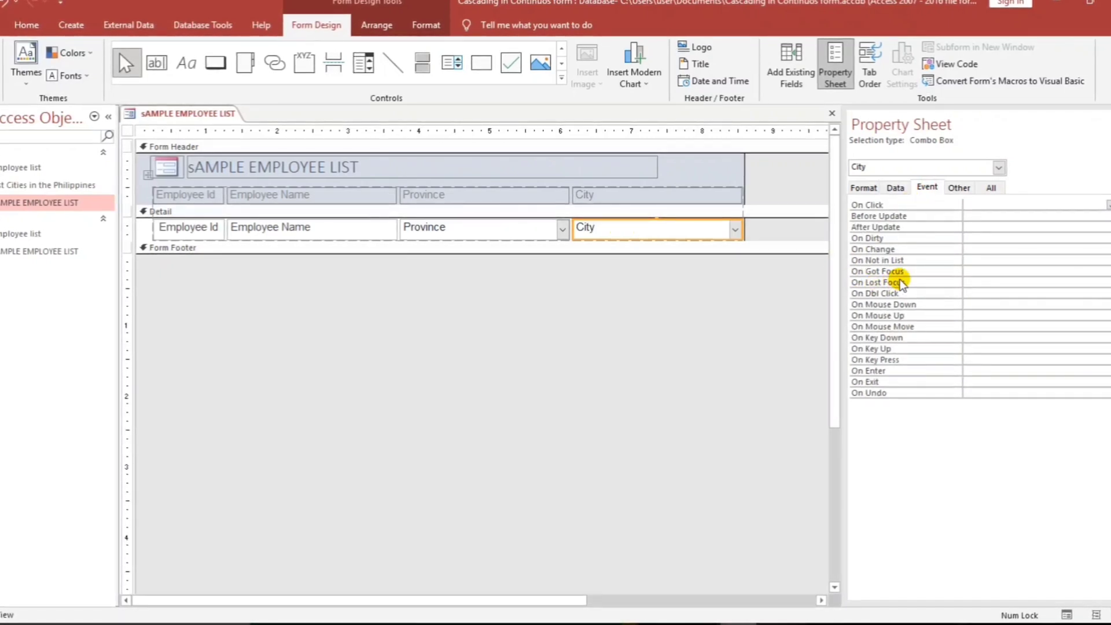
{"action": "left_click", "coordinate": [1037, 272]}
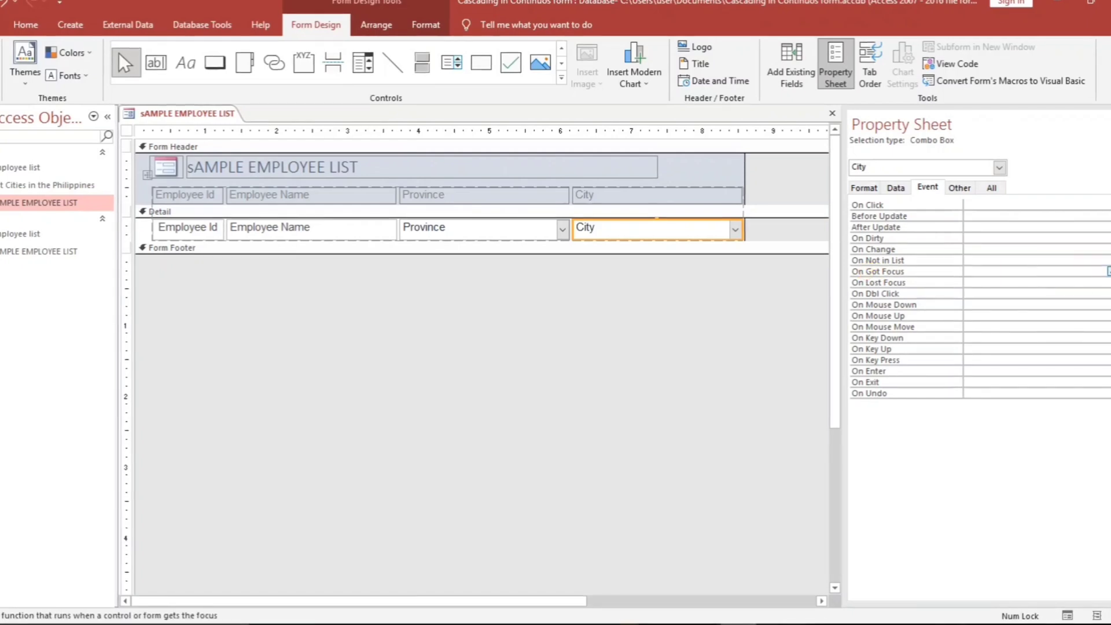
{"action": "left_click", "coordinate": [1109, 271]}
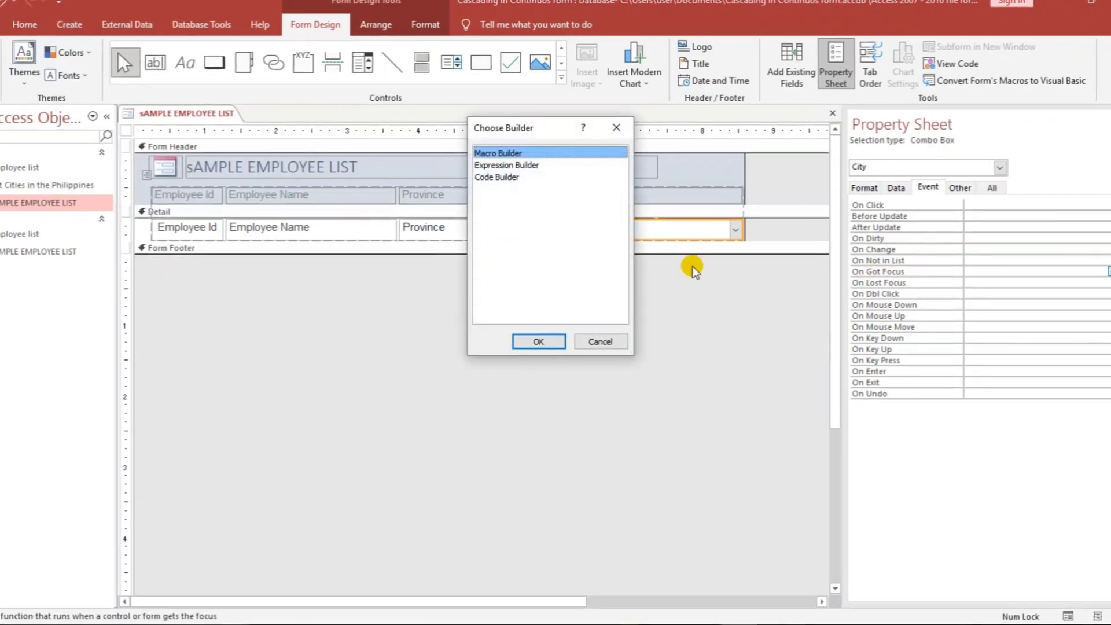
{"action": "left_click", "coordinate": [485, 177]}
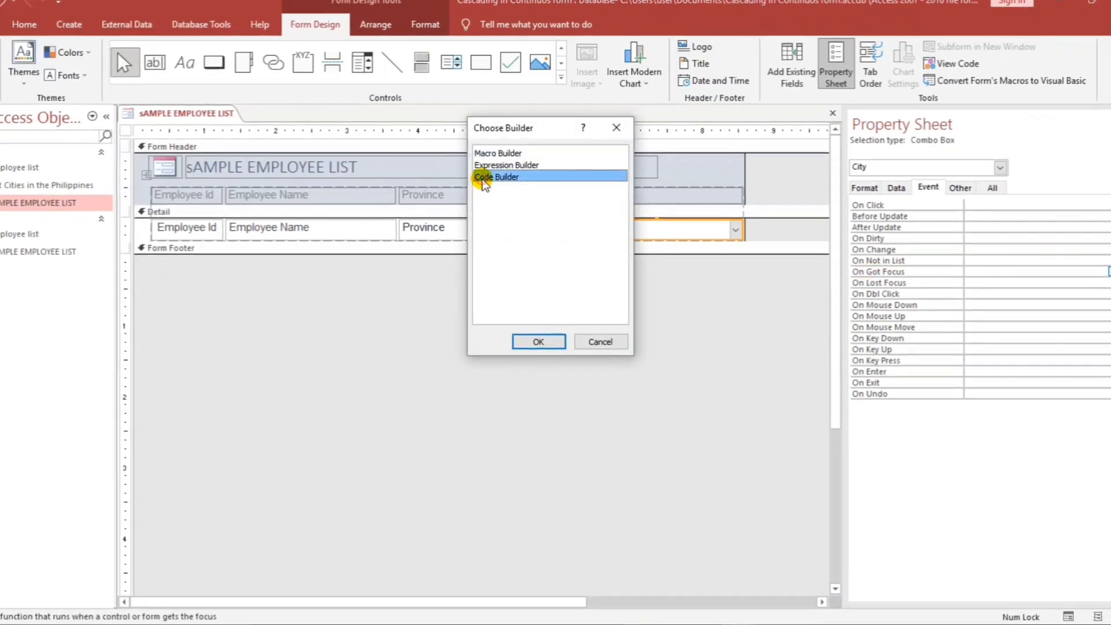
{"action": "left_click", "coordinate": [538, 342]}
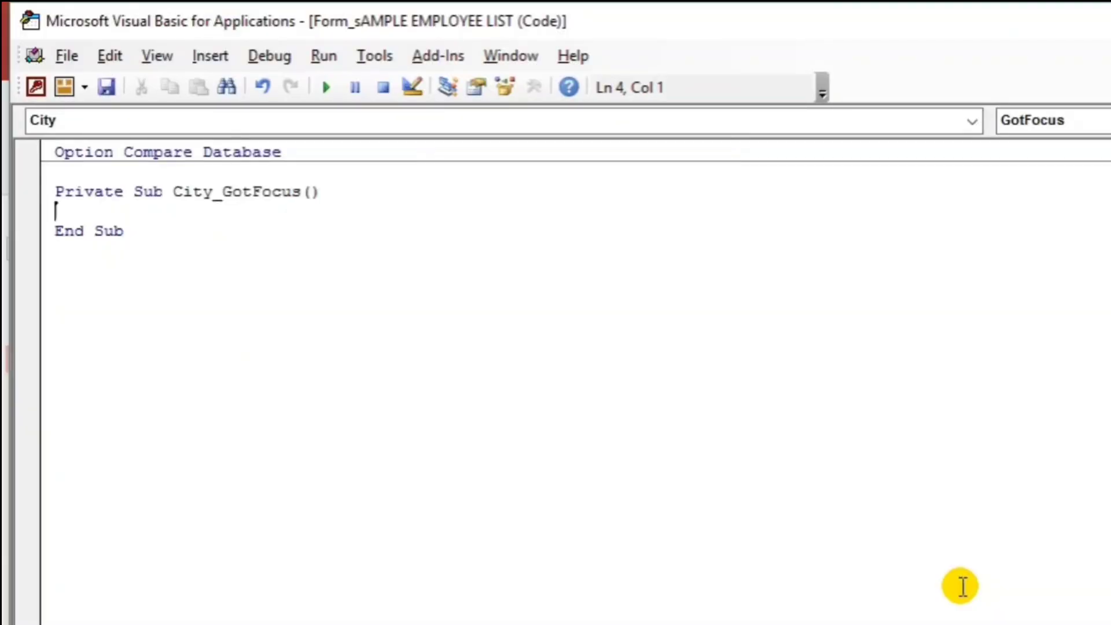
Write Me.City.Requery in City_GotFocus, then return to the Access form design
{"action": "type", "text": "me."}
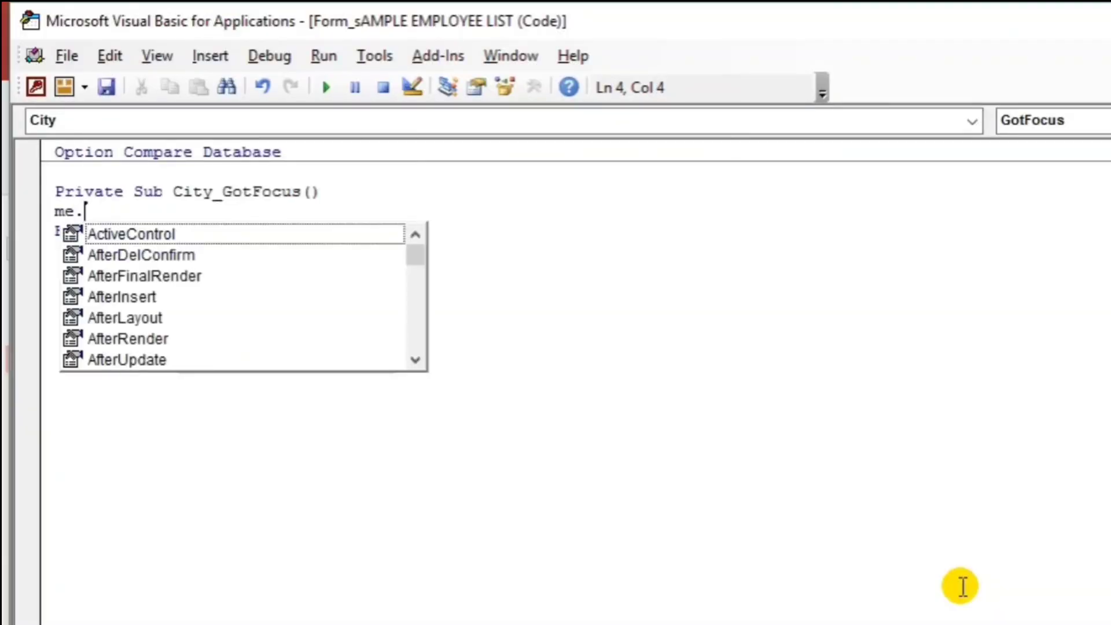
{"action": "type", "text": "cit"}
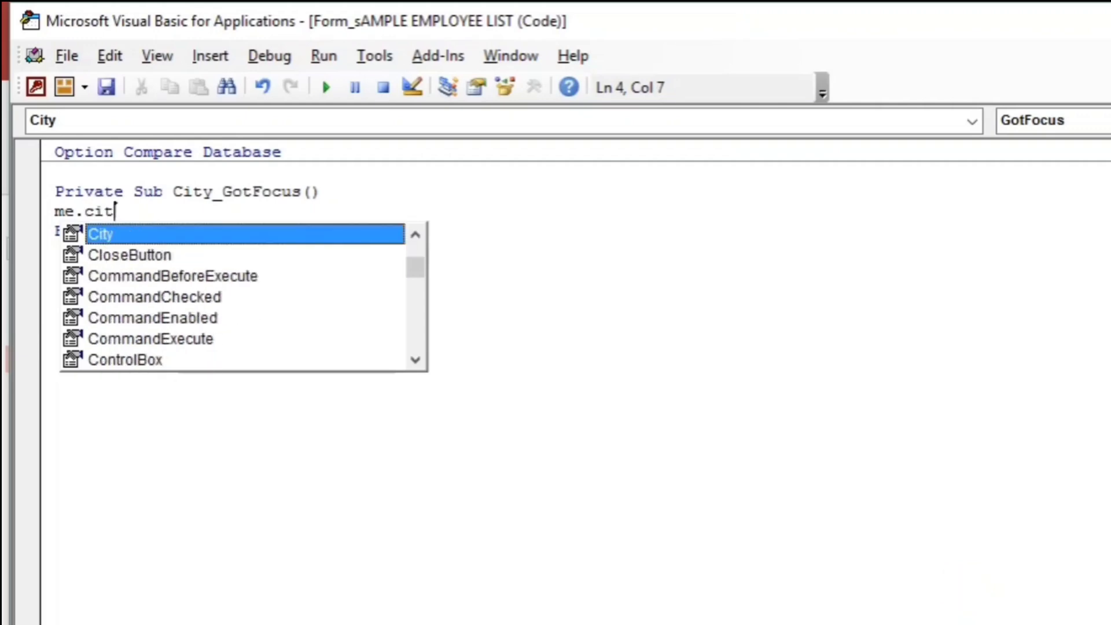
{"action": "key", "text": "Tab"}
{"action": "type", "text": ".req"}
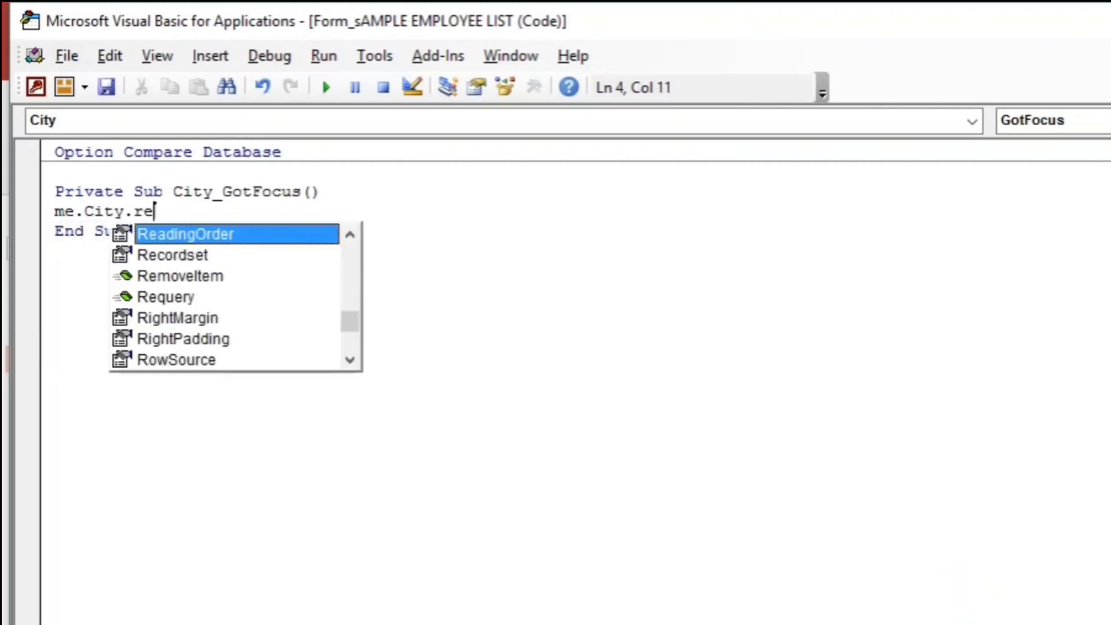
{"action": "key", "text": "Tab"}
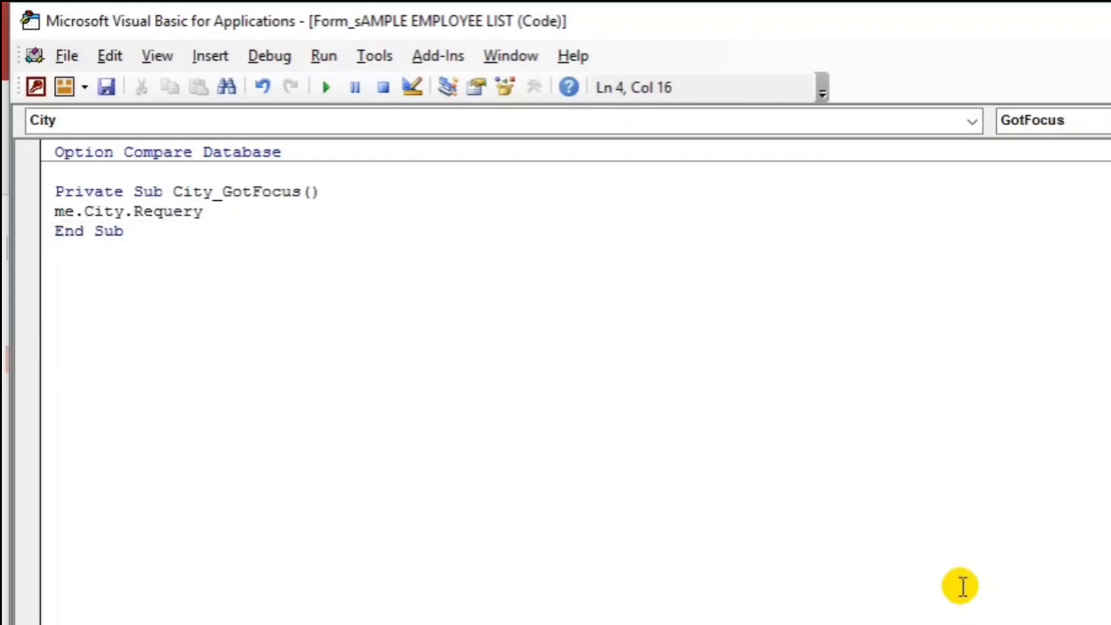
{"action": "key", "text": "Down"}
{"action": "key", "text": "Down"}
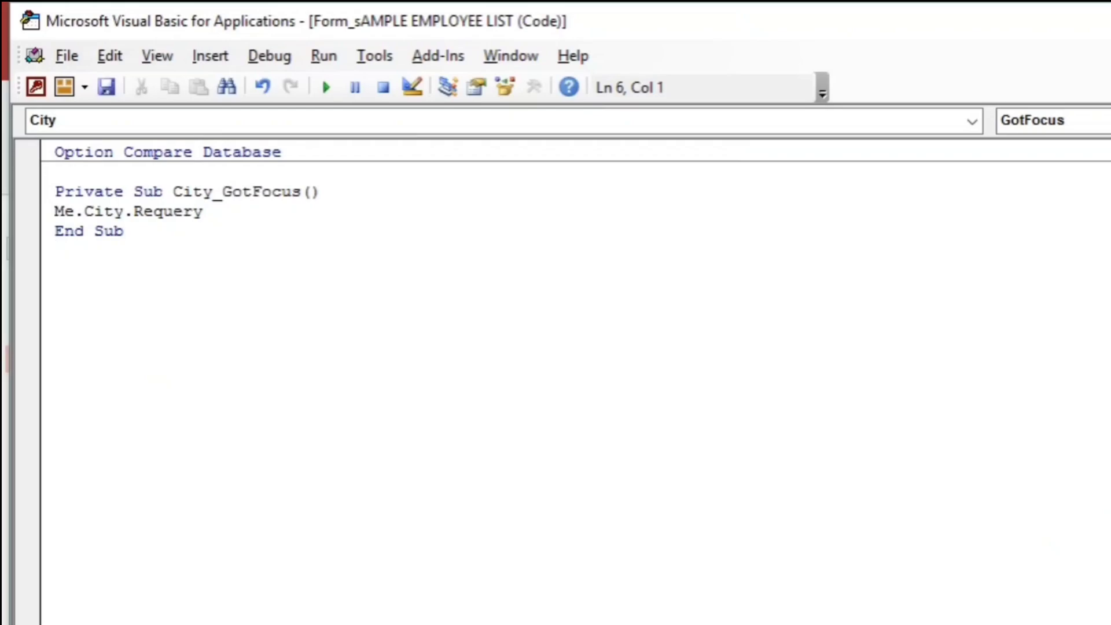
{"action": "key", "text": "alt+F11"}
{"action": "left_click", "coordinate": [544, 393]}
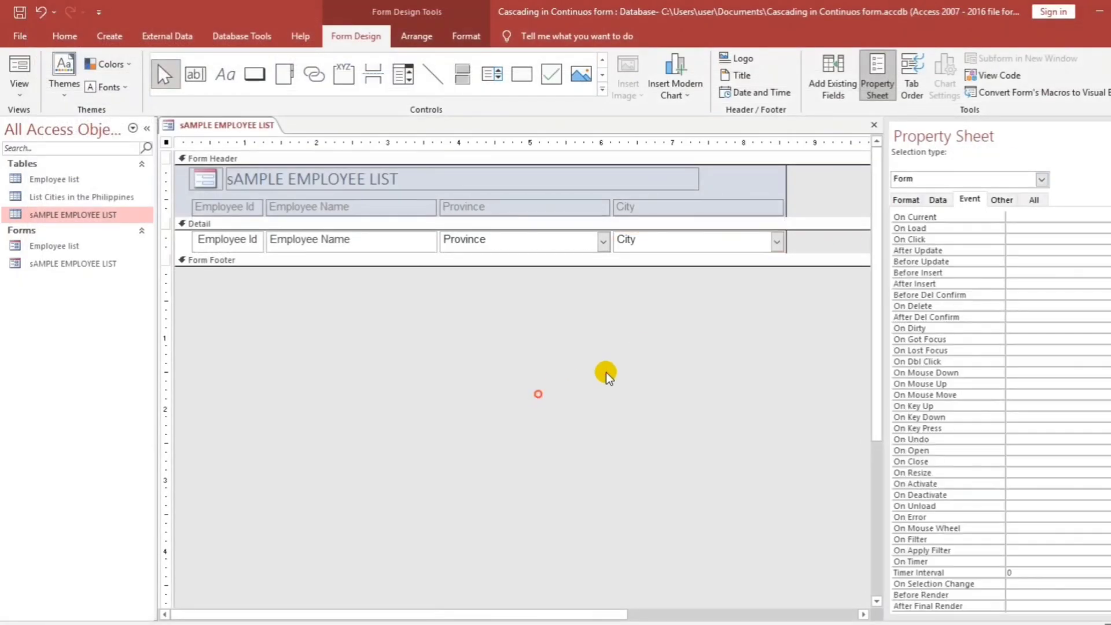
Switch to Form view and set record 2's city to Ormoc
{"action": "left_click", "coordinate": [19, 74]}
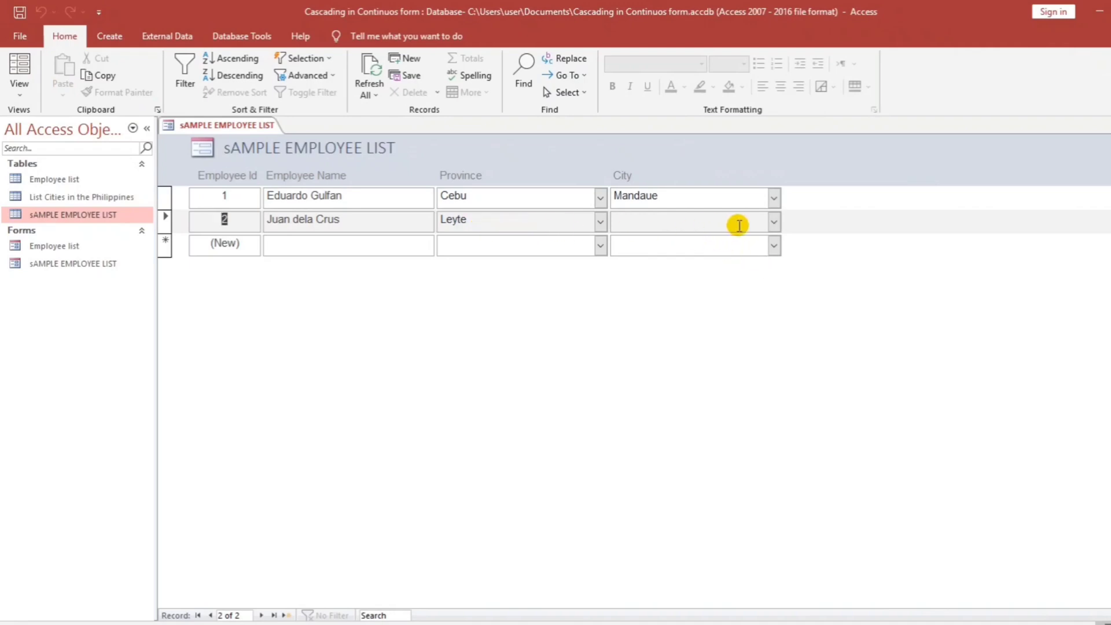
{"action": "left_click", "coordinate": [773, 222]}
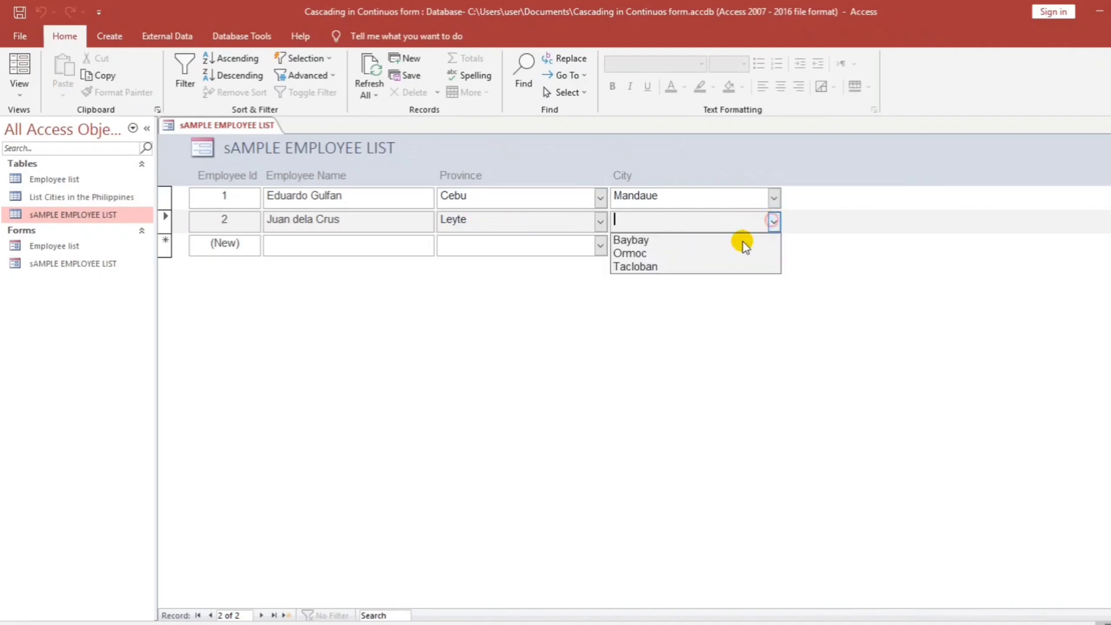
{"action": "left_click", "coordinate": [628, 253]}
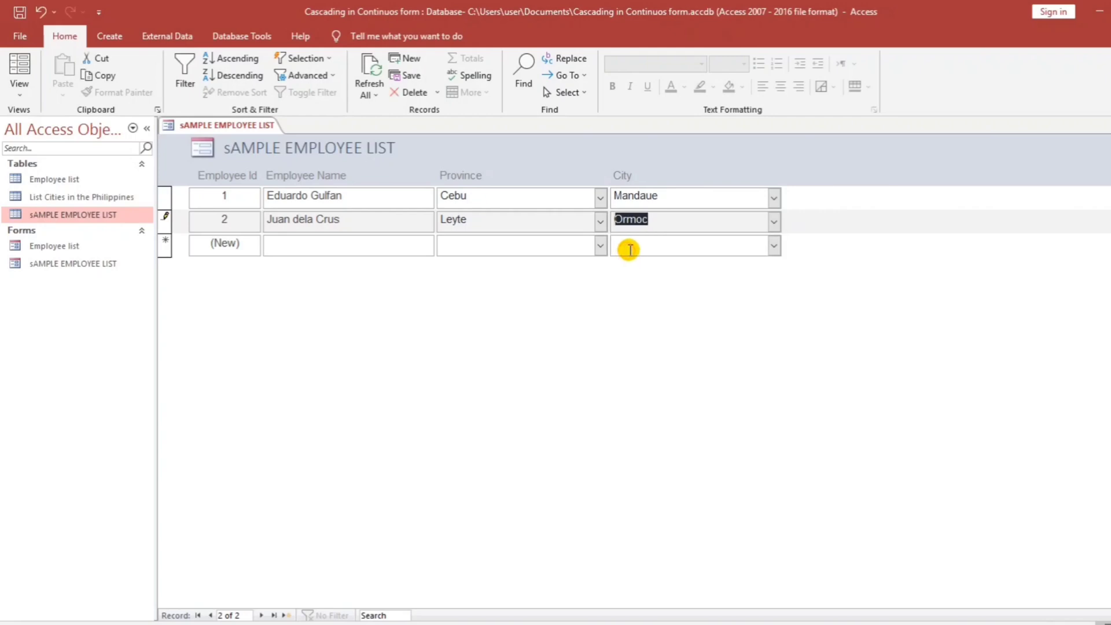
Add record 3 with province Cavite and city Bacoor
{"action": "left_click", "coordinate": [369, 241]}
{"action": "type", "text": "Maria"}
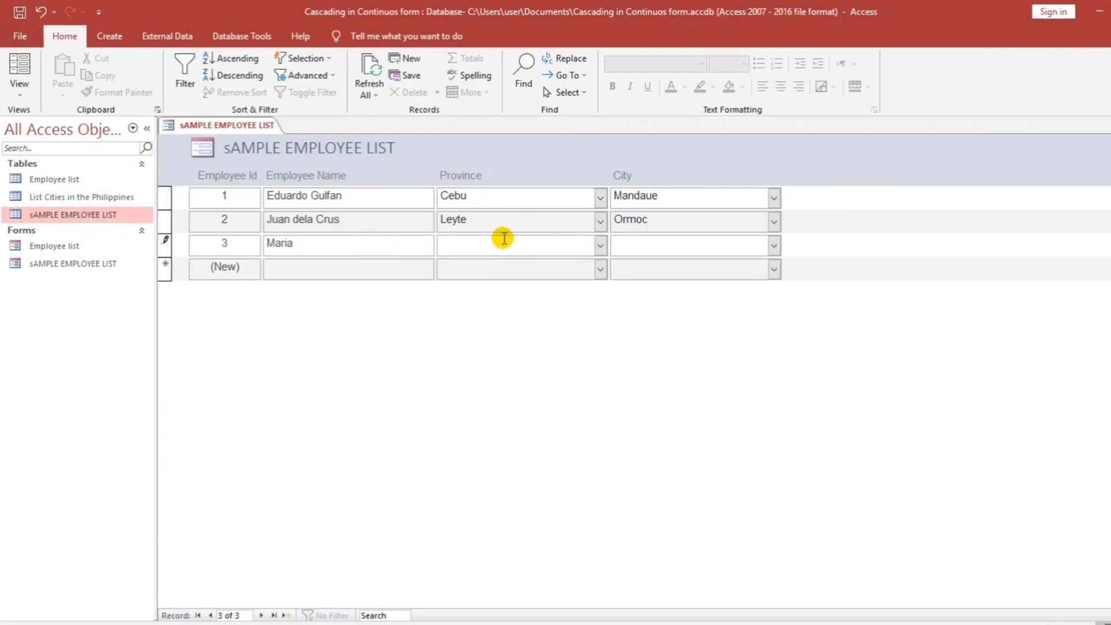
{"action": "left_click", "coordinate": [600, 245]}
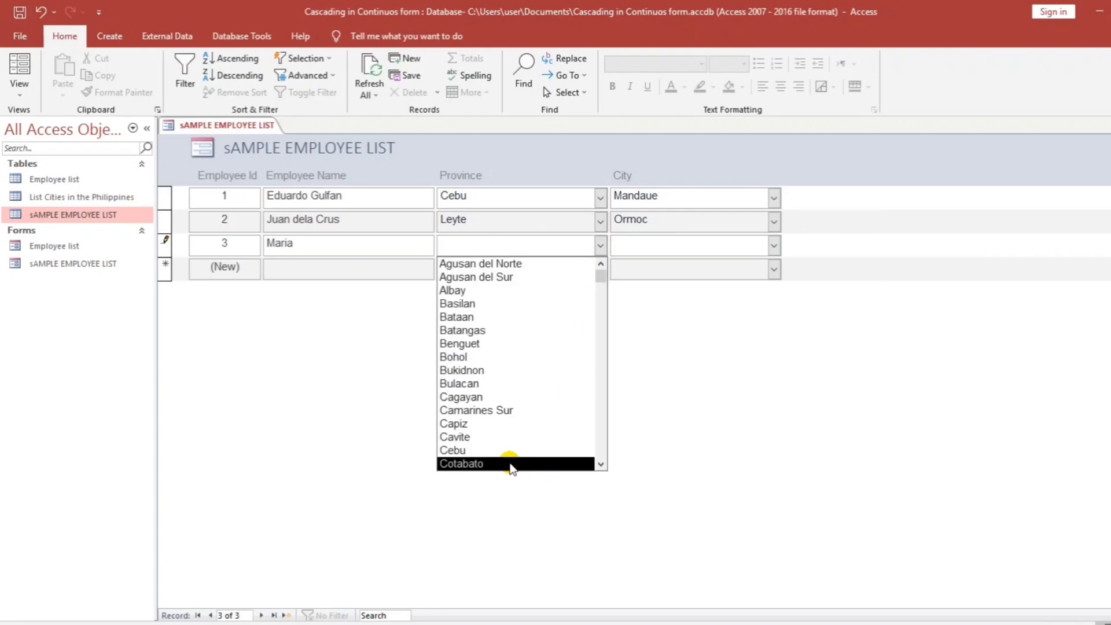
{"action": "left_click", "coordinate": [466, 437]}
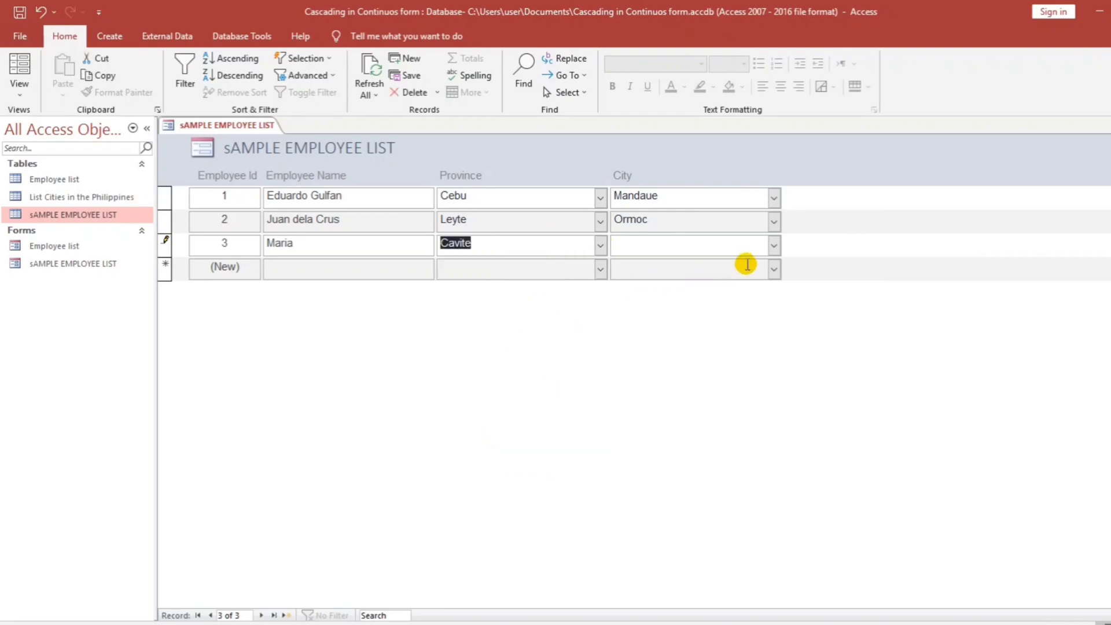
{"action": "left_click", "coordinate": [774, 245]}
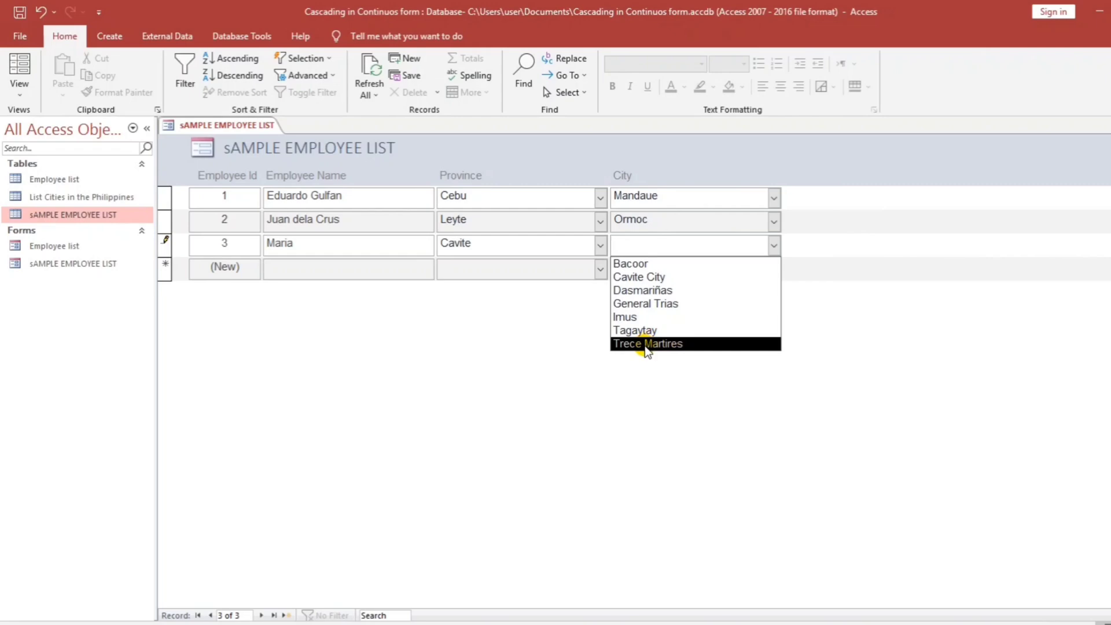
{"action": "left_click", "coordinate": [631, 264]}
{"action": "left_click", "coordinate": [511, 274]}
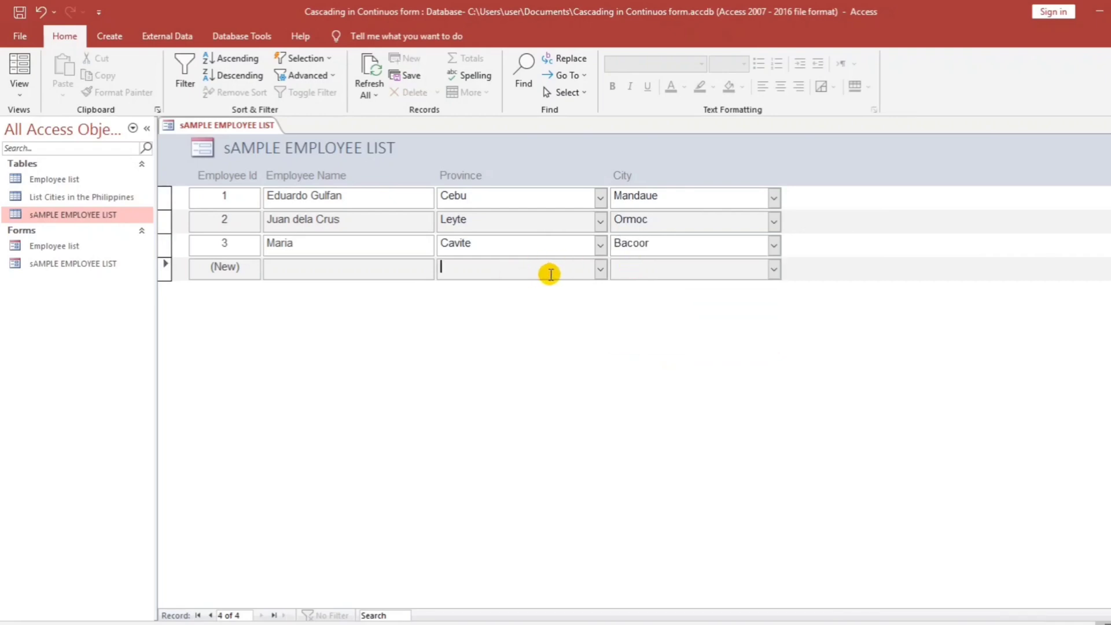
Add record 4 with province Iloilo and city Passi
{"action": "left_click", "coordinate": [521, 220]}
{"action": "left_click", "coordinate": [362, 268]}
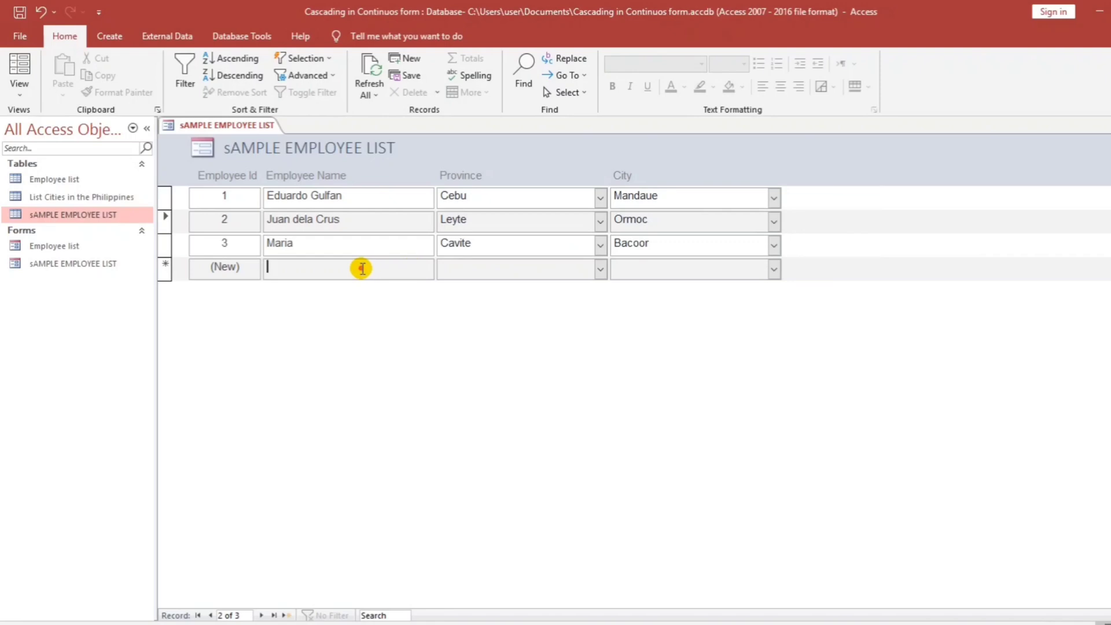
{"action": "type", "text": "Mario"}
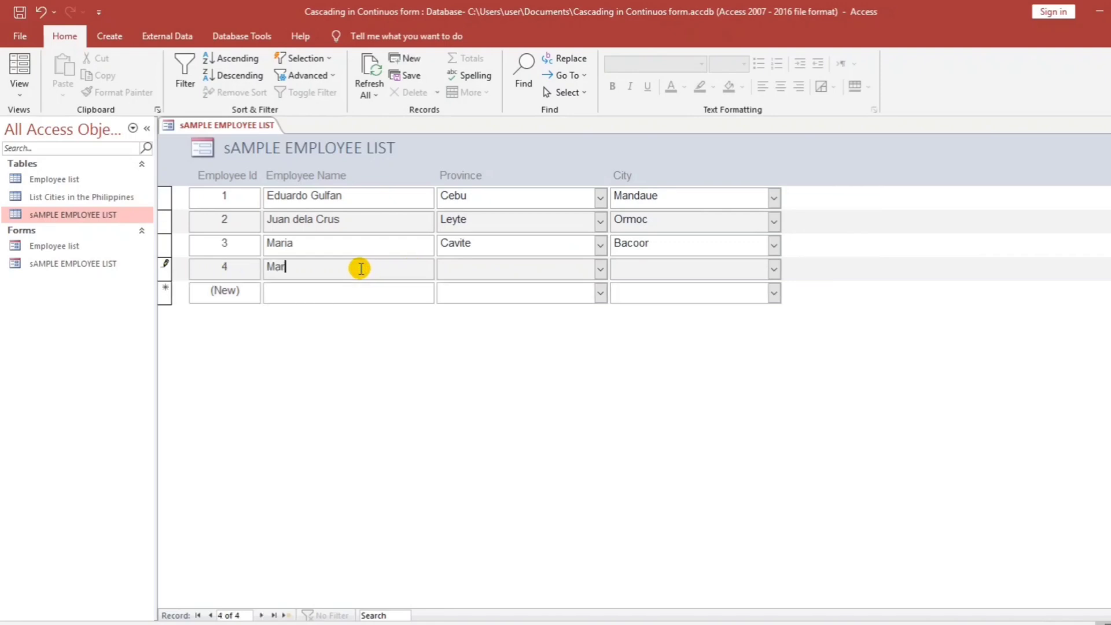
{"action": "left_click", "coordinate": [600, 269]}
{"action": "scroll", "coordinate": [496, 434], "scroll_direction": "down", "scroll_amount": 2}
{"action": "scroll", "coordinate": [496, 443], "scroll_direction": "down", "scroll_amount": 1}
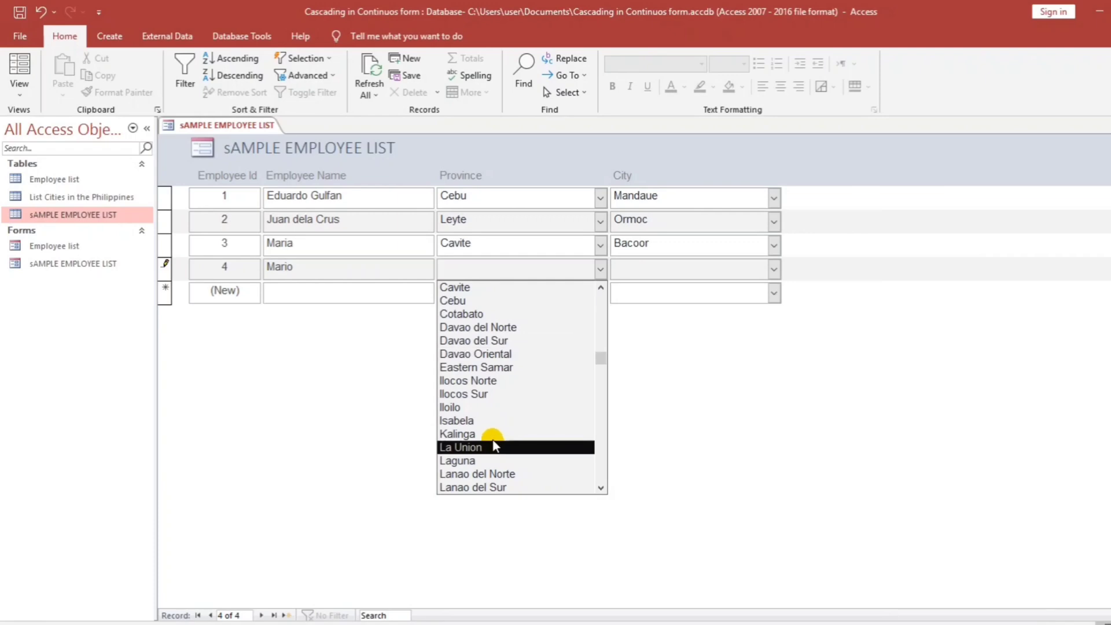
{"action": "left_click", "coordinate": [466, 407]}
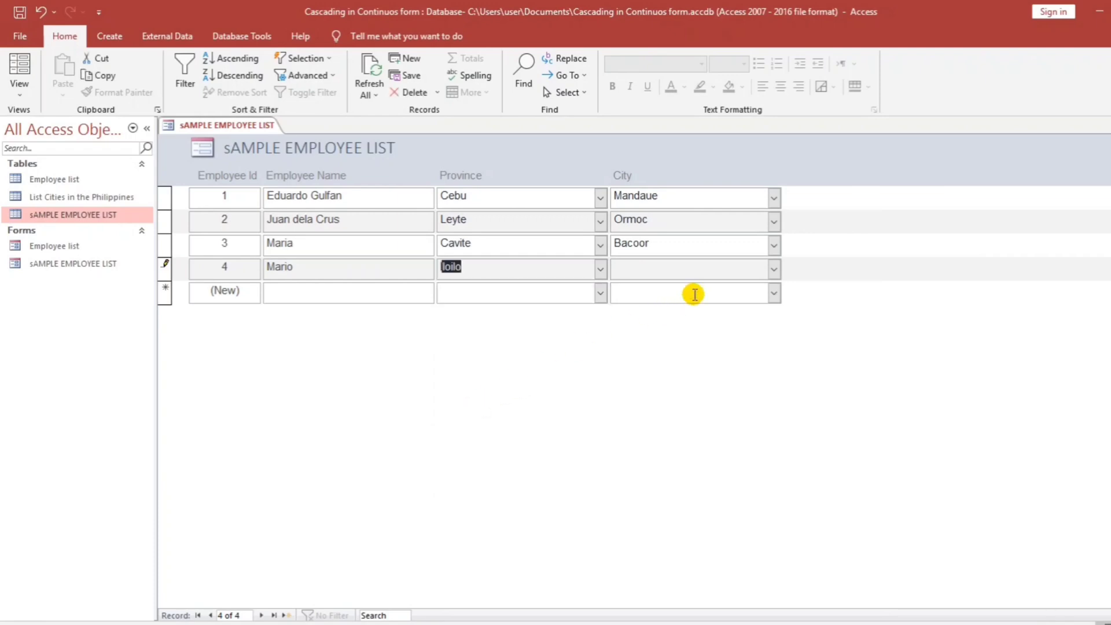
{"action": "left_click", "coordinate": [773, 270]}
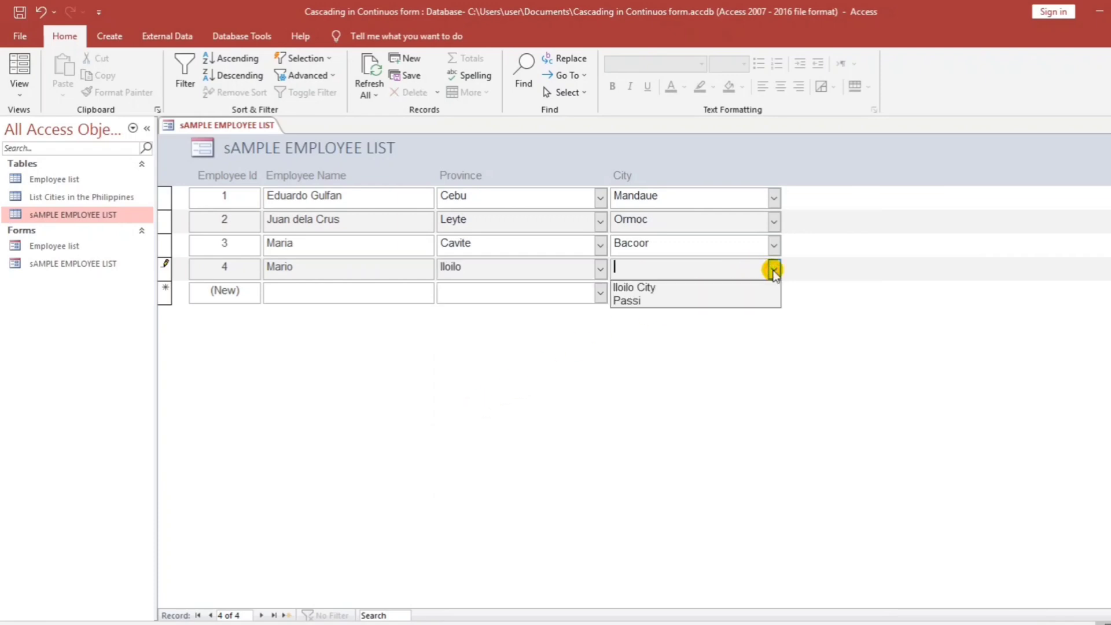
{"action": "left_click", "coordinate": [629, 301]}
{"action": "left_click", "coordinate": [651, 298]}
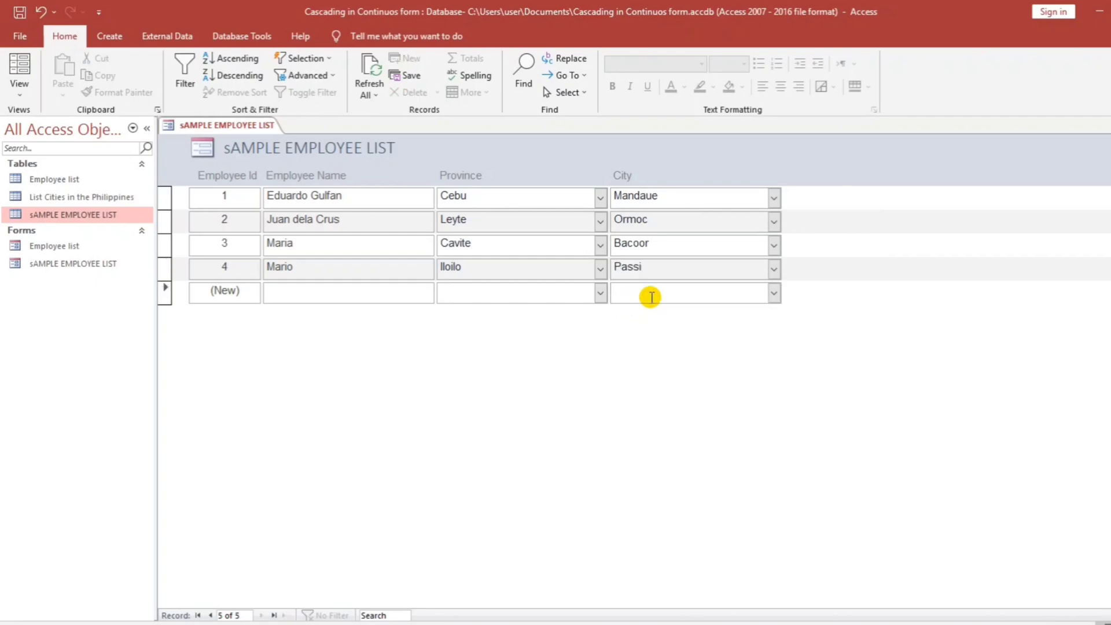